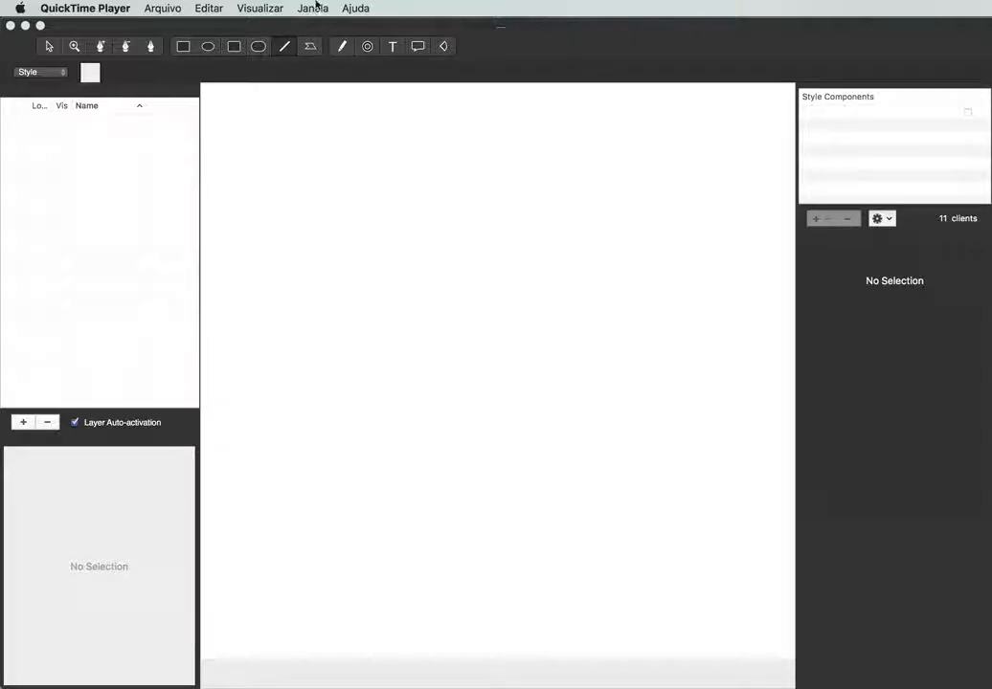
{"action": "left_click", "coordinate": [390, 45]}
{"action": "left_click", "coordinate": [390, 47]}
{"action": "left_click_drag", "start_coordinate": [291, 232], "coordinate": [372, 261]}
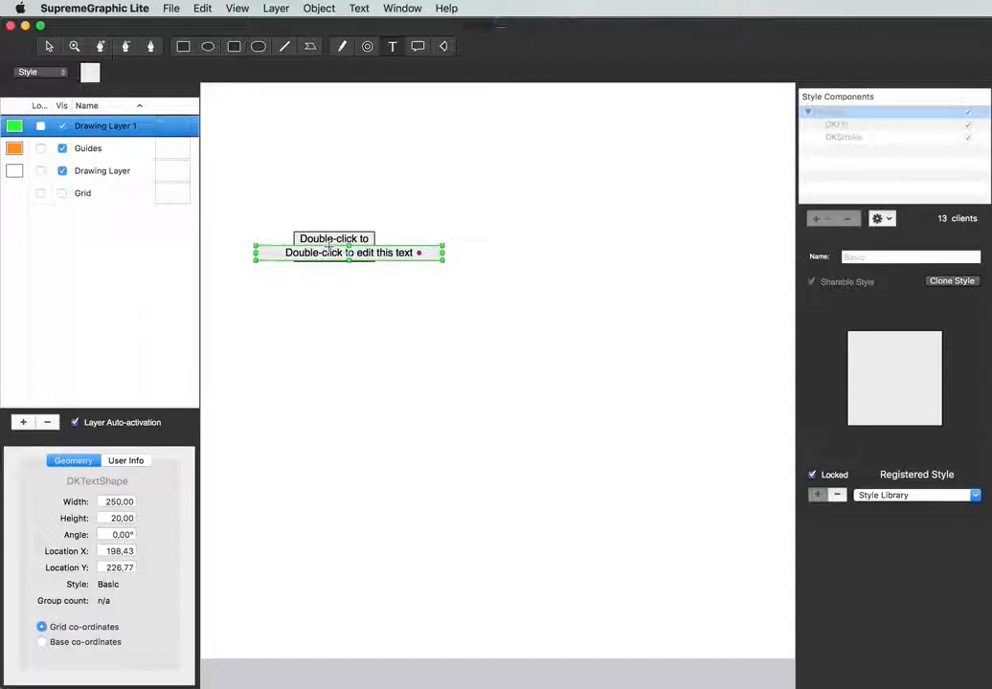
{"action": "left_click_drag", "start_coordinate": [347, 252], "coordinate": [432, 243]}
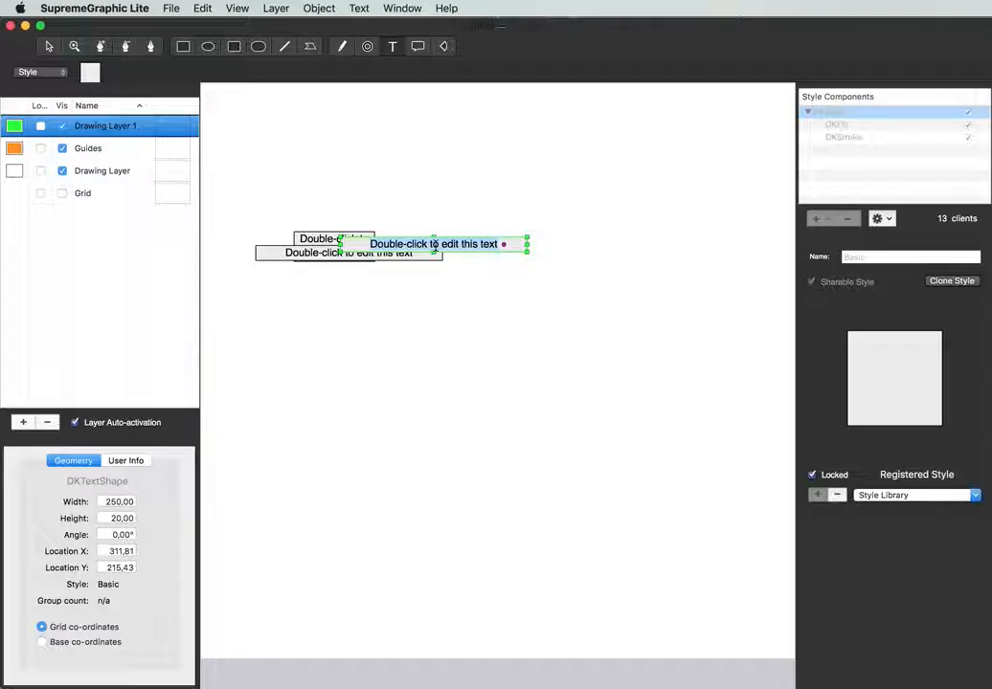
{"action": "key", "text": "super+z"}
{"action": "key", "text": "super+z"}
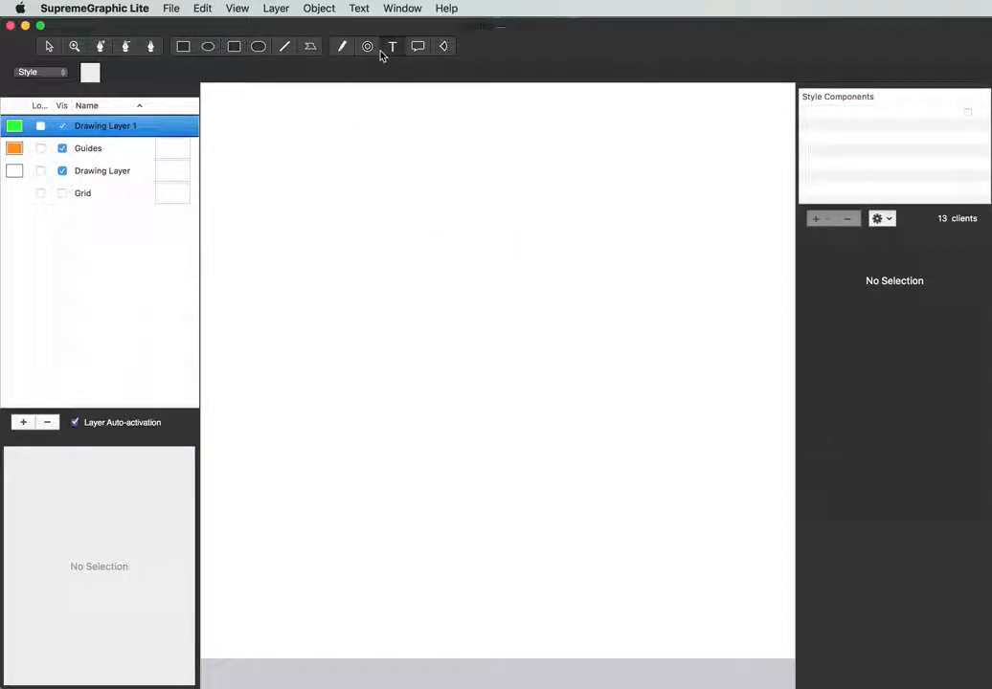
Draw four separate text boxes across the upper part of the canvas.
{"action": "left_click_drag", "start_coordinate": [259, 178], "coordinate": [337, 210]}
{"action": "left_click_drag", "start_coordinate": [413, 129], "coordinate": [485, 163]}
{"action": "left_click_drag", "start_coordinate": [407, 219], "coordinate": [485, 256]}
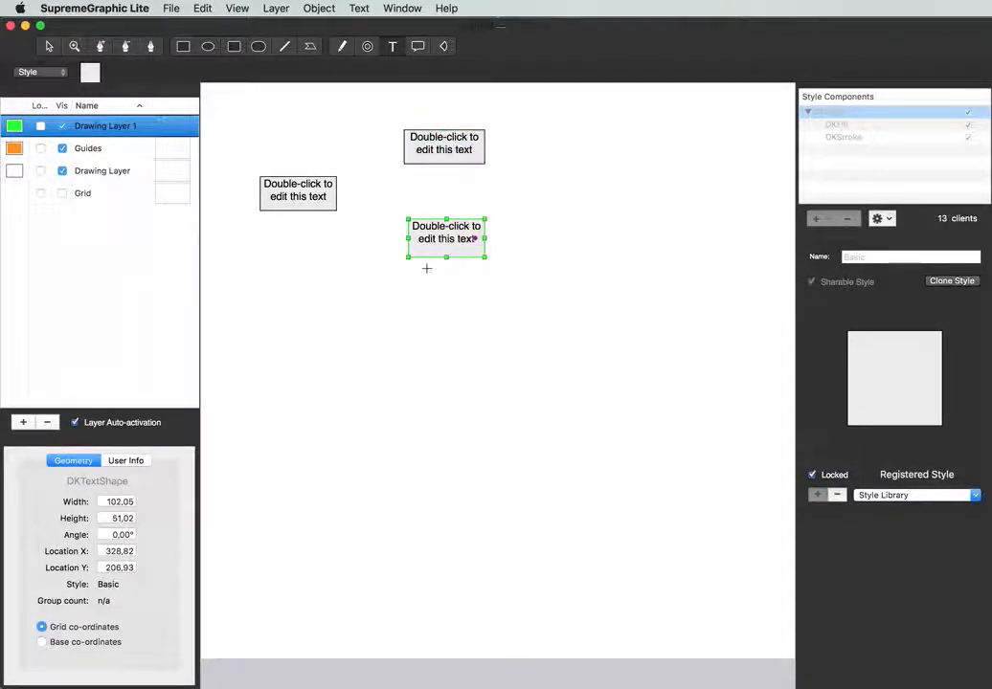
{"action": "left_click_drag", "start_coordinate": [565, 169], "coordinate": [650, 207]}
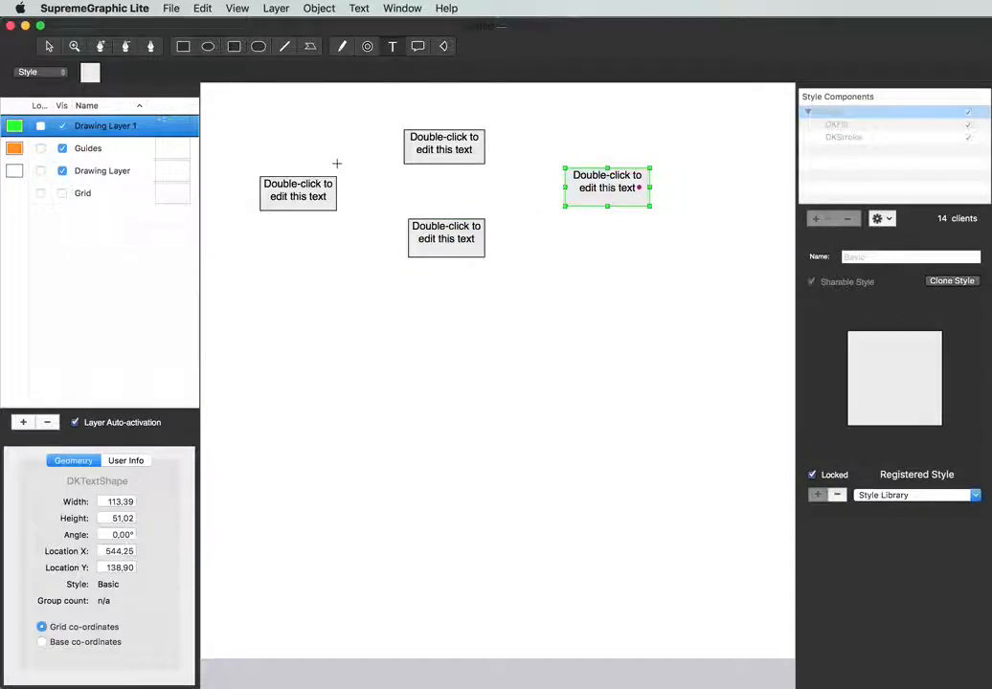
Line up three of the text boxes in a horizontal row and move the lower middle one to the canvas's upper-right area.
{"action": "left_click", "coordinate": [48, 46]}
{"action": "left_click_drag", "start_coordinate": [421, 147], "coordinate": [429, 189]}
{"action": "left_click_drag", "start_coordinate": [566, 188], "coordinate": [517, 188]}
{"action": "left_click_drag", "start_coordinate": [464, 227], "coordinate": [723, 120]}
Label the three text boxes in the row, in order, "Idle", "walk" and "run".
{"action": "left_click", "coordinate": [321, 188]}
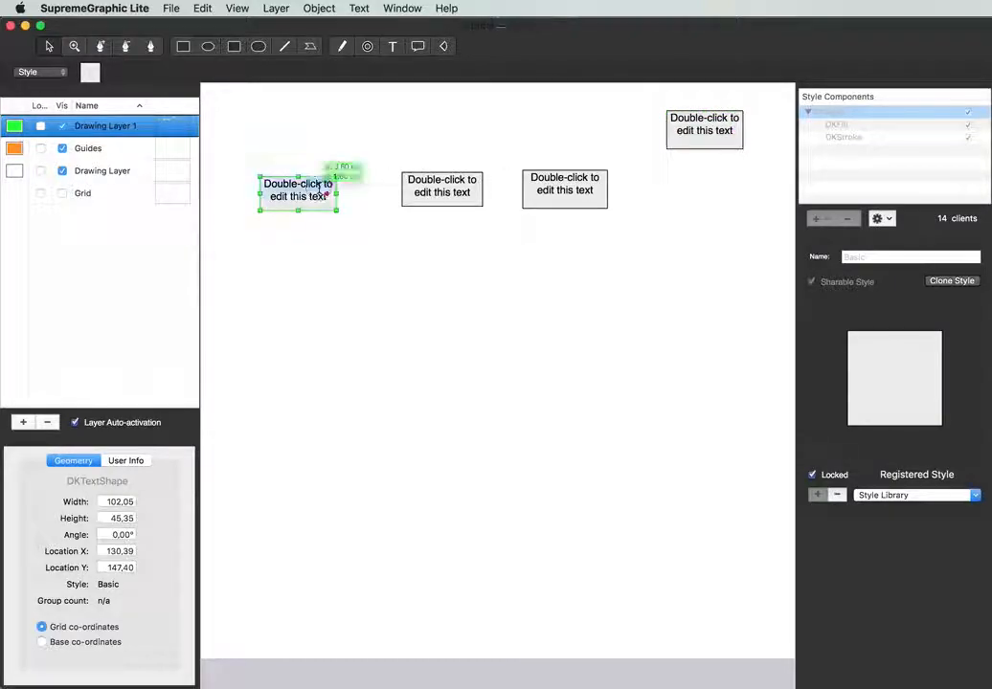
{"action": "double_click", "coordinate": [320, 187]}
{"action": "type", "text": "Idle"}
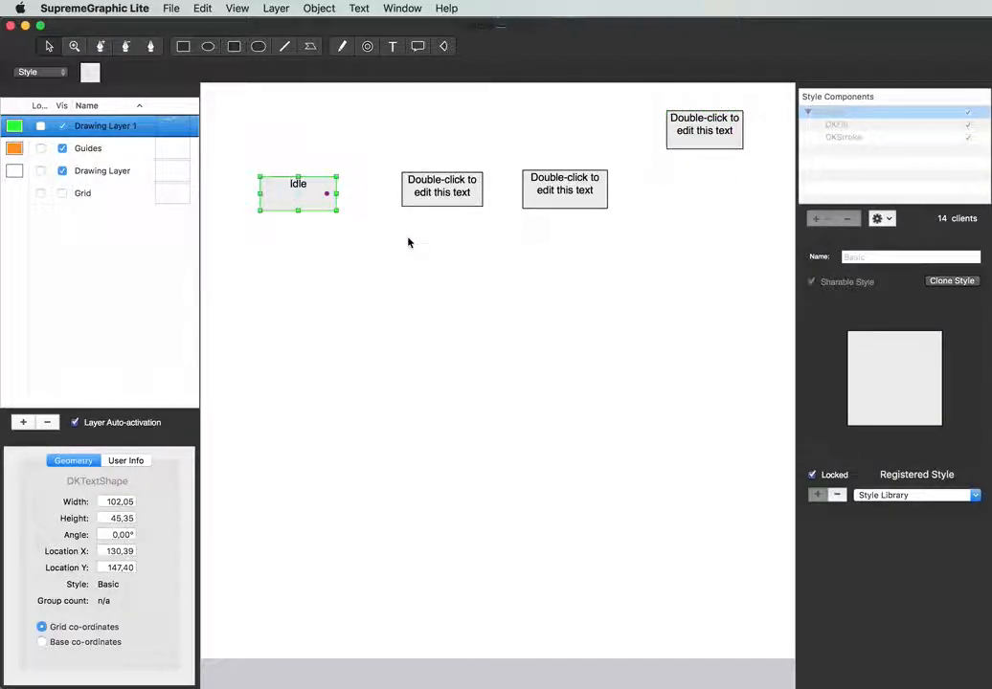
{"action": "double_click", "coordinate": [462, 184]}
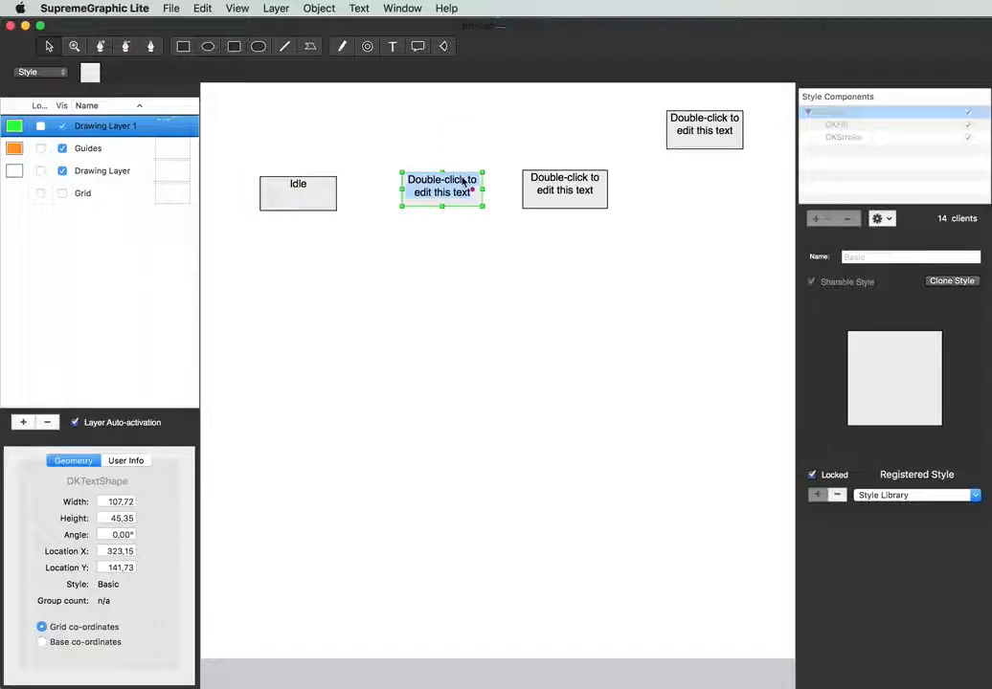
{"action": "type", "text": "walk"}
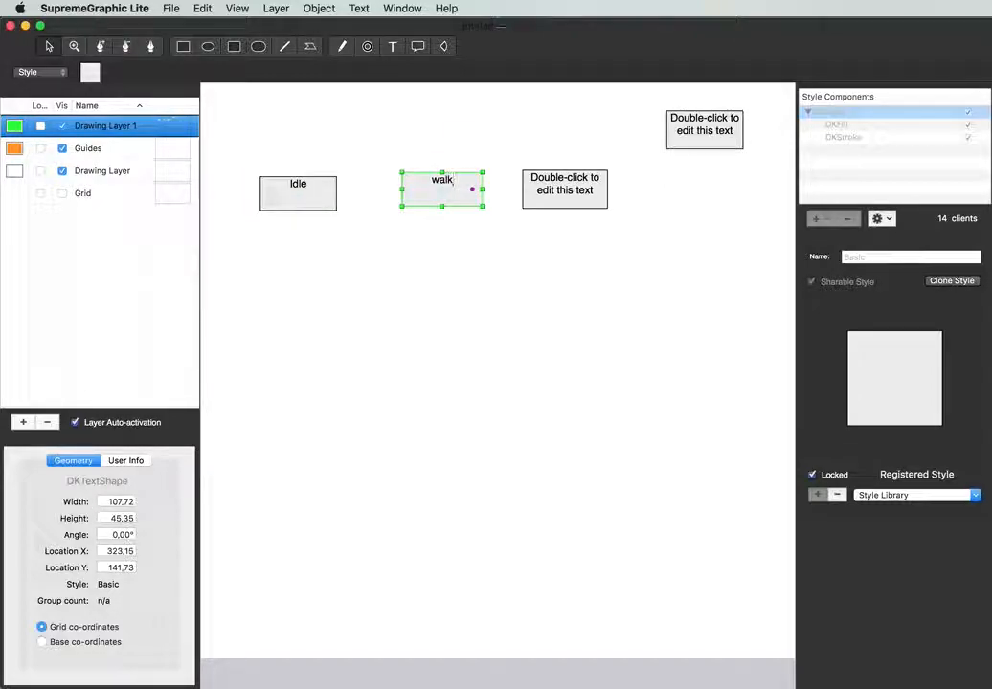
{"action": "double_click", "coordinate": [563, 190]}
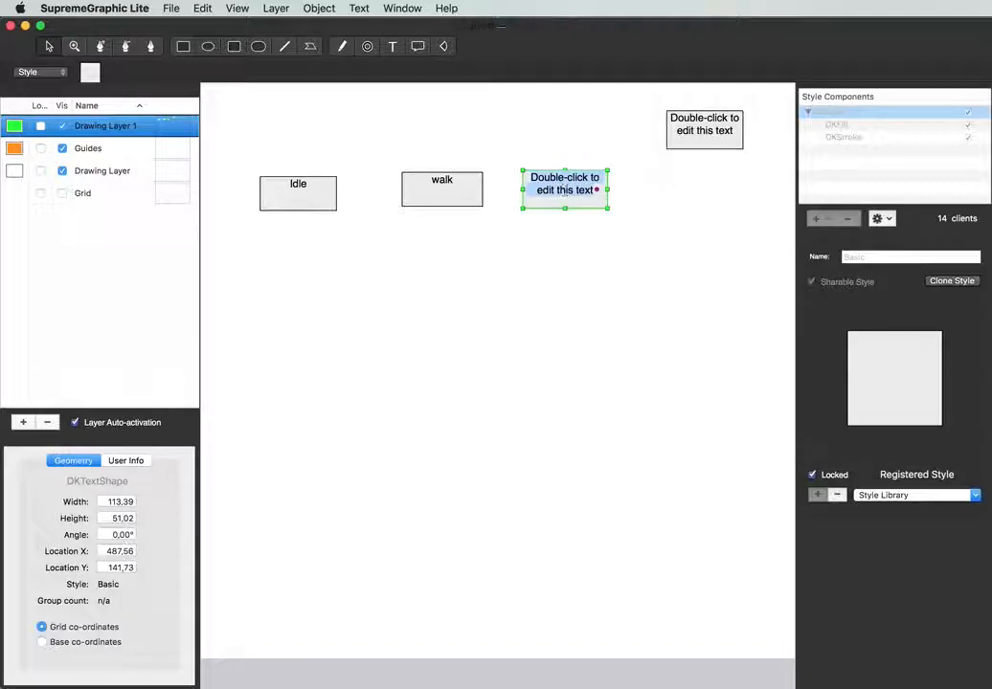
{"action": "type", "text": "run"}
{"action": "left_click", "coordinate": [646, 255]}
Label the fourth text box "jump" and move it down into the row beside the run box.
{"action": "double_click", "coordinate": [680, 146]}
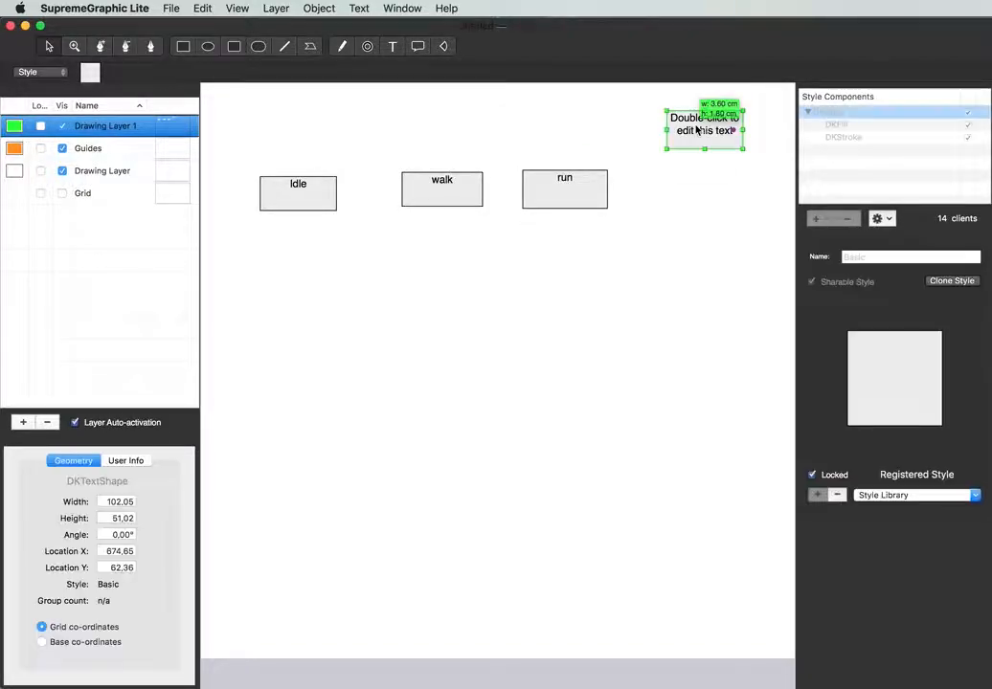
{"action": "type", "text": "k"}
{"action": "type", "text": "ump"}
{"action": "left_click", "coordinate": [719, 216]}
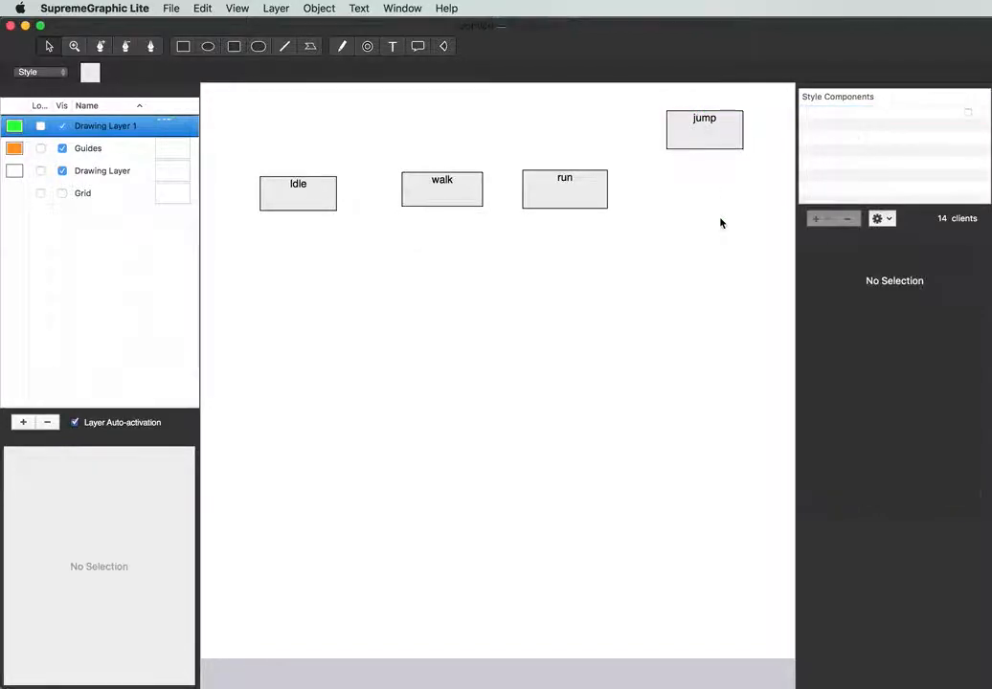
{"action": "left_click", "coordinate": [683, 135]}
{"action": "left_click_drag", "start_coordinate": [682, 132], "coordinate": [679, 181]}
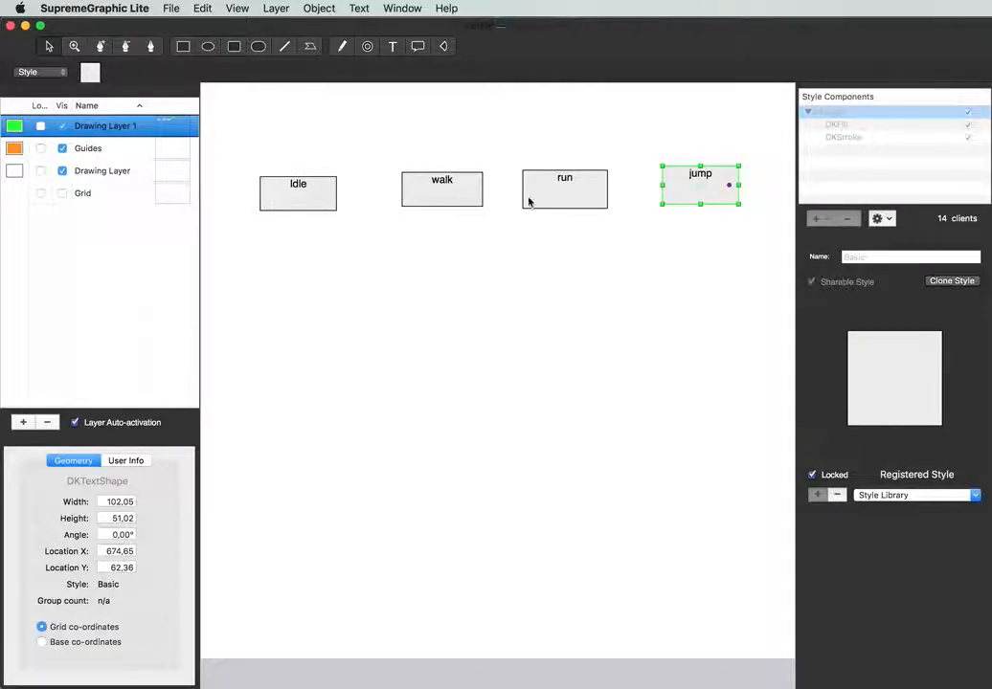
Shift the walk and run boxes to align with the Idle box and slightly reduce the run box's height.
{"action": "left_click_drag", "start_coordinate": [415, 202], "coordinate": [403, 206]}
{"action": "mouse_move", "coordinate": [530, 199]}
{"action": "left_mouse_down"}
{"action": "mouse_move", "coordinate": [516, 194]}
{"action": "mouse_move", "coordinate": [528, 200]}
{"action": "left_mouse_up"}
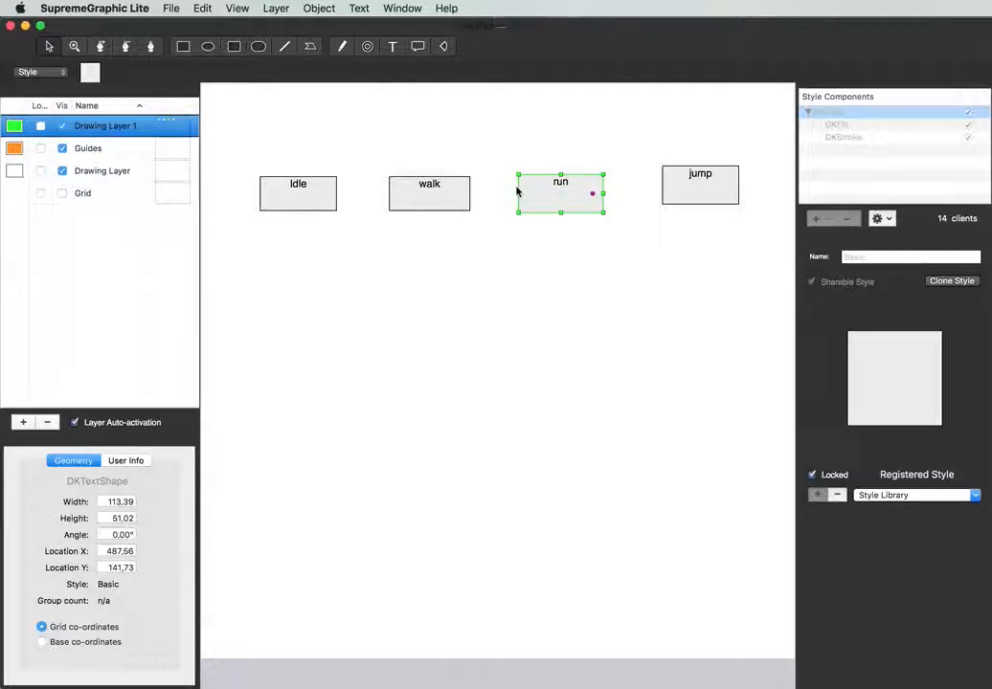
{"action": "left_click_drag", "start_coordinate": [560, 212], "coordinate": [557, 209]}
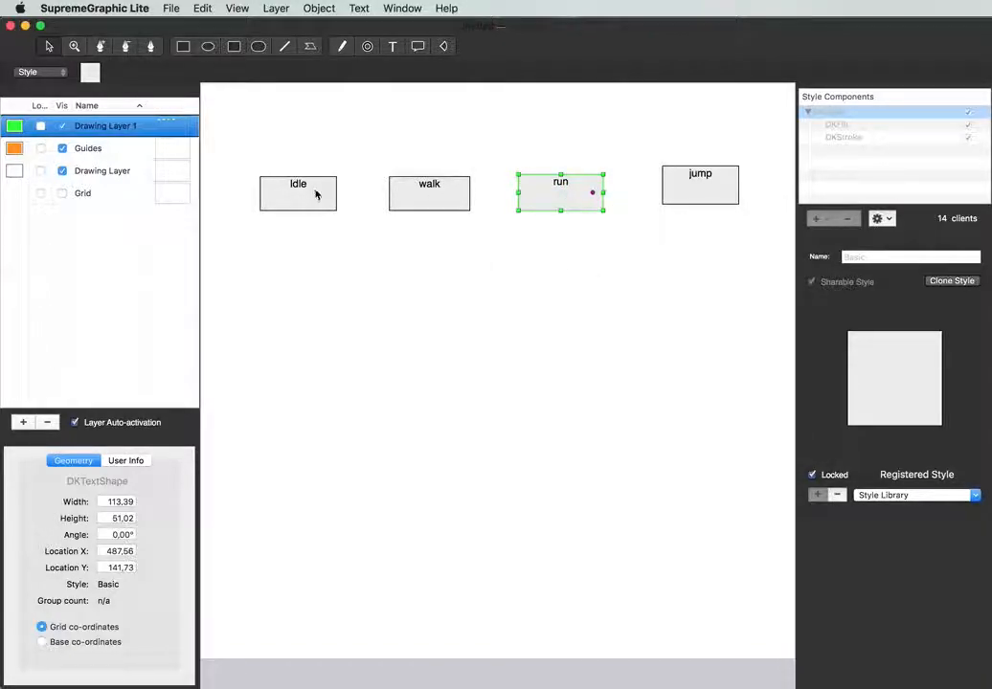
Connect the Idle box to the walk box and the walk box to the run box with straight lines.
{"action": "left_click", "coordinate": [284, 46]}
{"action": "left_click_drag", "start_coordinate": [337, 194], "coordinate": [389, 195]}
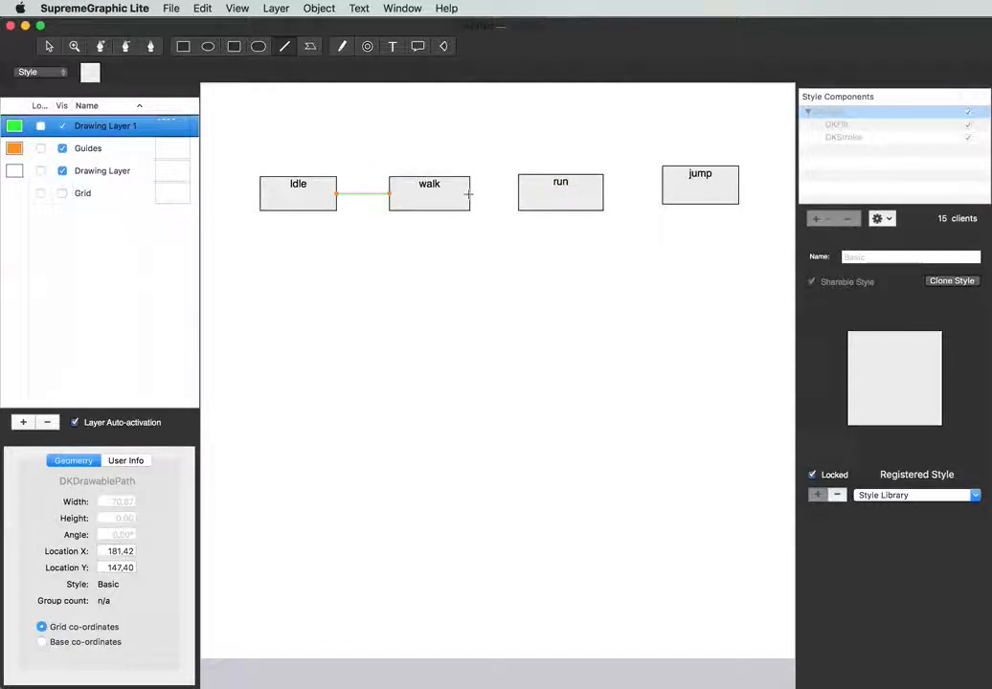
{"action": "left_click_drag", "start_coordinate": [469, 194], "coordinate": [520, 194]}
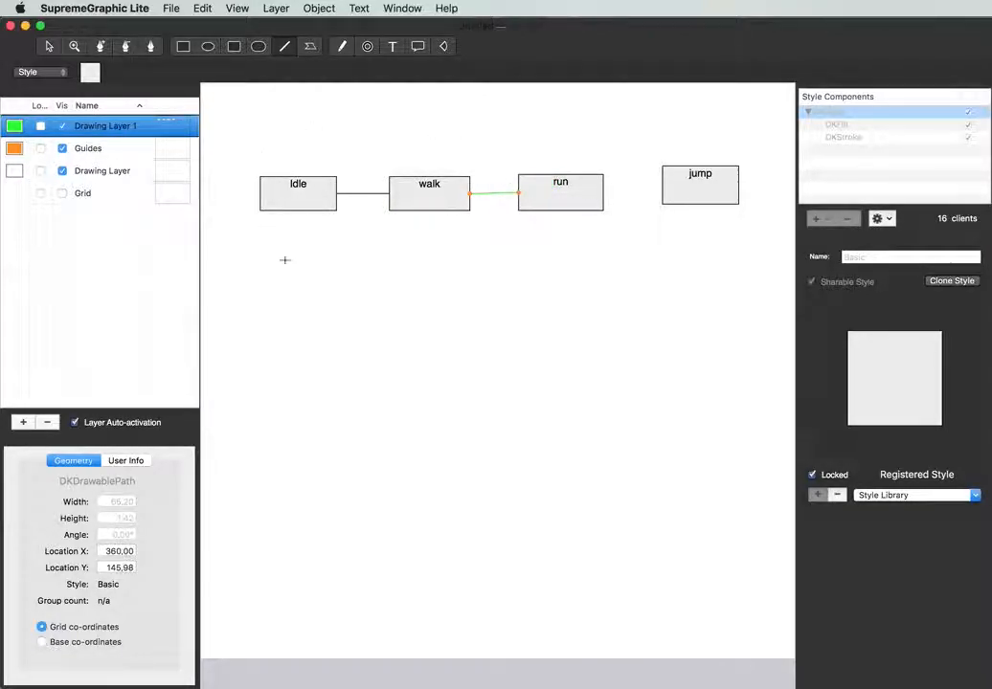
{"action": "left_click", "coordinate": [183, 46]}
{"action": "mouse_move", "coordinate": [240, 151]}
{"action": "left_mouse_down"}
{"action": "mouse_move", "coordinate": [311, 210]}
{"action": "mouse_move", "coordinate": [626, 270]}
{"action": "mouse_move", "coordinate": [628, 248]}
{"action": "left_mouse_up"}
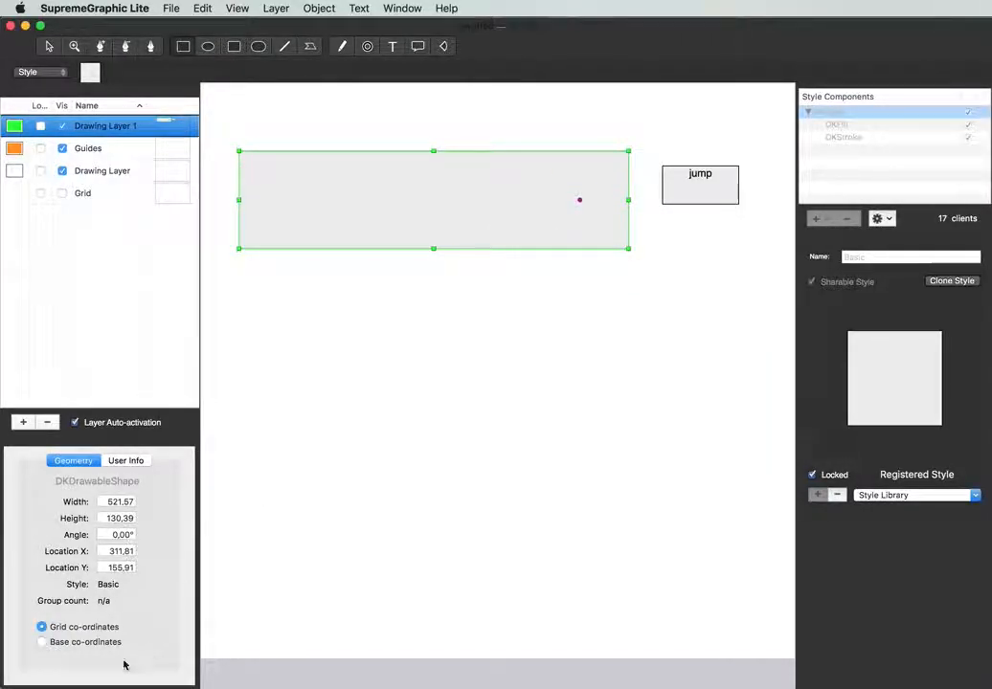
{"action": "left_click", "coordinate": [57, 648]}
{"action": "left_click", "coordinate": [54, 629]}
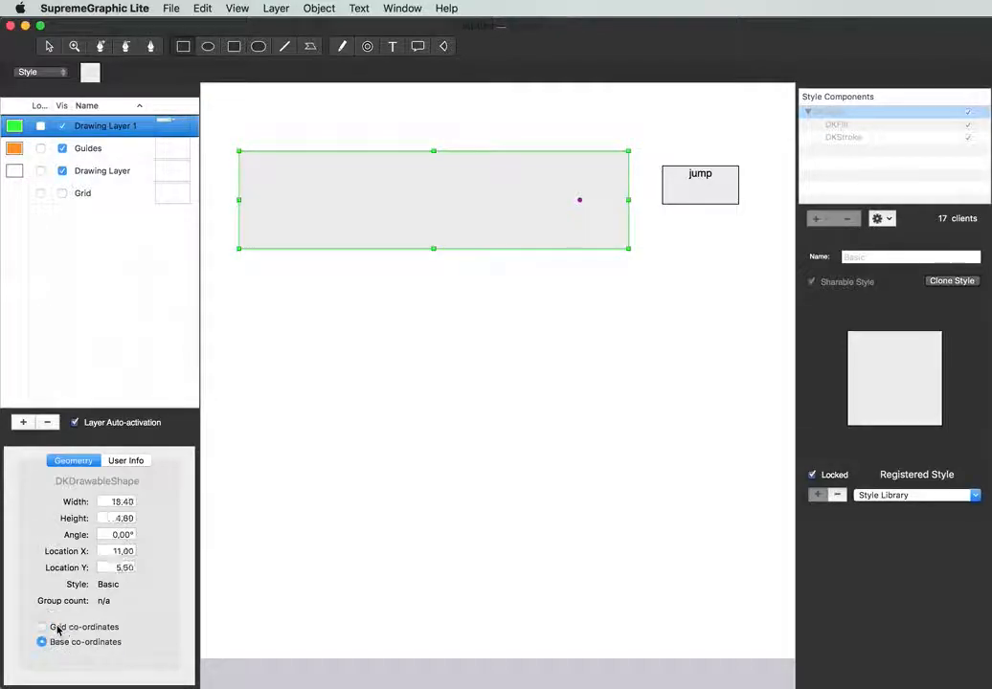
{"action": "left_click", "coordinate": [126, 462]}
{"action": "left_click", "coordinate": [76, 463]}
{"action": "left_click", "coordinate": [900, 496]}
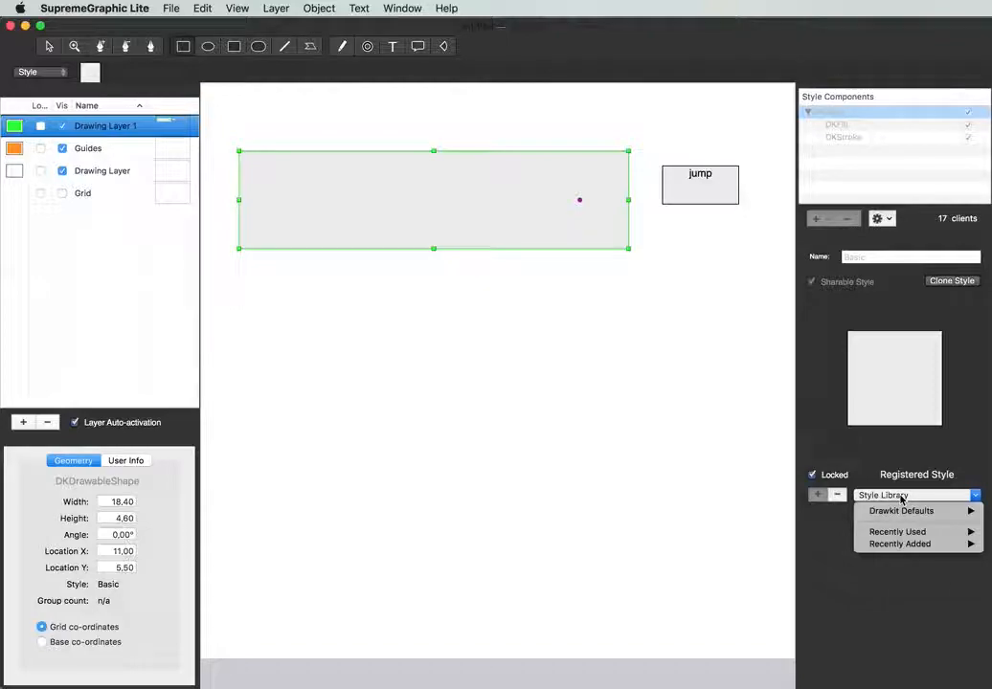
{"action": "mouse_move", "coordinate": [912, 540]}
{"action": "left_click", "coordinate": [420, 236]}
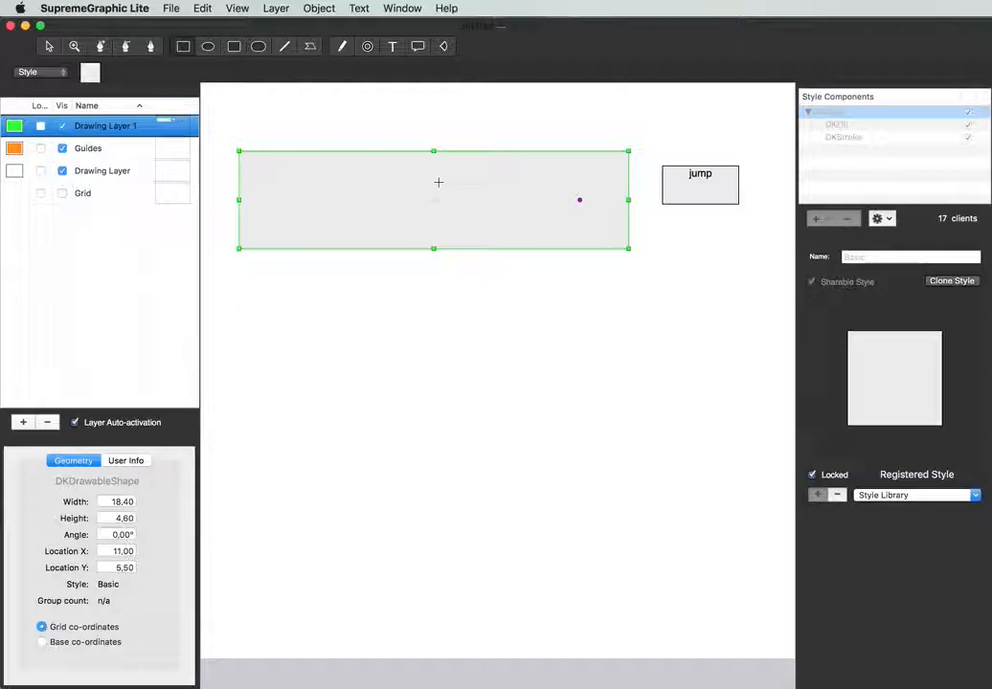
{"action": "key", "text": "Delete"}
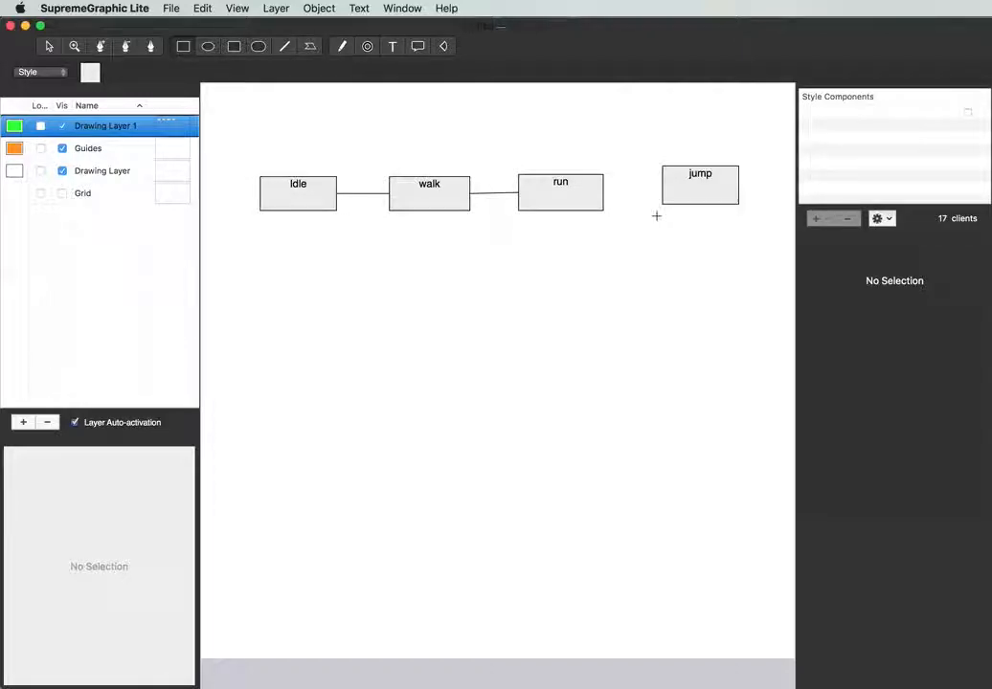
Connect the run box to the jump box with a straight horizontal line.
{"action": "left_click_drag", "start_coordinate": [603, 195], "coordinate": [661, 187]}
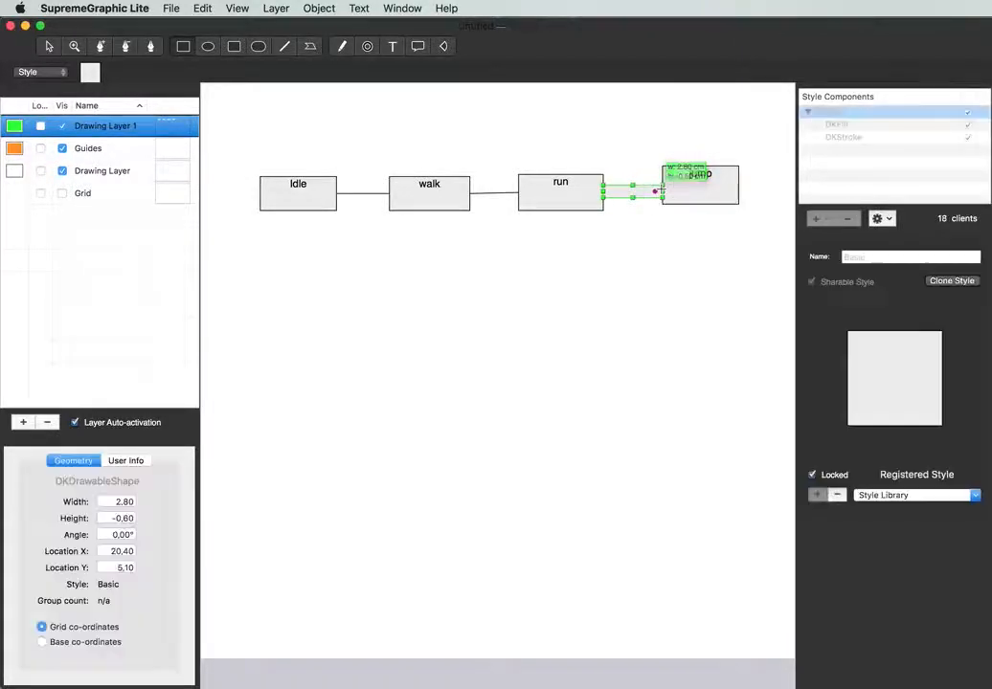
{"action": "key", "text": "Delete"}
{"action": "left_click", "coordinate": [285, 50]}
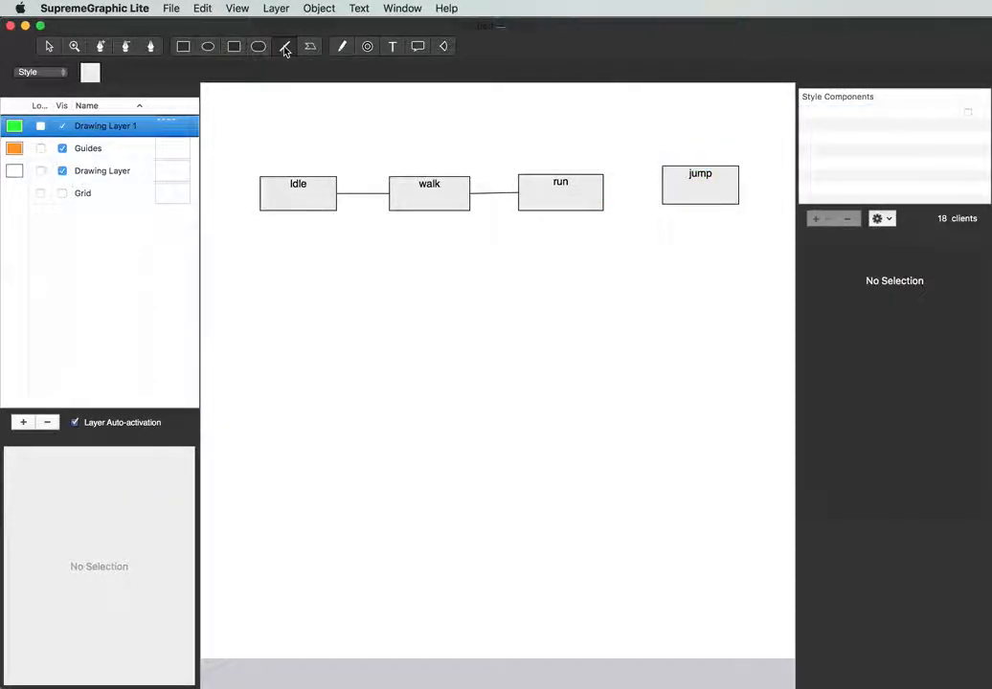
{"action": "left_click_drag", "start_coordinate": [599, 185], "coordinate": [661, 185]}
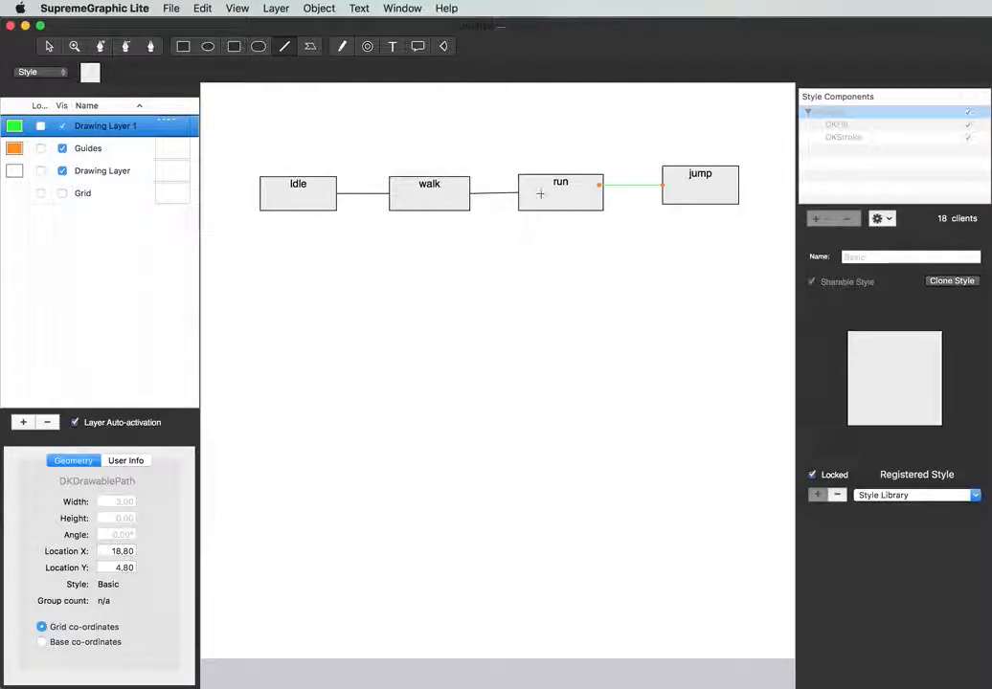
Draw two graph axes below the boxes: a vertical line about 7 cm high and a horizontal line about 9.8 cm long from its lower end.
{"action": "left_click", "coordinate": [341, 46]}
{"action": "mouse_move", "coordinate": [335, 318]}
{"action": "left_mouse_down"}
{"action": "mouse_move", "coordinate": [334, 466]}
{"action": "mouse_move", "coordinate": [535, 461]}
{"action": "left_mouse_up"}
{"action": "key", "text": "super+z"}
{"action": "left_click", "coordinate": [284, 46]}
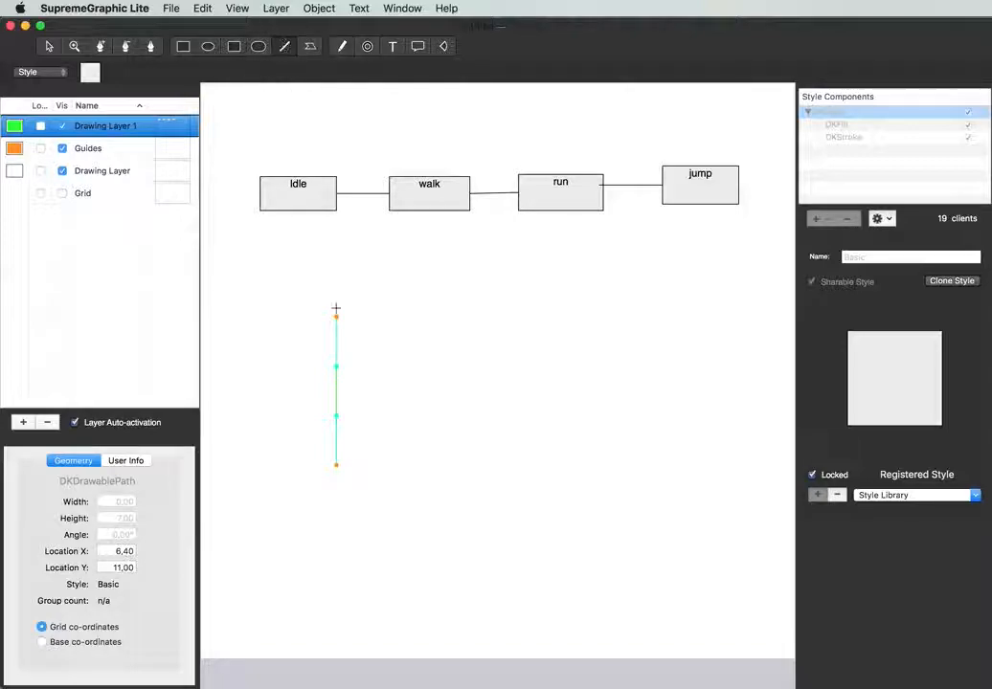
{"action": "left_click_drag", "start_coordinate": [335, 464], "coordinate": [543, 465]}
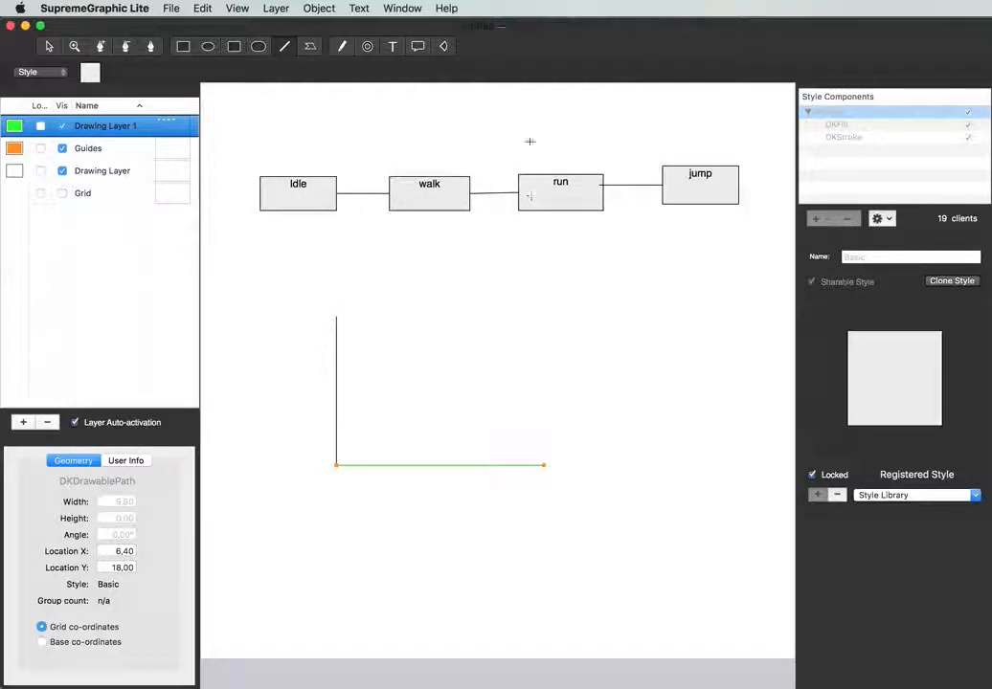
{"action": "left_click", "coordinate": [207, 50]}
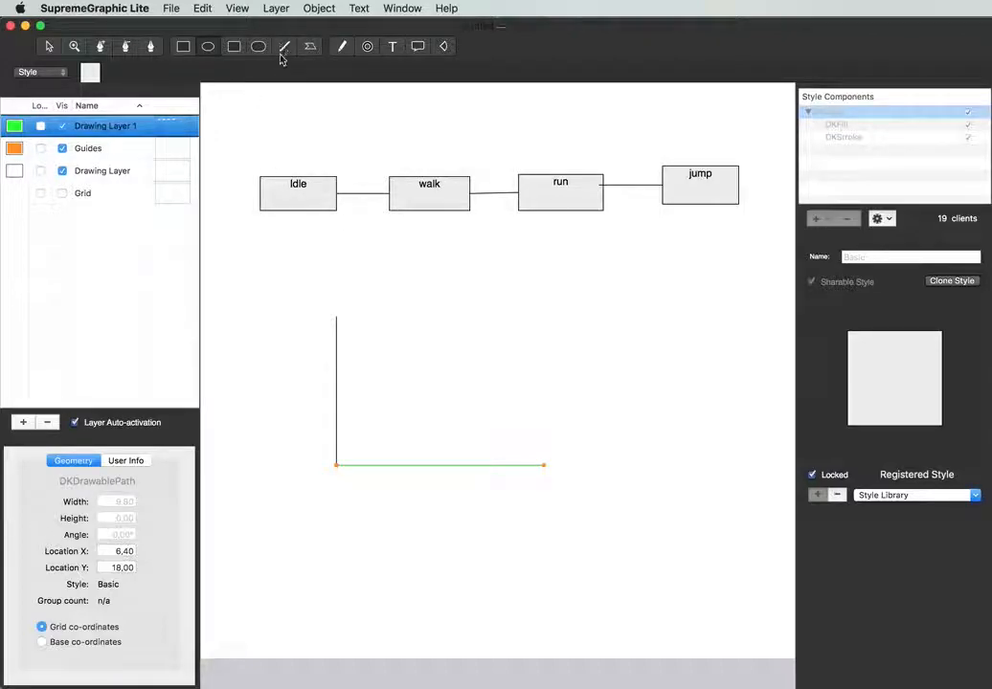
{"action": "left_click", "coordinate": [312, 47]}
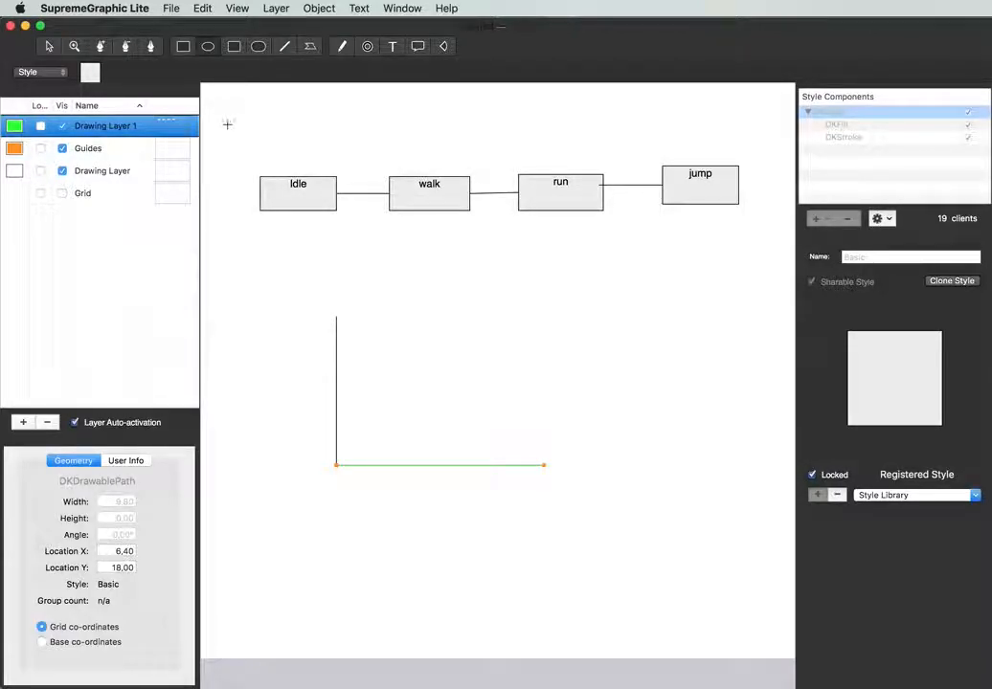
{"action": "left_click", "coordinate": [101, 47]}
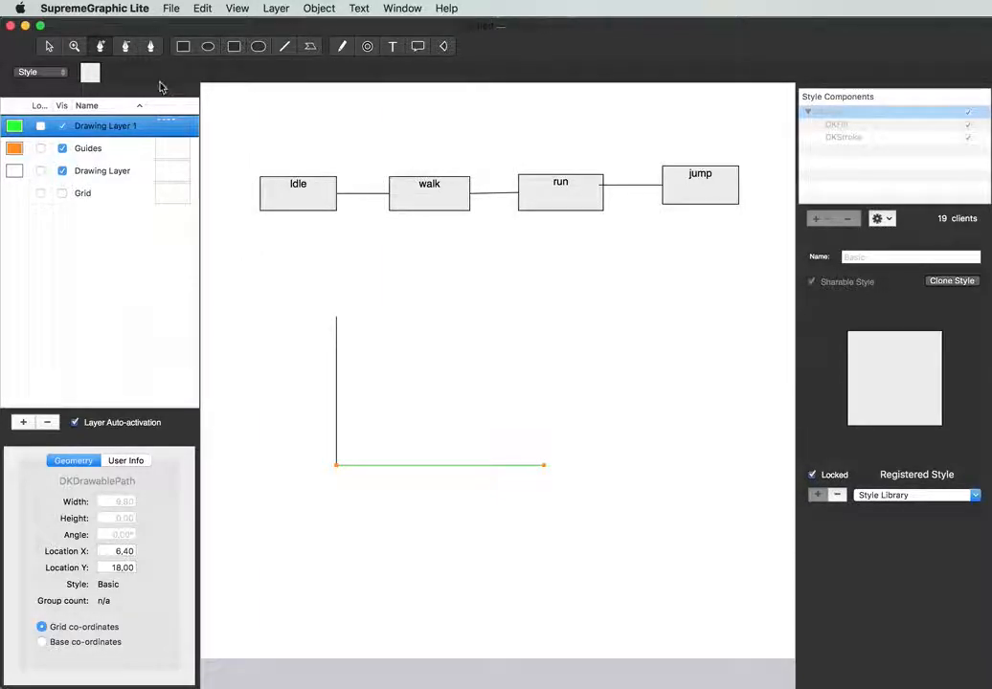
{"action": "left_click", "coordinate": [149, 46]}
{"action": "left_click_drag", "start_coordinate": [235, 146], "coordinate": [232, 245]}
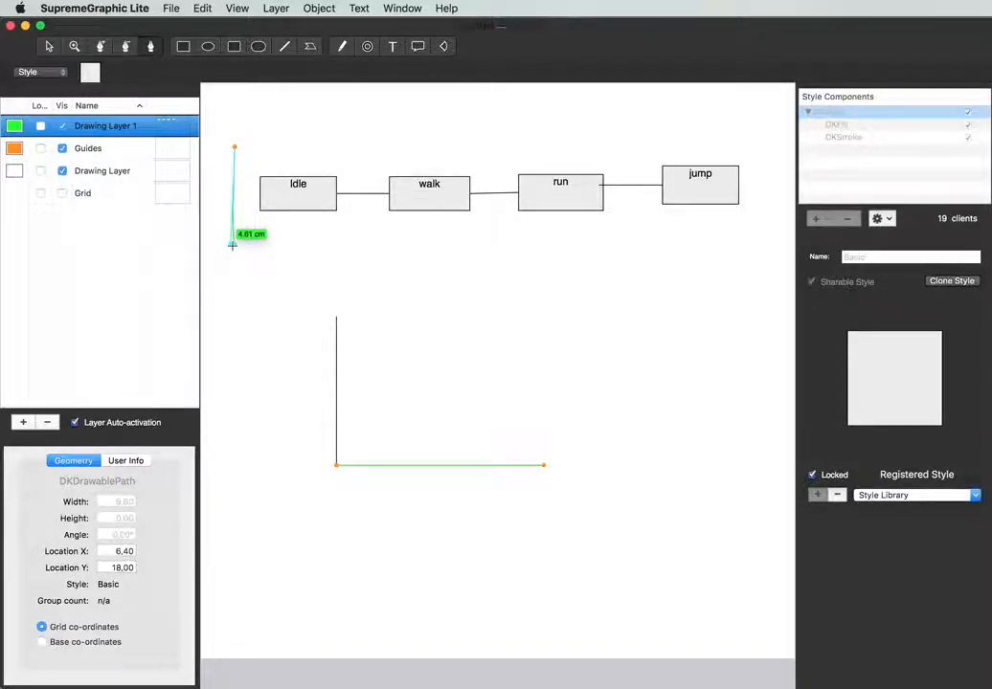
{"action": "double_click", "coordinate": [635, 241]}
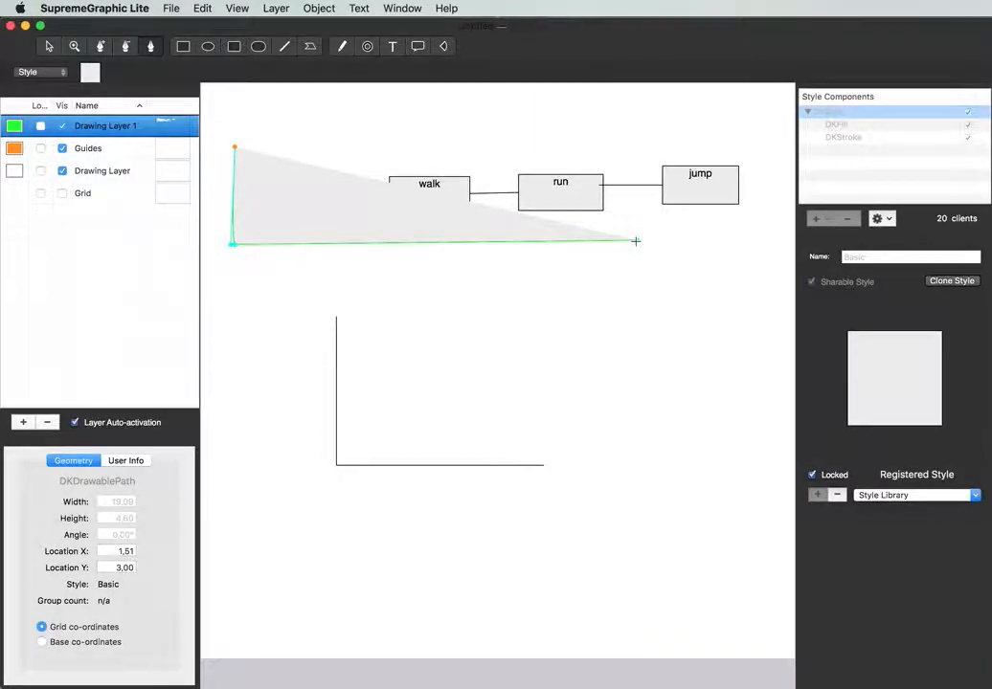
{"action": "key", "text": "ctrl+z"}
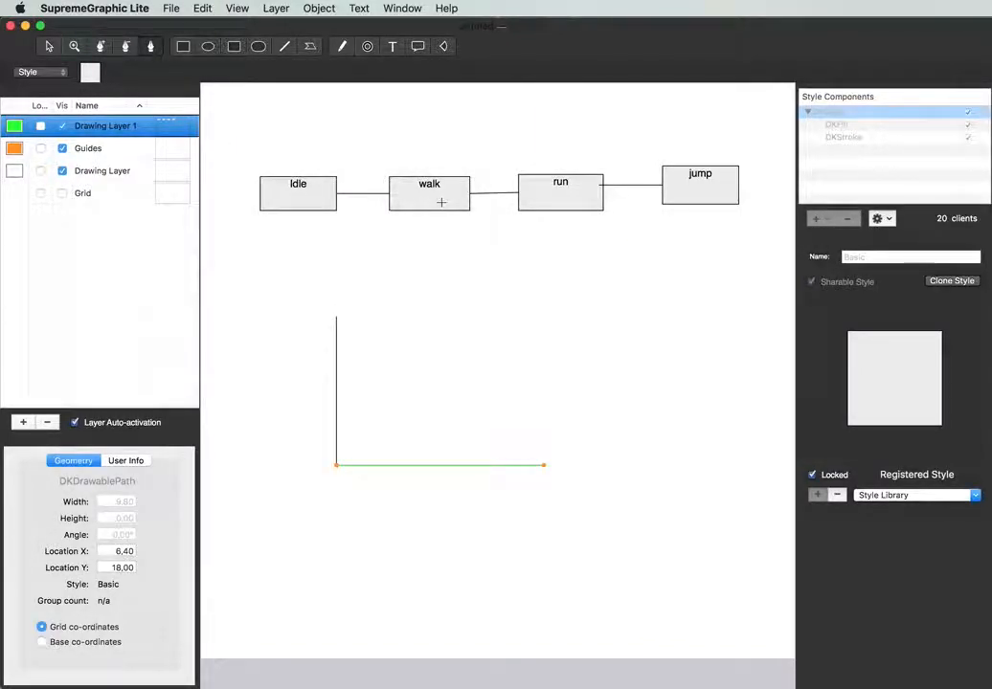
Minimize the drawing window and close the browser window to bring Unreal Editor back into view.
{"action": "left_click", "coordinate": [25, 26]}
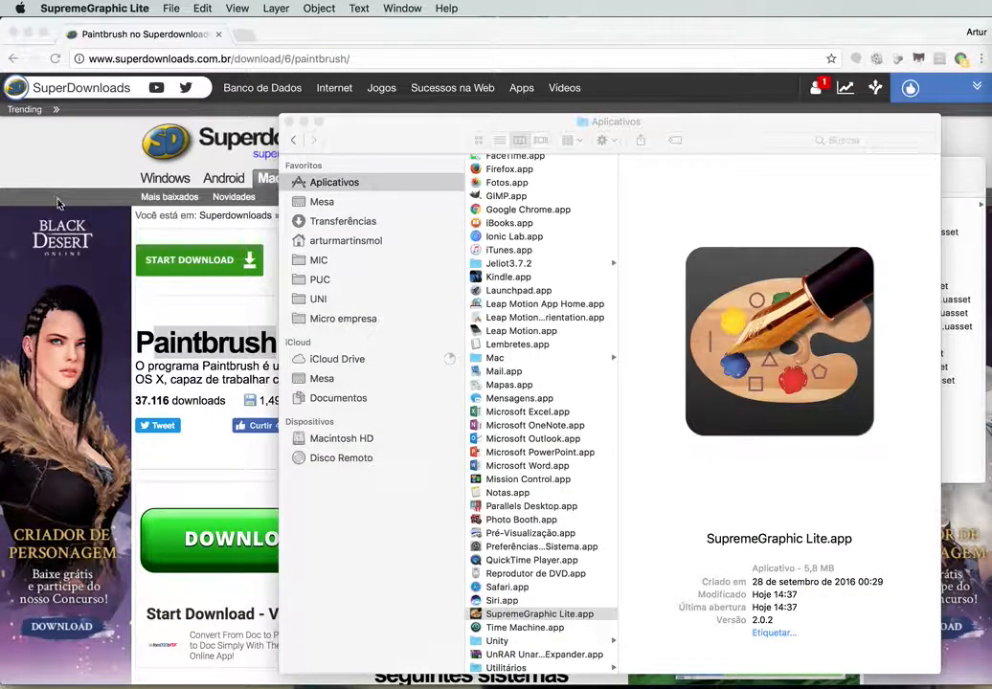
{"action": "left_click", "coordinate": [13, 33]}
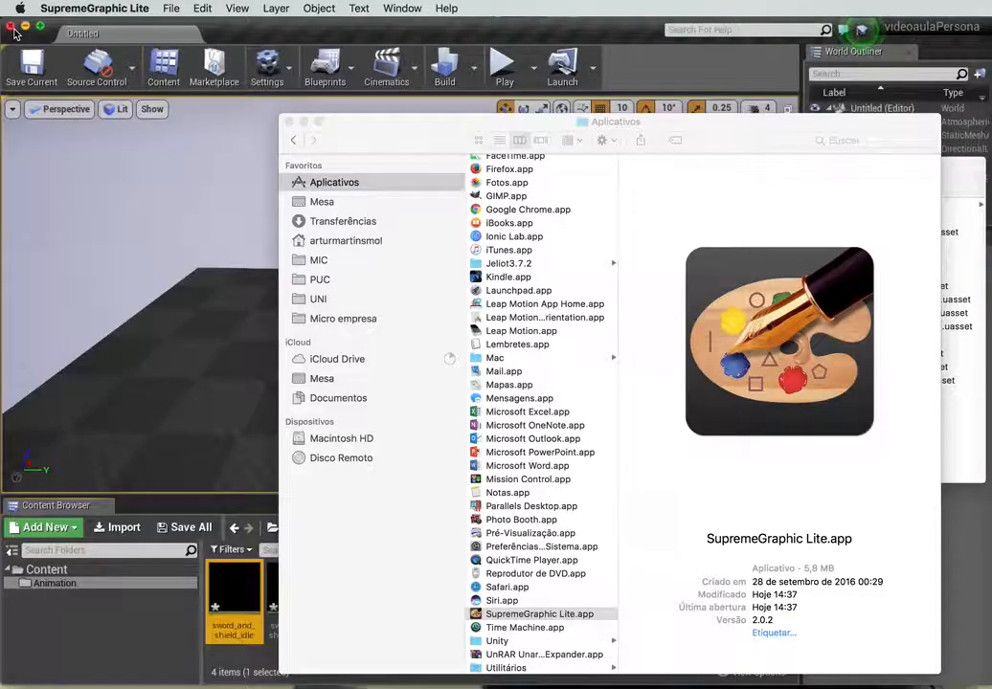
Minimize the two open Finder windows and switch to Unreal Editor with no asset selected in the Animation folder.
{"action": "left_click", "coordinate": [302, 122]}
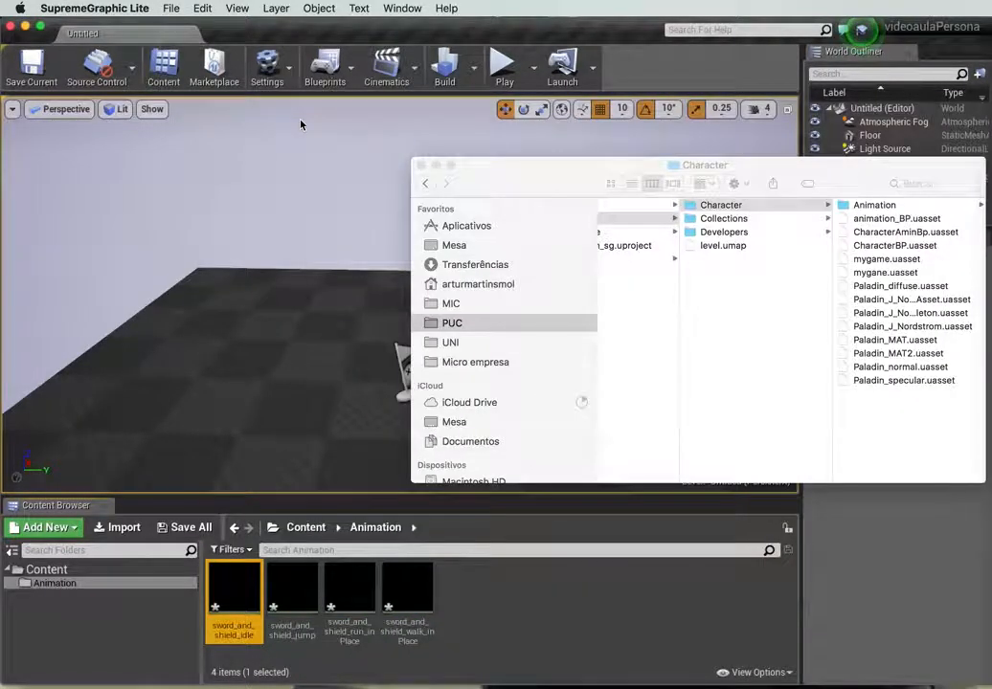
{"action": "left_click", "coordinate": [435, 166]}
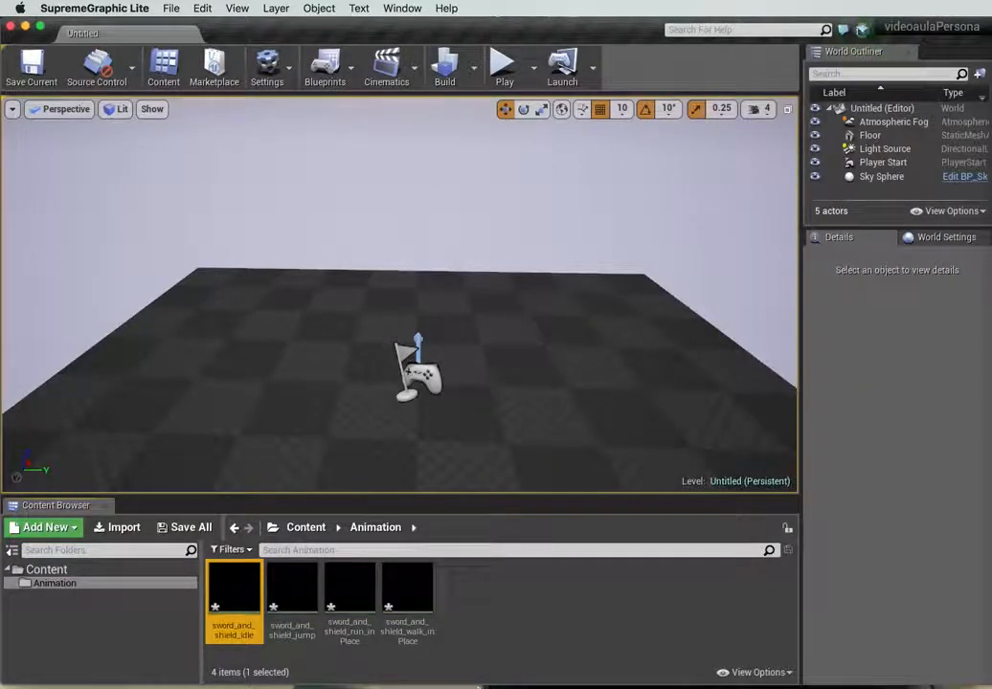
{"action": "left_click", "coordinate": [489, 636]}
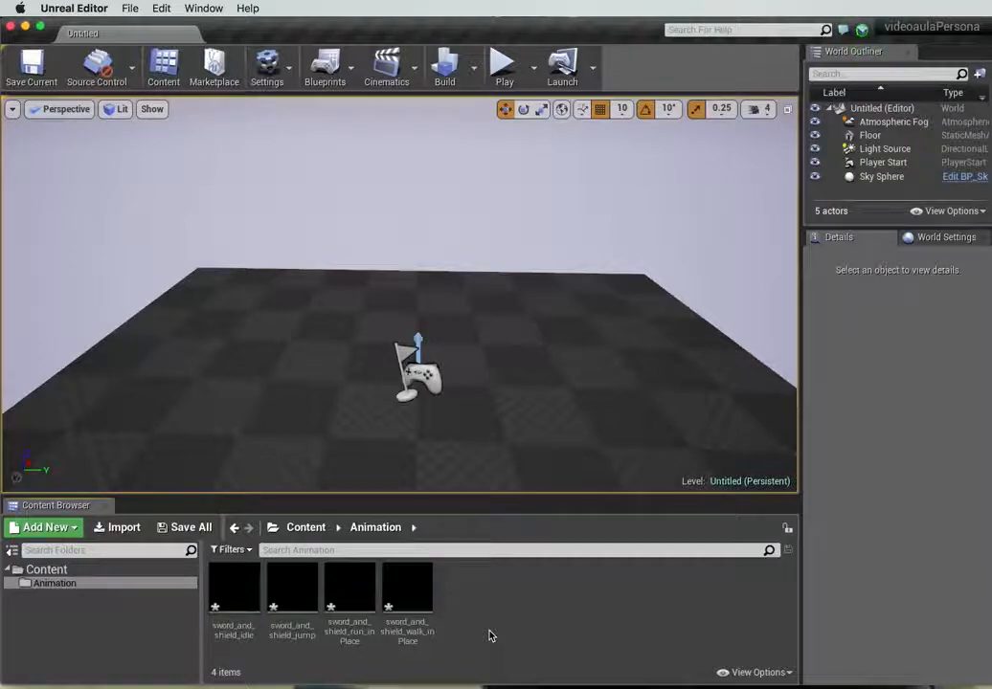
Create a Blend Space 1D in the Animation folder for Paladin_J_Nordstrom_Skeleton and name it idle_walk_run.
{"action": "right_click", "coordinate": [489, 583]}
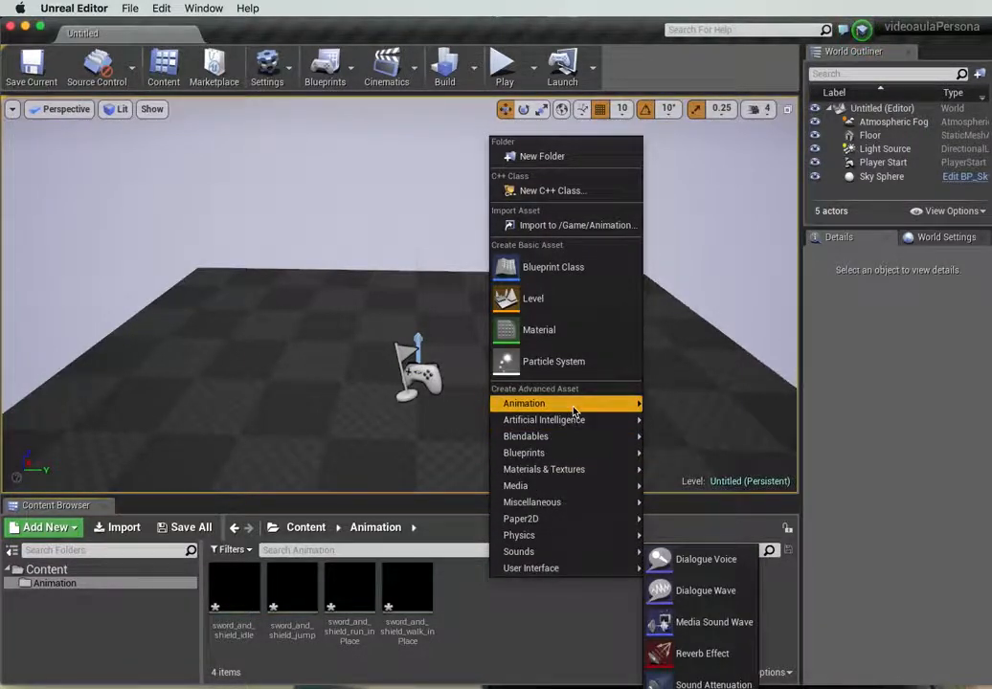
{"action": "mouse_move", "coordinate": [574, 410]}
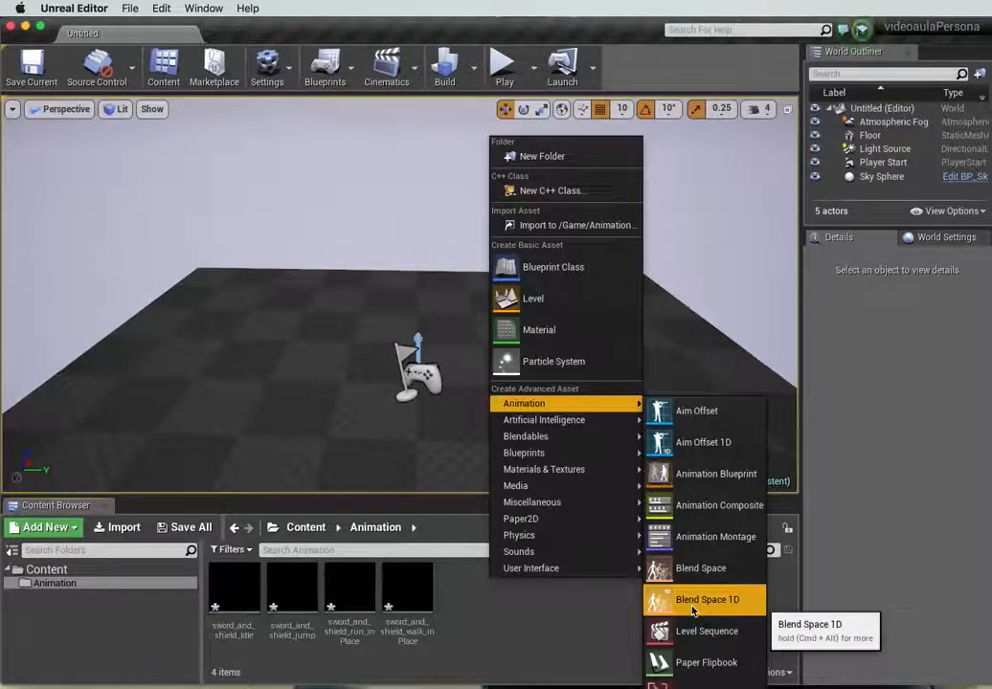
{"action": "left_click", "coordinate": [693, 603]}
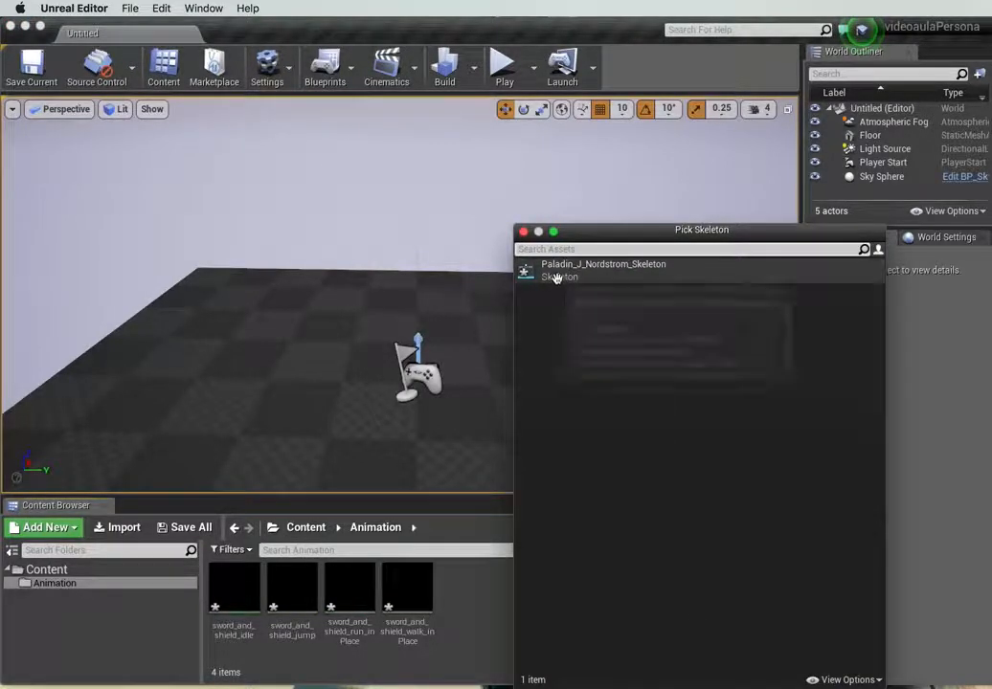
{"action": "left_click", "coordinate": [557, 273]}
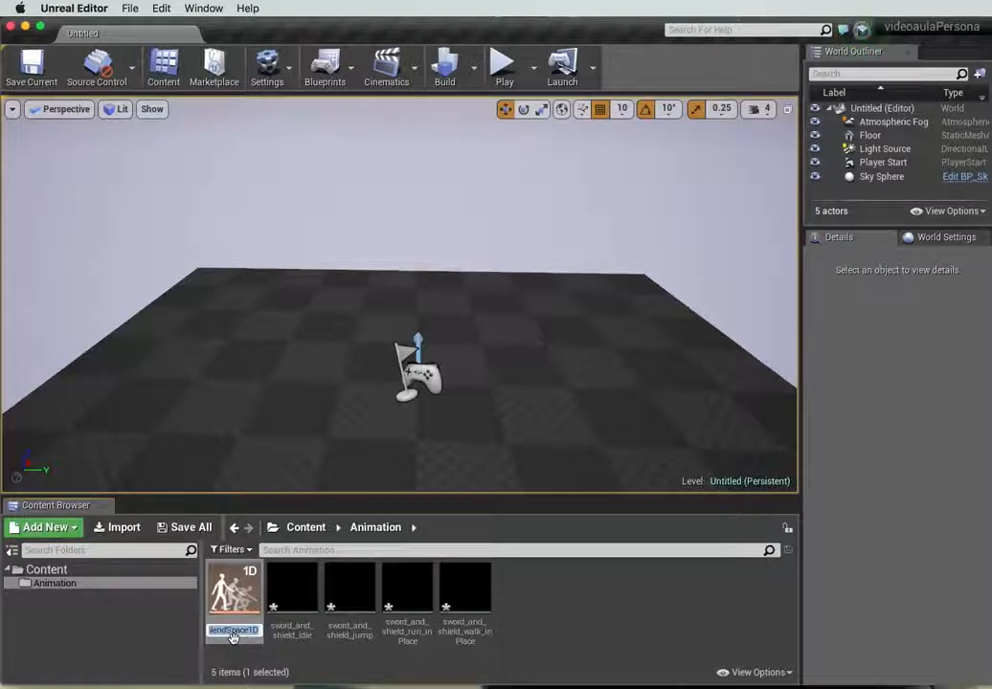
{"action": "type", "text": "idle_walk_"}
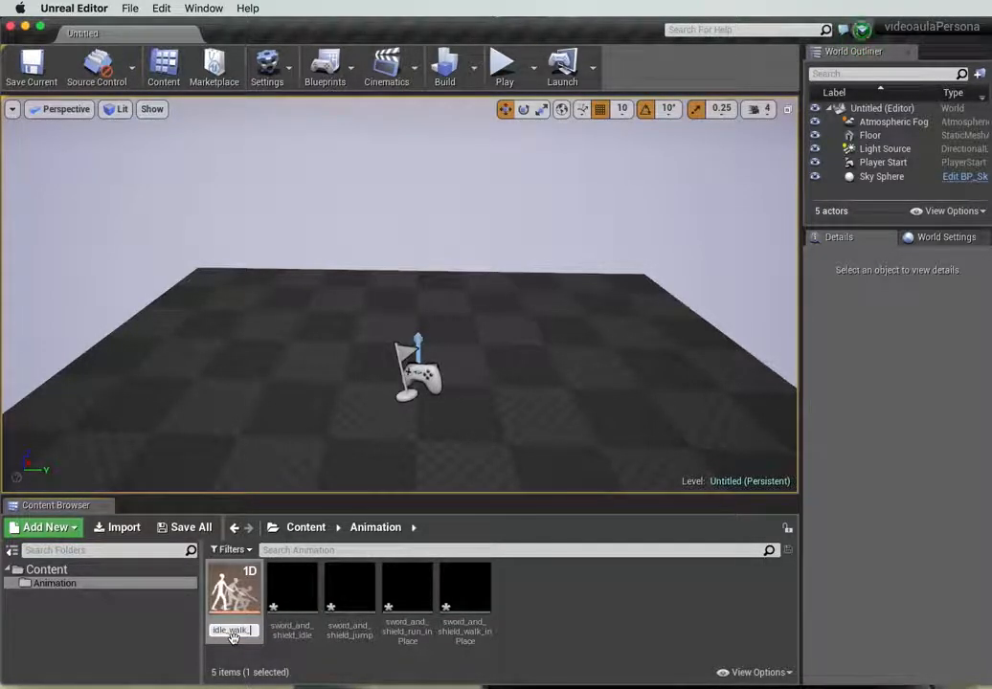
{"action": "type", "text": "run"}
{"action": "key", "text": "Return"}
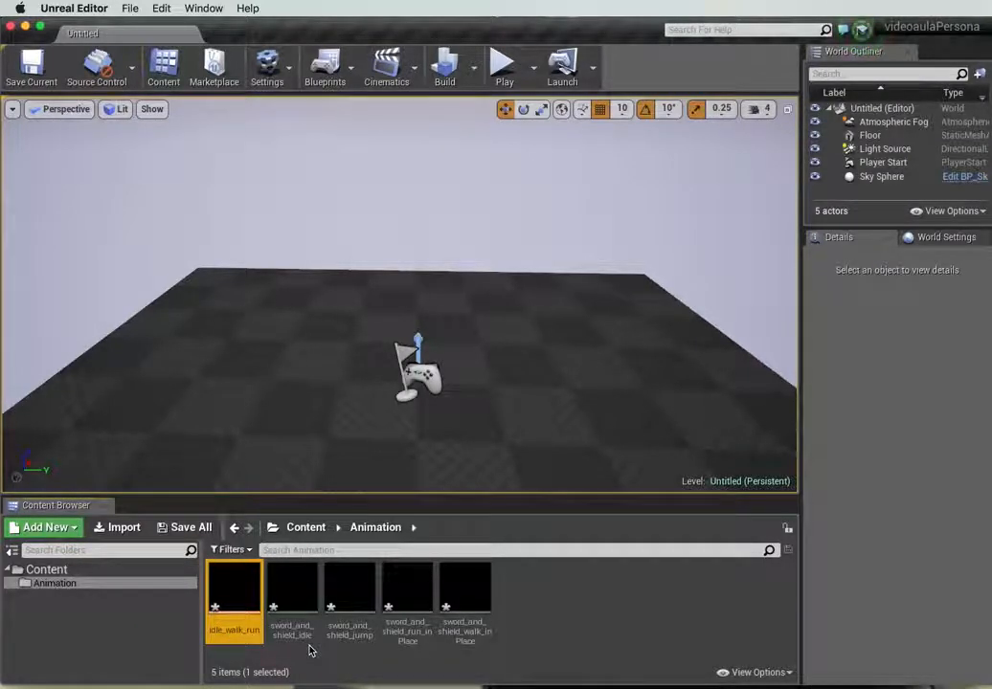
Open the idle_walk_run blend space, enlarge its graph area and display the blend space editor vertically.
{"action": "double_click", "coordinate": [249, 581]}
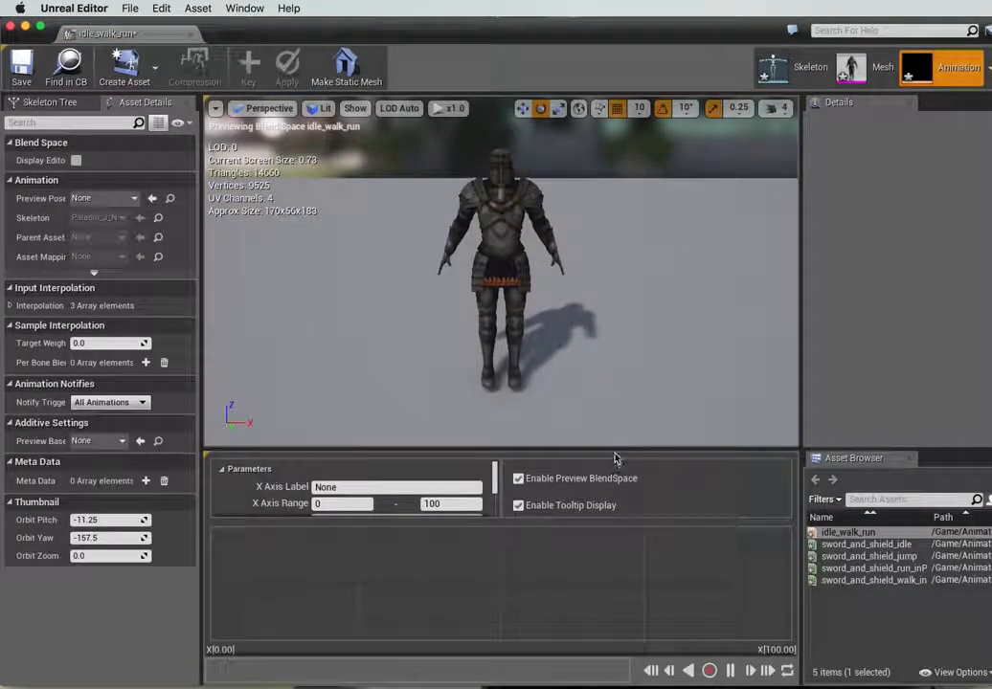
{"action": "left_click_drag", "start_coordinate": [615, 449], "coordinate": [608, 394]}
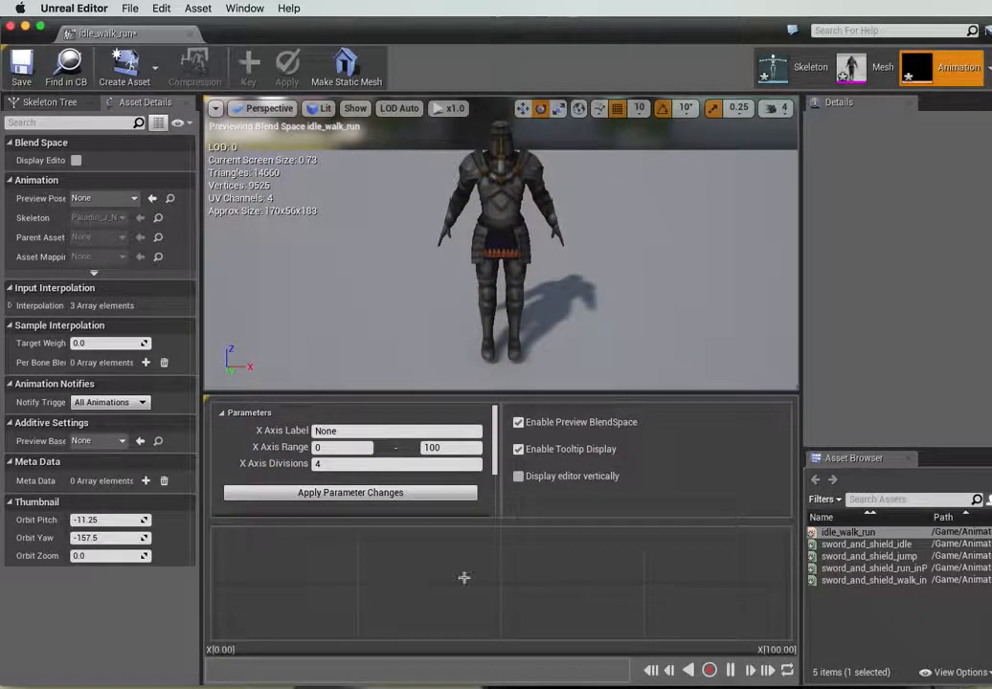
{"action": "left_click", "coordinate": [518, 478]}
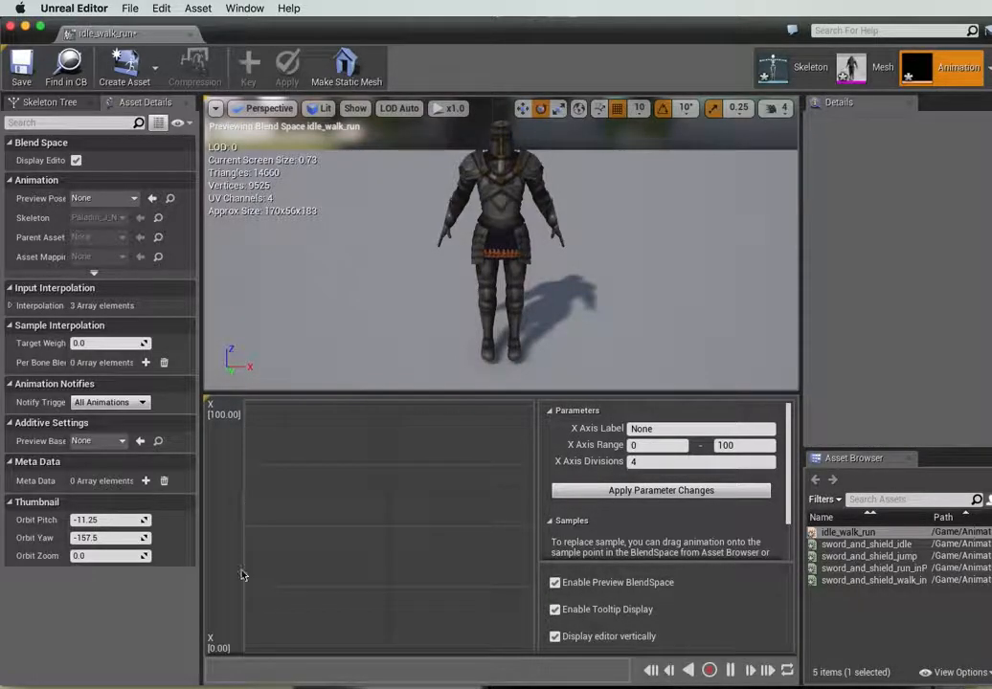
Label the X axis Speed, set its range maximum to 350 and apply the parameter changes.
{"action": "left_click", "coordinate": [671, 428]}
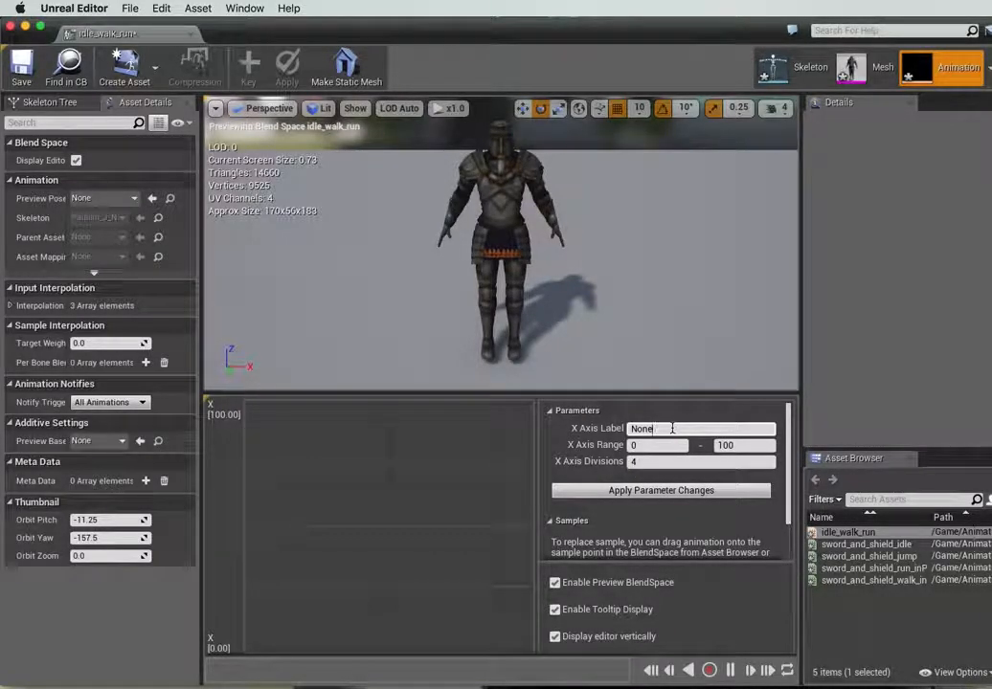
{"action": "type", "text": "Speed"}
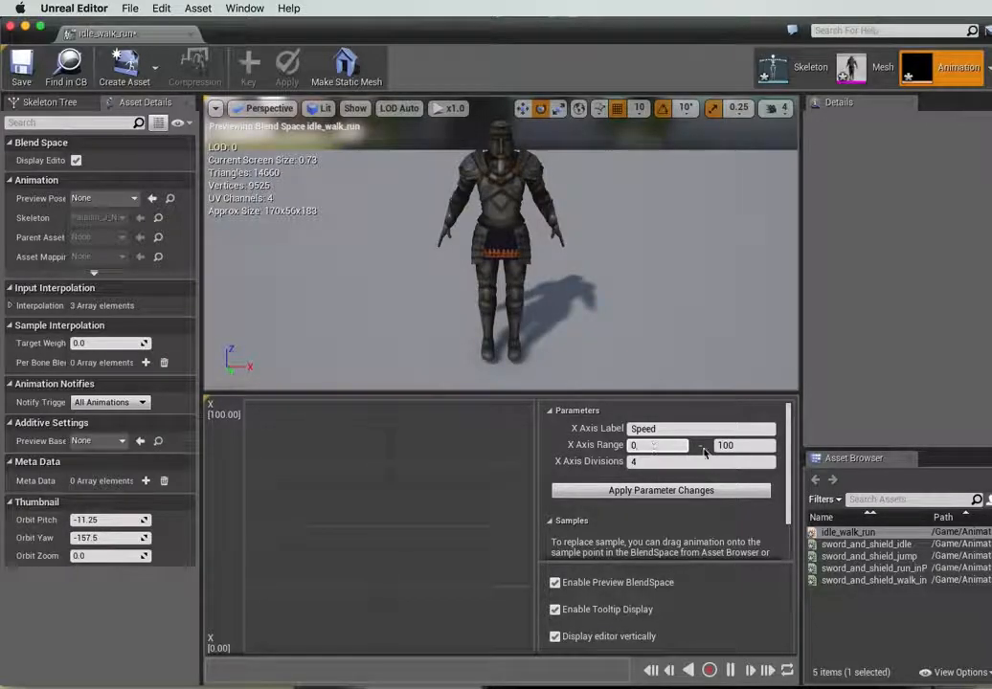
{"action": "left_click", "coordinate": [743, 446]}
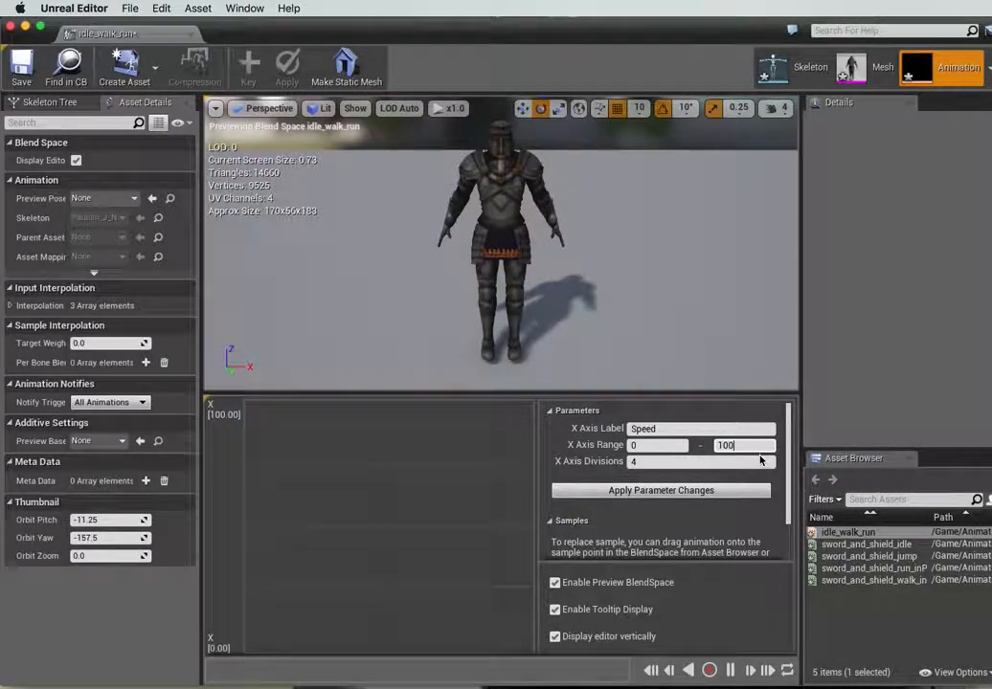
{"action": "key", "text": "BackSpace"}
{"action": "key", "text": "BackSpace"}
{"action": "key", "text": "BackSpace"}
{"action": "type", "text": "350"}
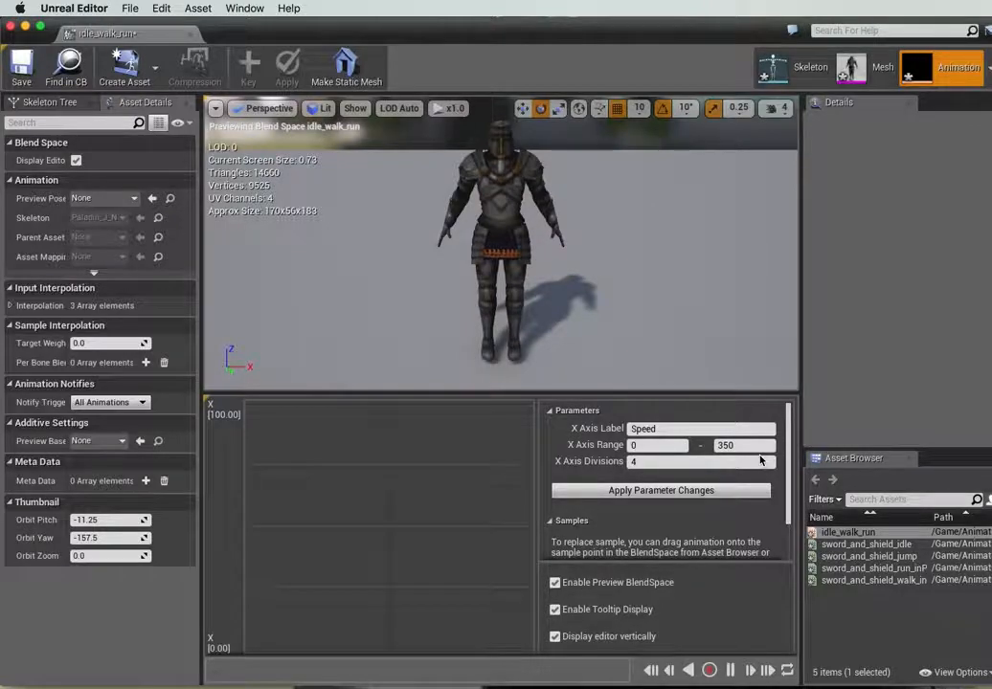
{"action": "left_click", "coordinate": [683, 491]}
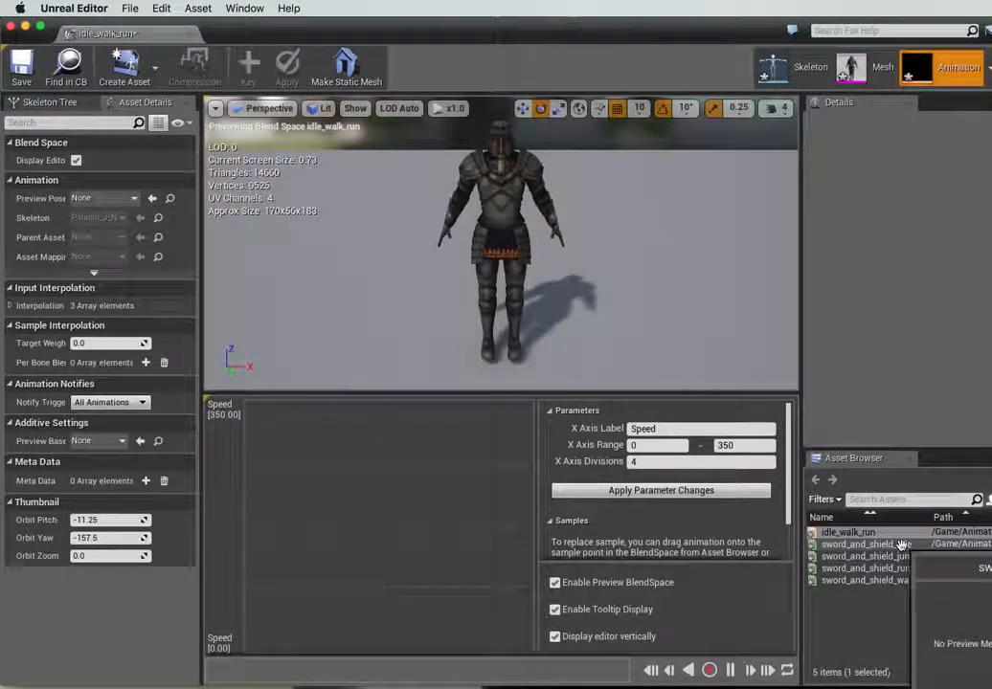
Place sword_and_shield_idle at Speed 0, sword_and_shield_walk_inPlace on the first division above it and the in-place run animation at Speed 350.
{"action": "left_click_drag", "start_coordinate": [901, 545], "coordinate": [388, 643]}
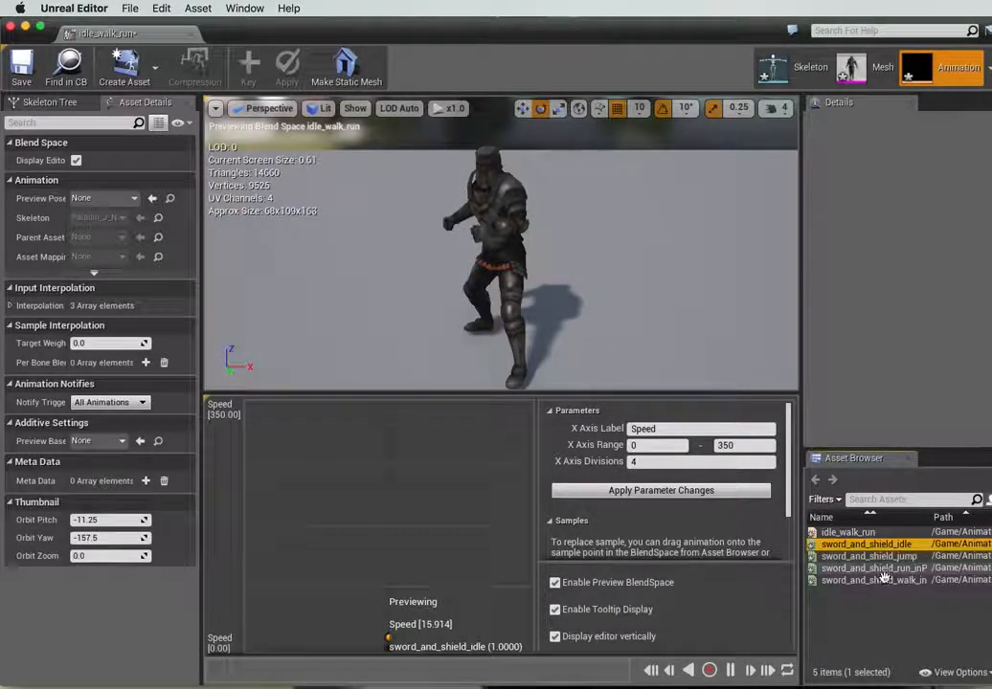
{"action": "left_click_drag", "start_coordinate": [881, 581], "coordinate": [389, 576]}
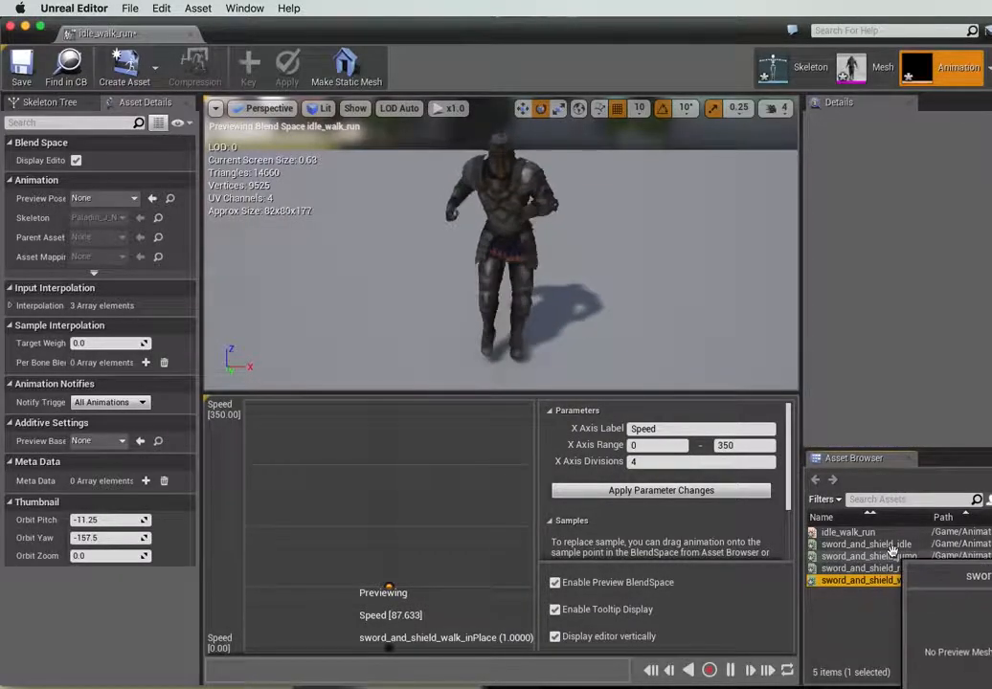
{"action": "left_click_drag", "start_coordinate": [866, 571], "coordinate": [386, 404]}
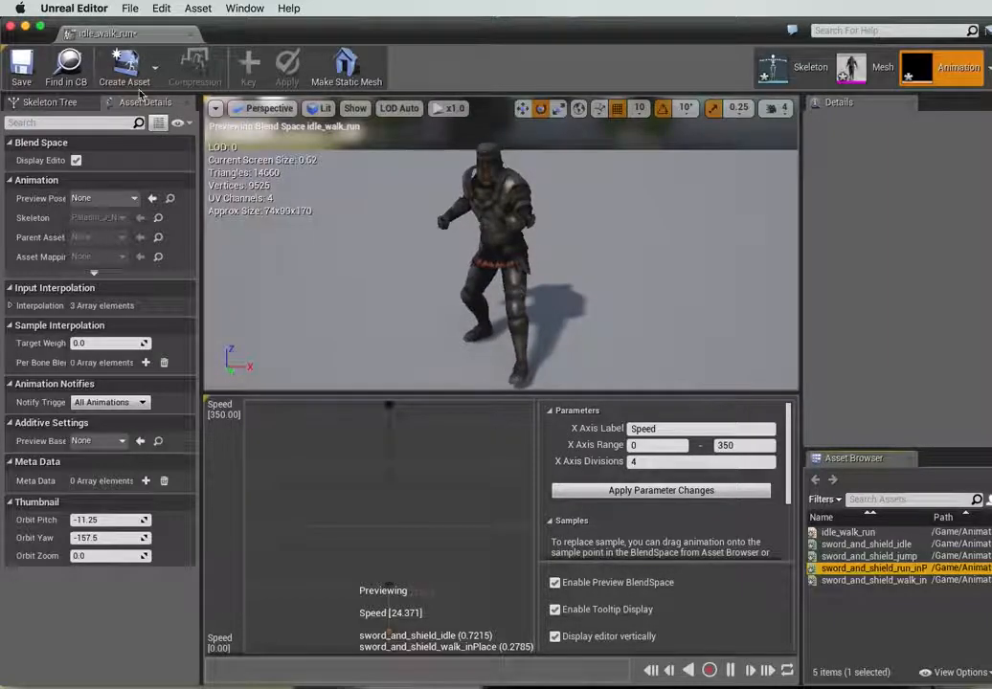
Save and close the idle_walk_run blend space, and save all remaining modified project content.
{"action": "left_click", "coordinate": [20, 64]}
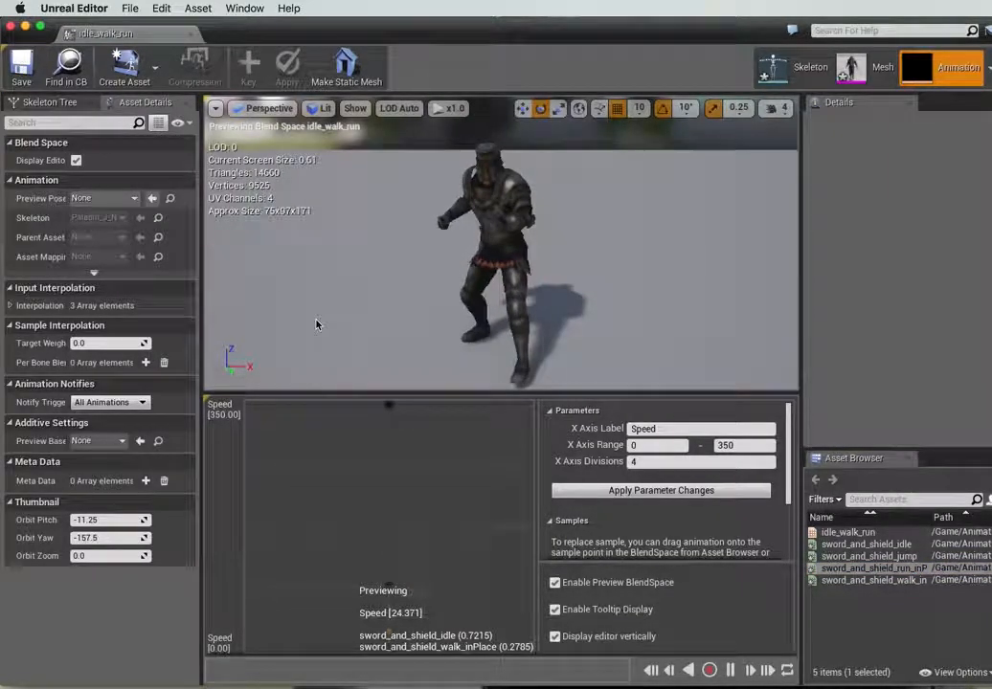
{"action": "left_click", "coordinate": [11, 27]}
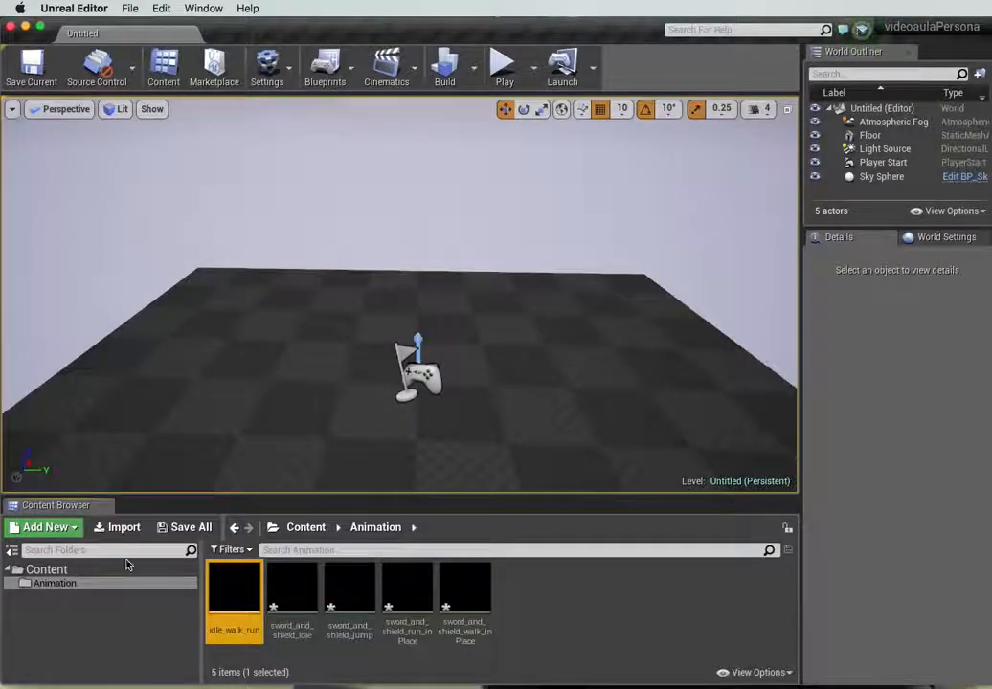
{"action": "left_click", "coordinate": [184, 530]}
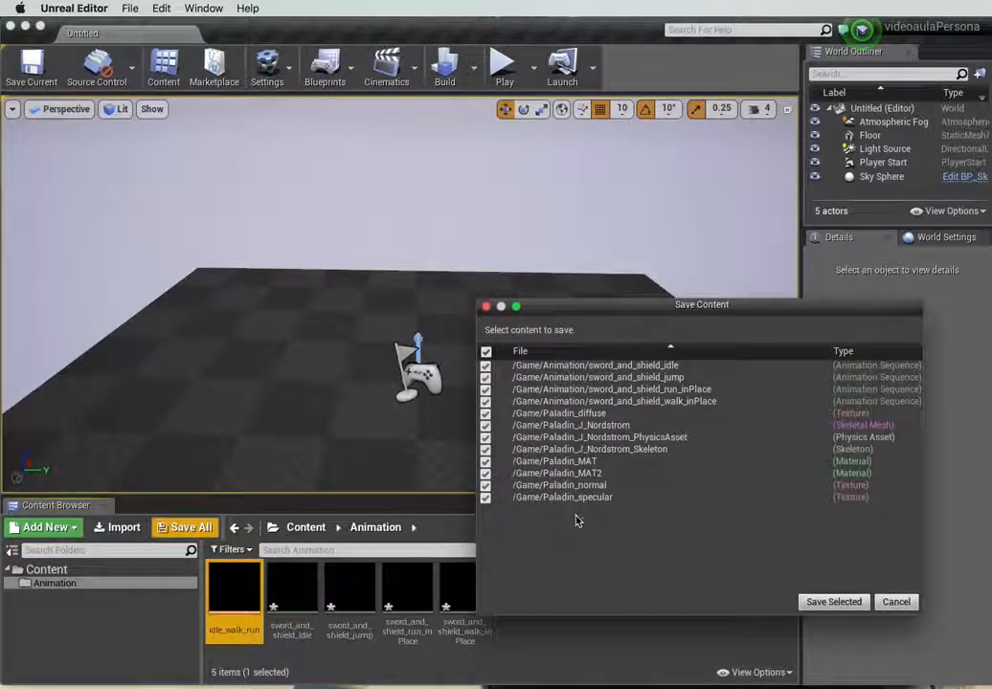
{"action": "left_click", "coordinate": [831, 602]}
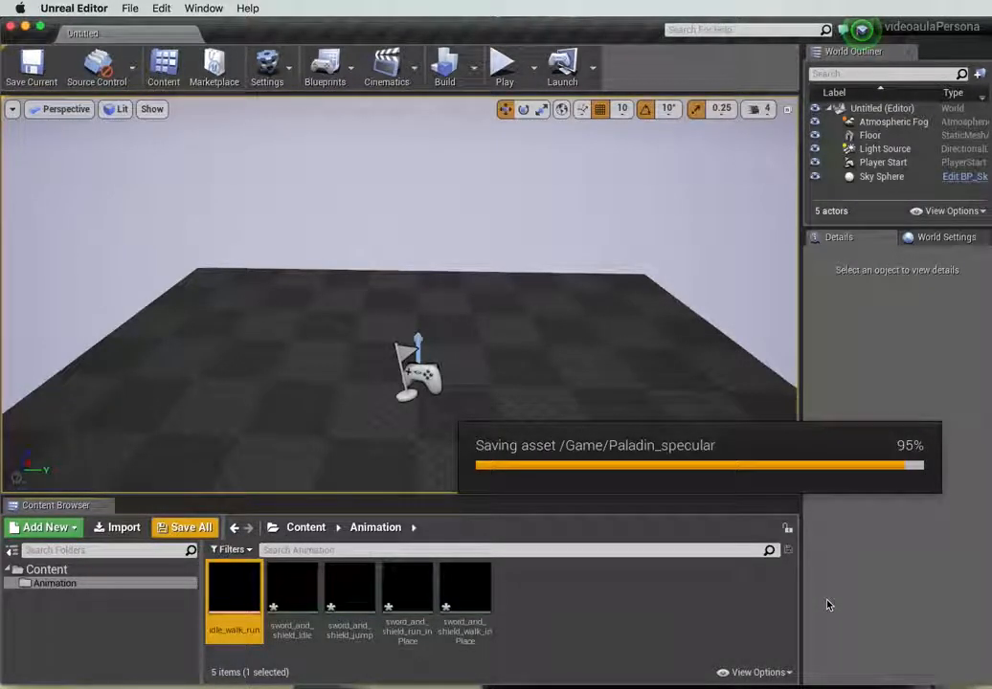
{"action": "left_click", "coordinate": [588, 609]}
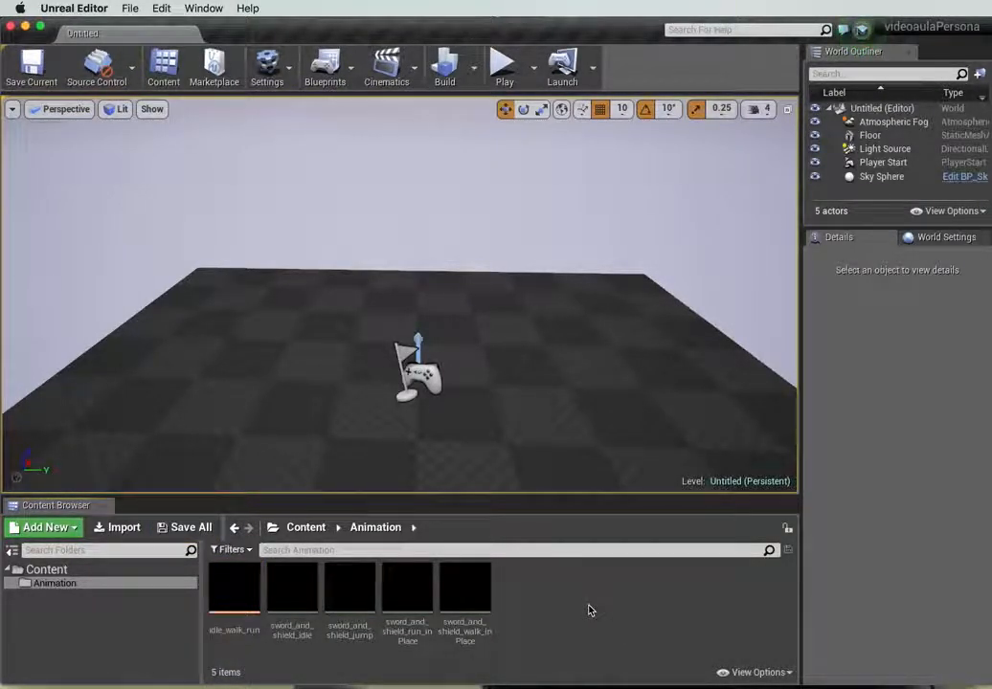
Create an Animation Blueprint in the Content folder with parent class AnimInstance and target skeleton Paladin_J_Nordstrom_Skeleton.
{"action": "left_click", "coordinate": [295, 527]}
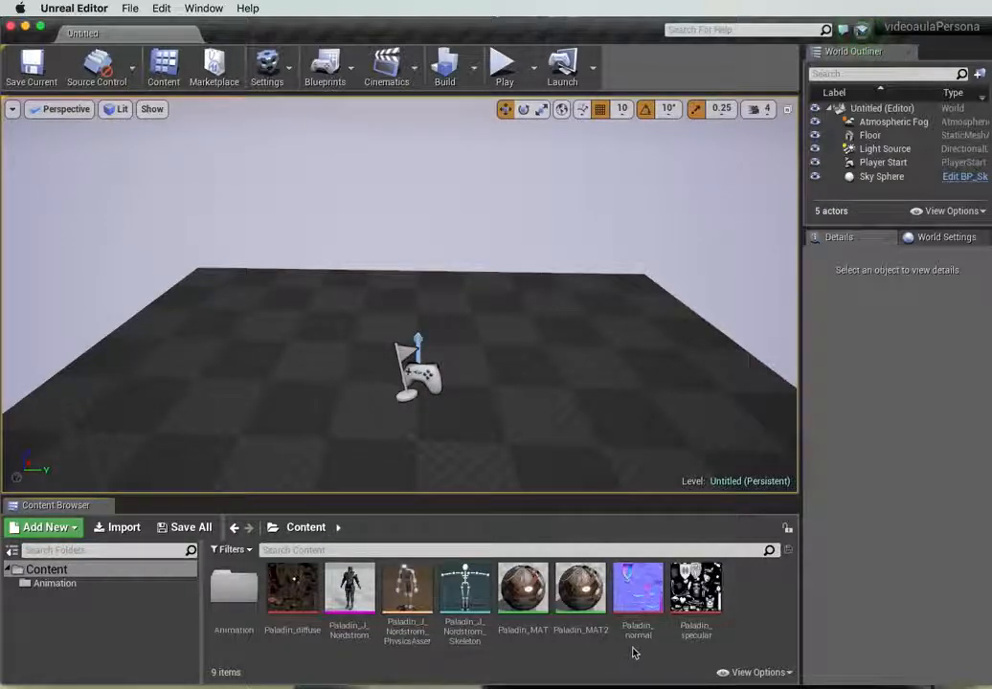
{"action": "right_click", "coordinate": [765, 624]}
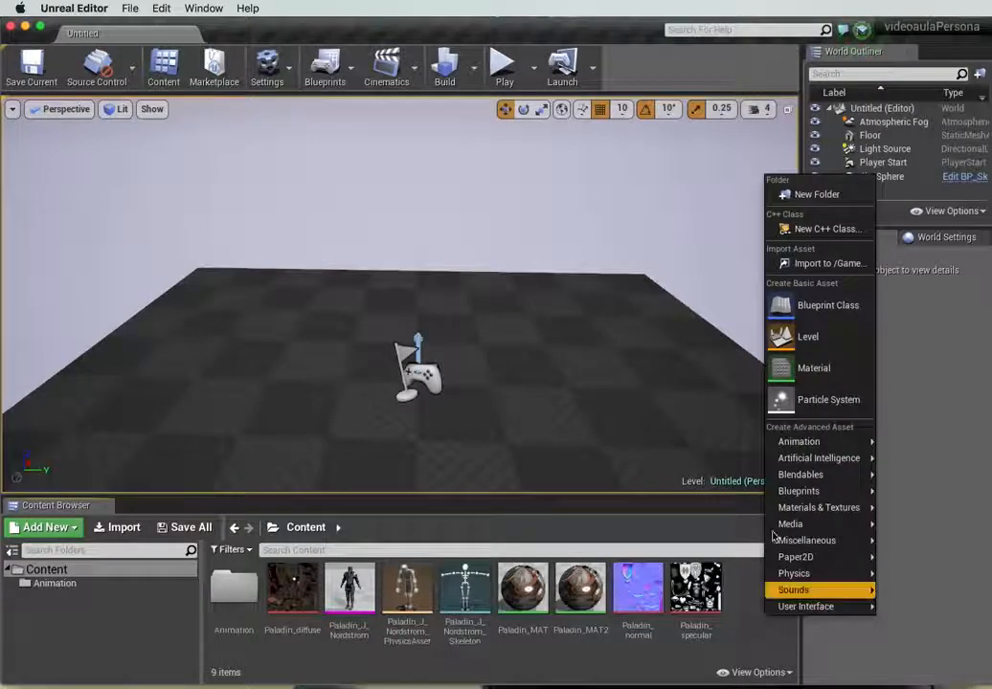
{"action": "mouse_move", "coordinate": [798, 442]}
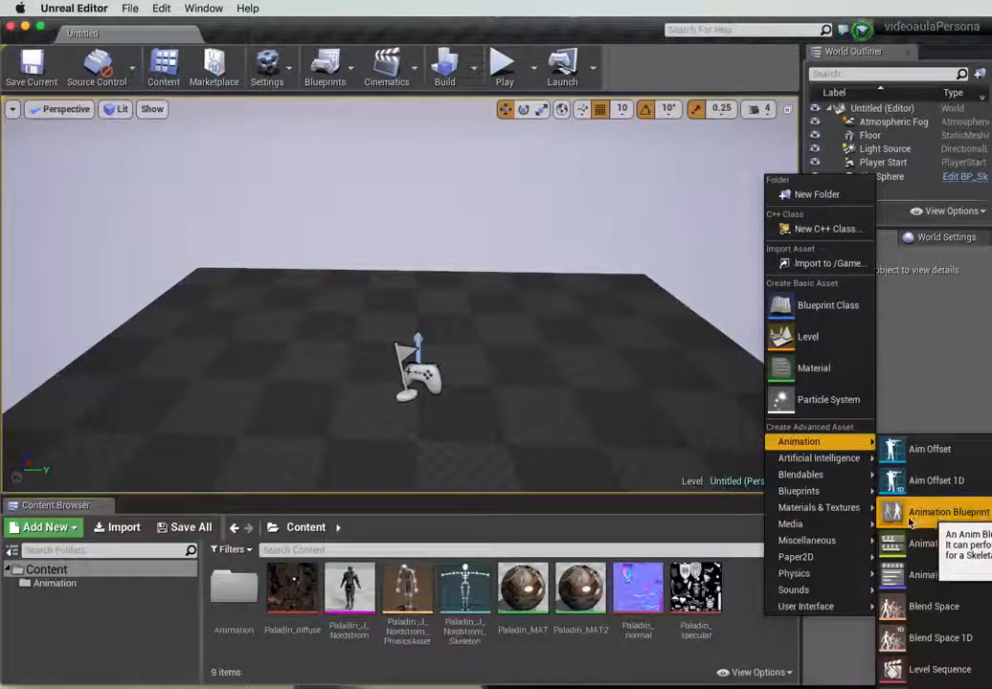
{"action": "left_click", "coordinate": [943, 515]}
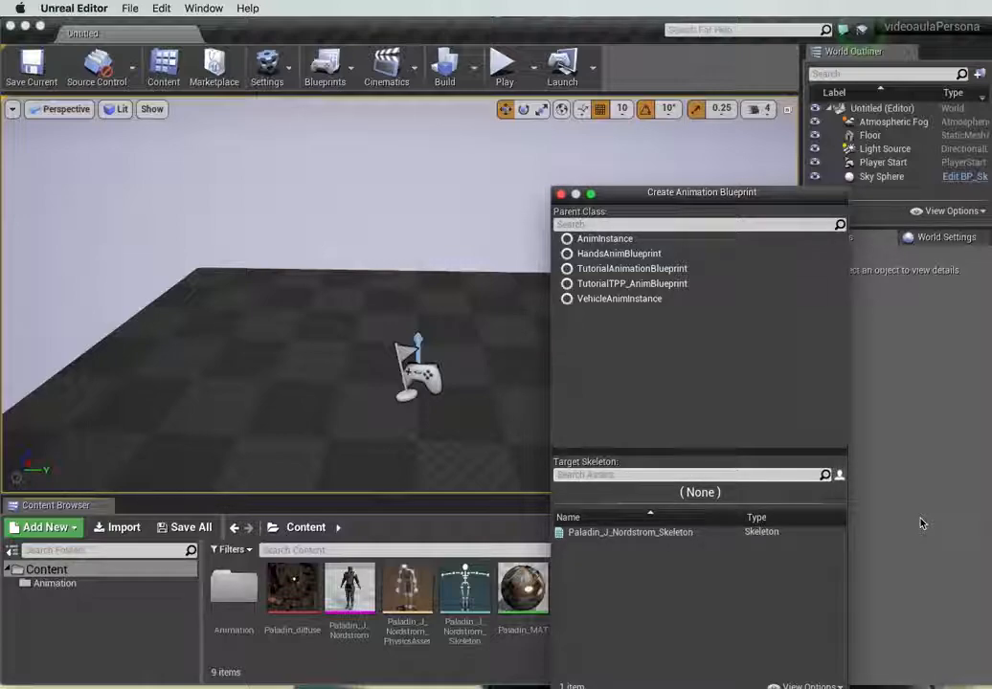
{"action": "left_click", "coordinate": [676, 534]}
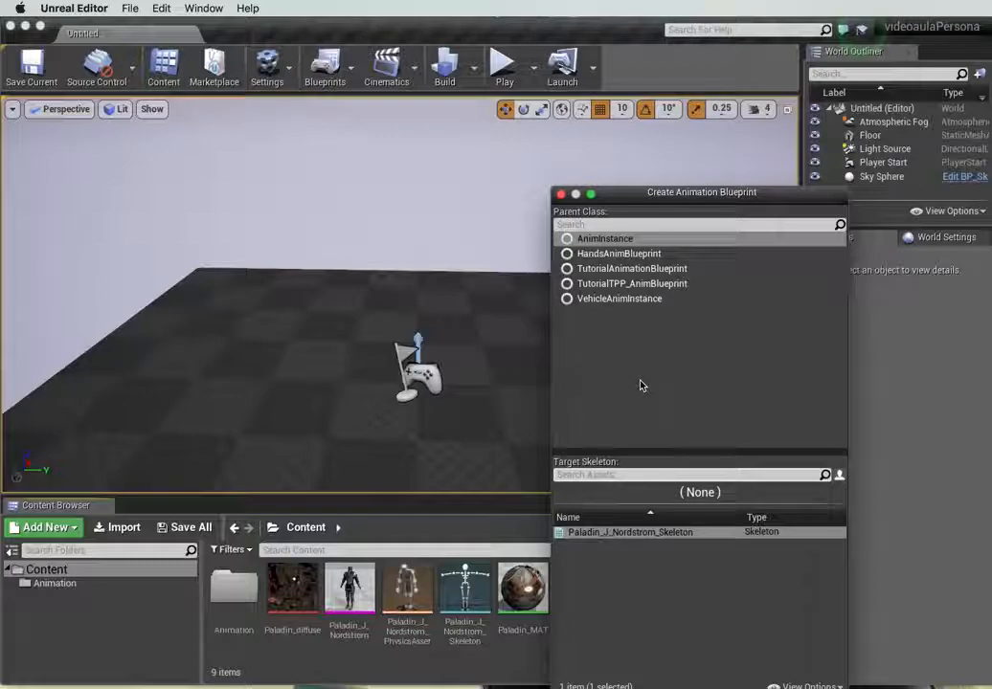
{"action": "left_click", "coordinate": [657, 192]}
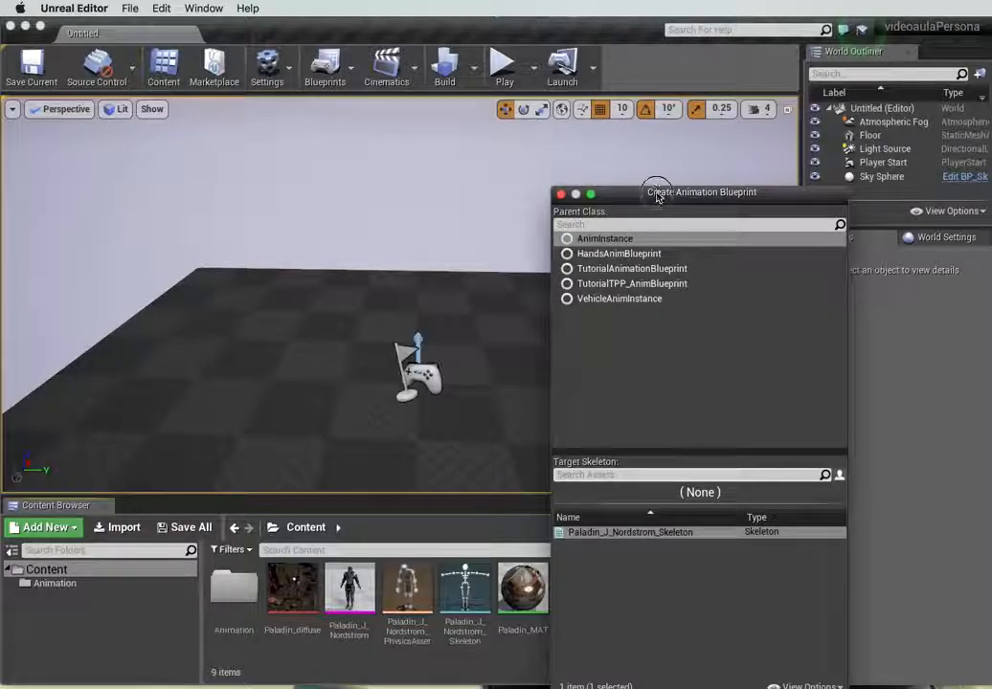
{"action": "left_click_drag", "start_coordinate": [656, 192], "coordinate": [551, 132]}
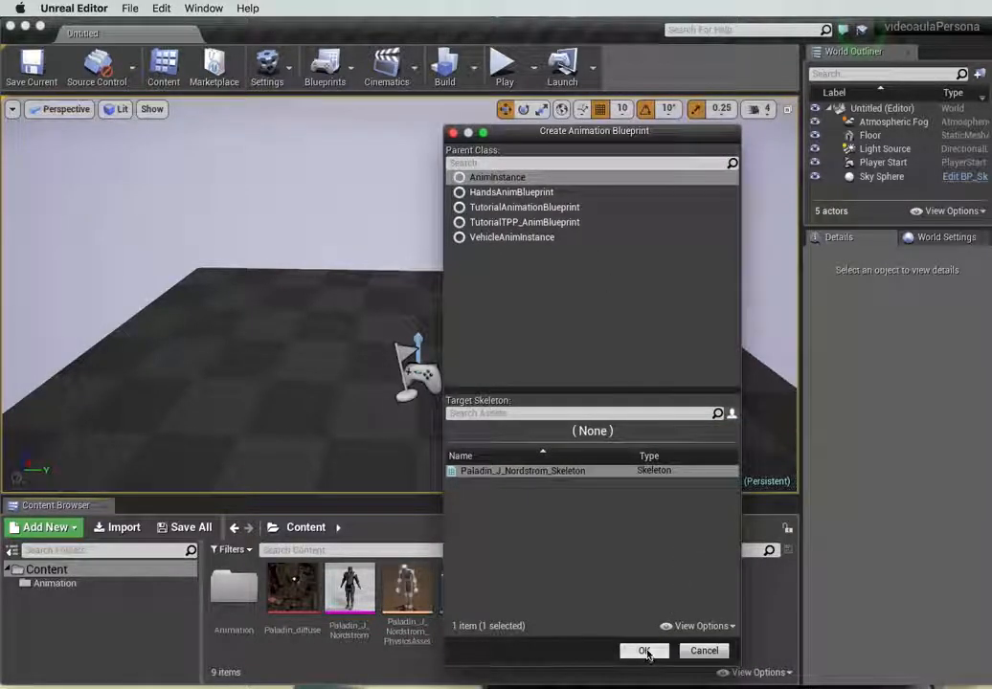
{"action": "left_click", "coordinate": [645, 651]}
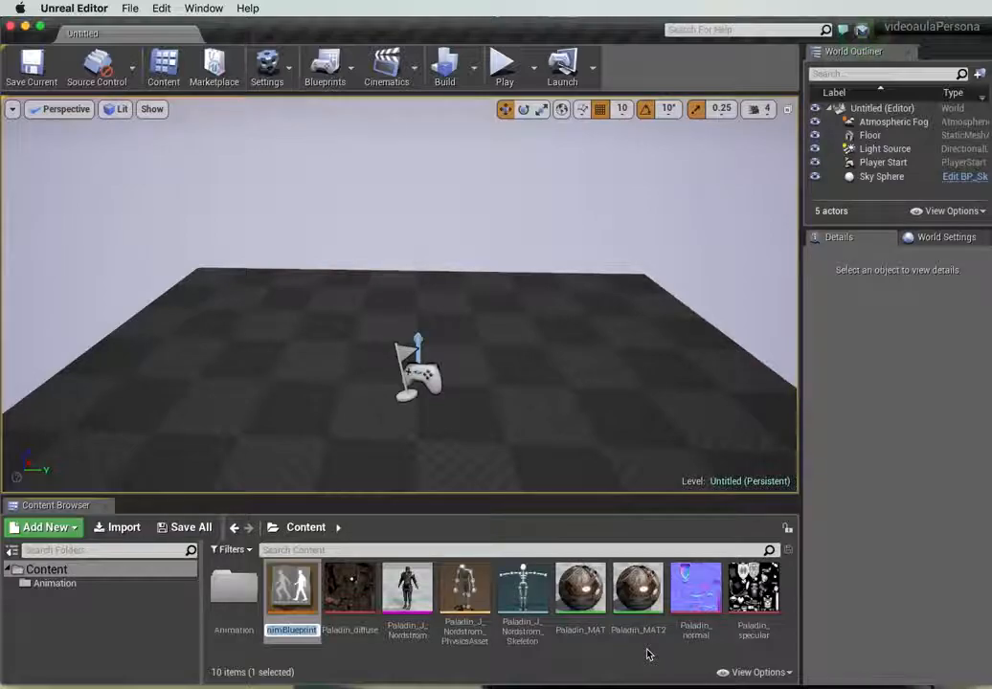
Name the new Animation Blueprint CharacterAnimBP and save it.
{"action": "type", "text": "Cha"}
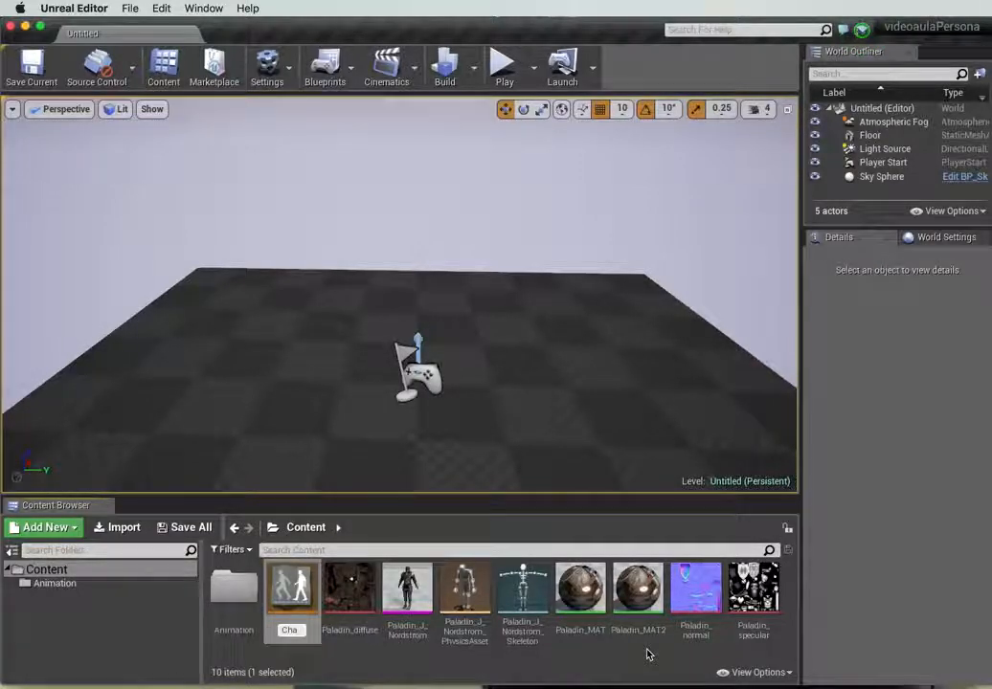
{"action": "type", "text": "racterAnim"}
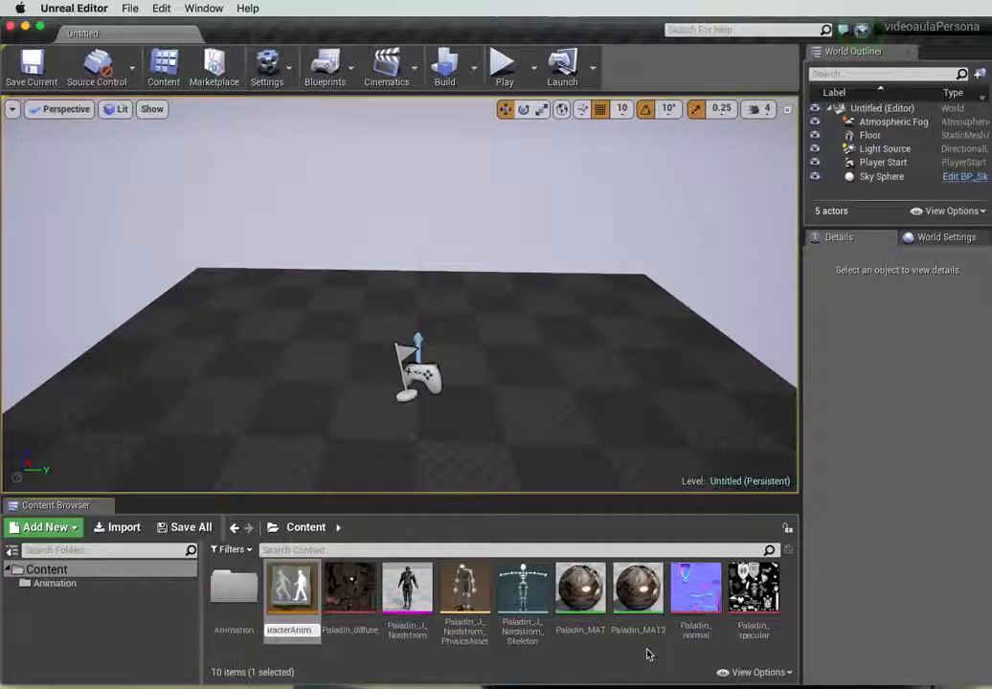
{"action": "key", "text": "Return"}
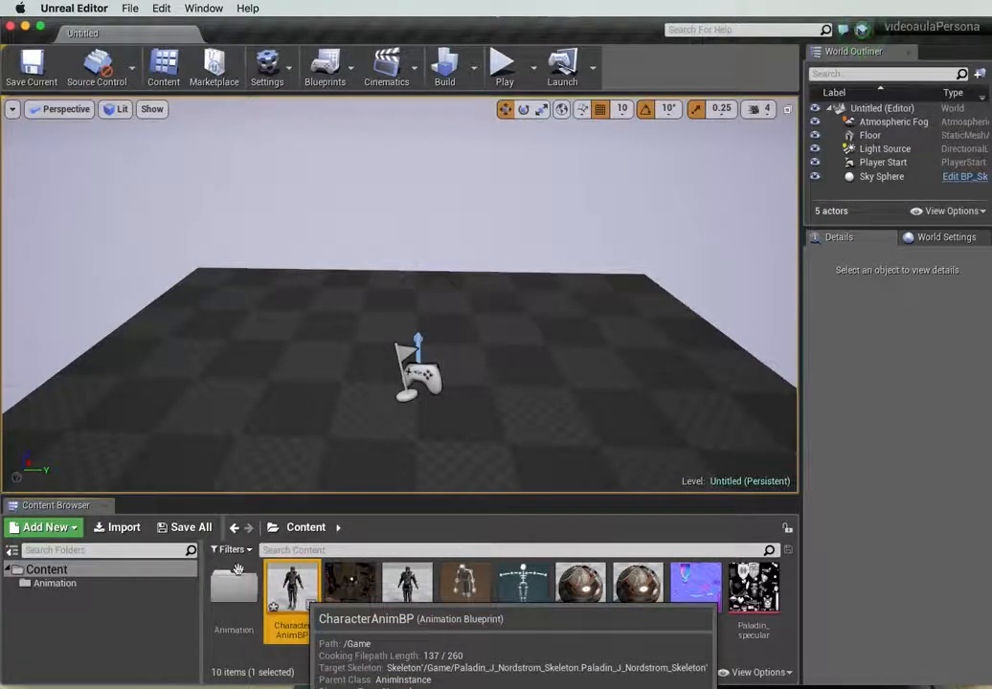
{"action": "left_click", "coordinate": [175, 532]}
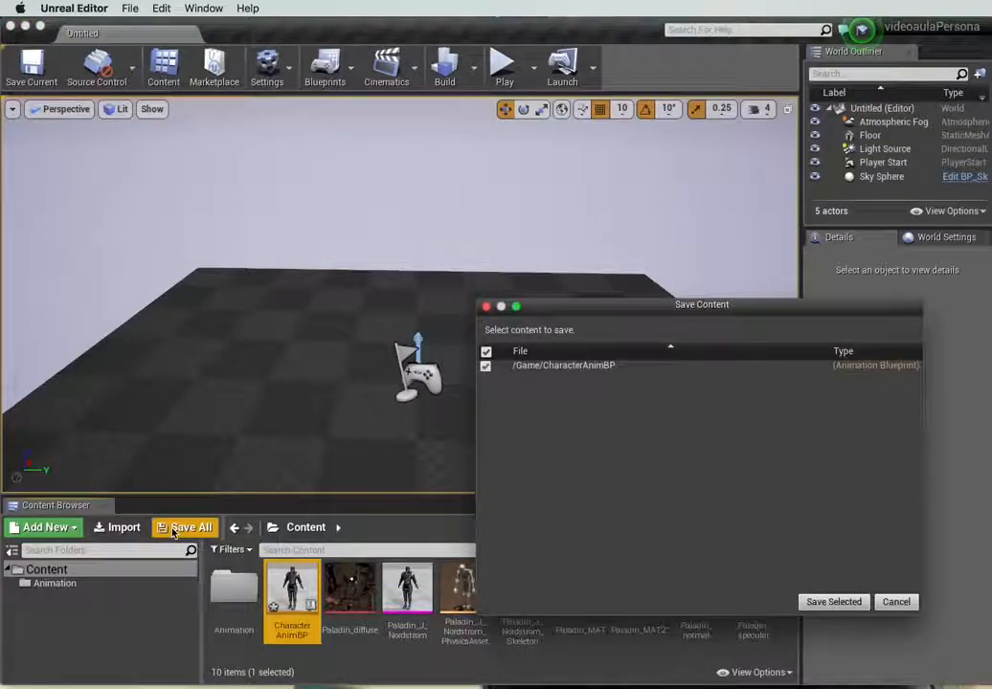
{"action": "left_click", "coordinate": [818, 601]}
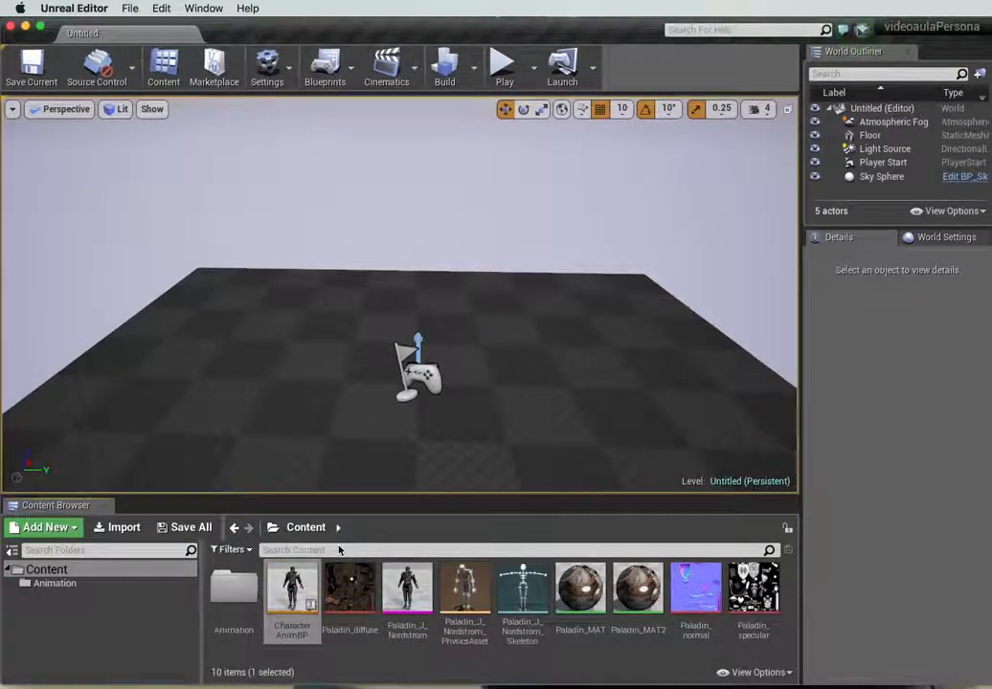
Open CharacterAnimBP and add a new state machine to its Anim Graph, beside the Final Animation Pose node.
{"action": "double_click", "coordinate": [300, 581]}
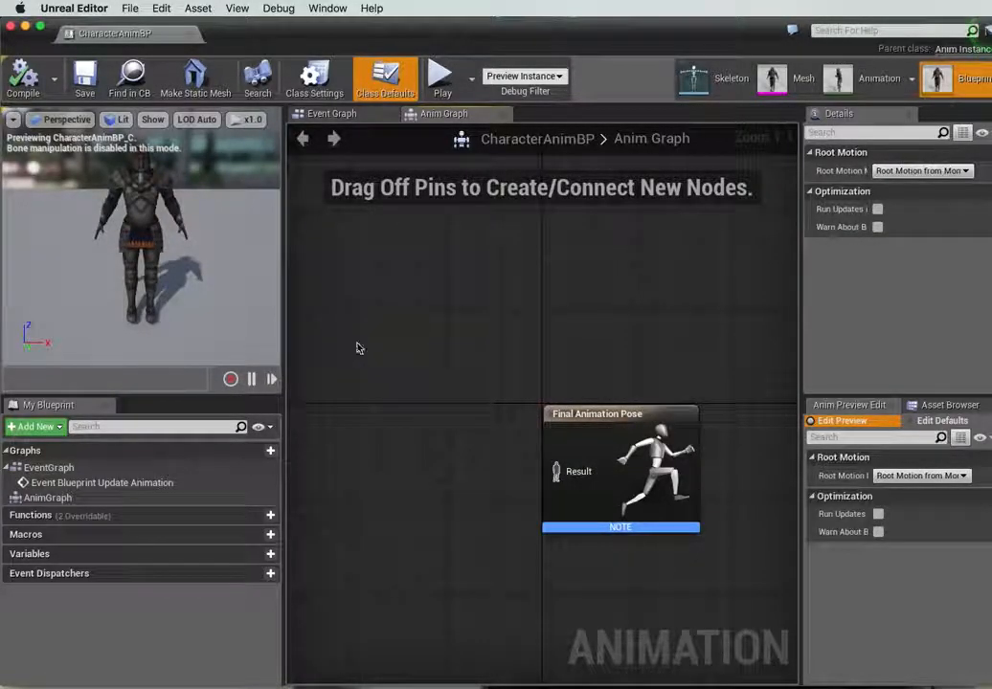
{"action": "right_click", "coordinate": [369, 409]}
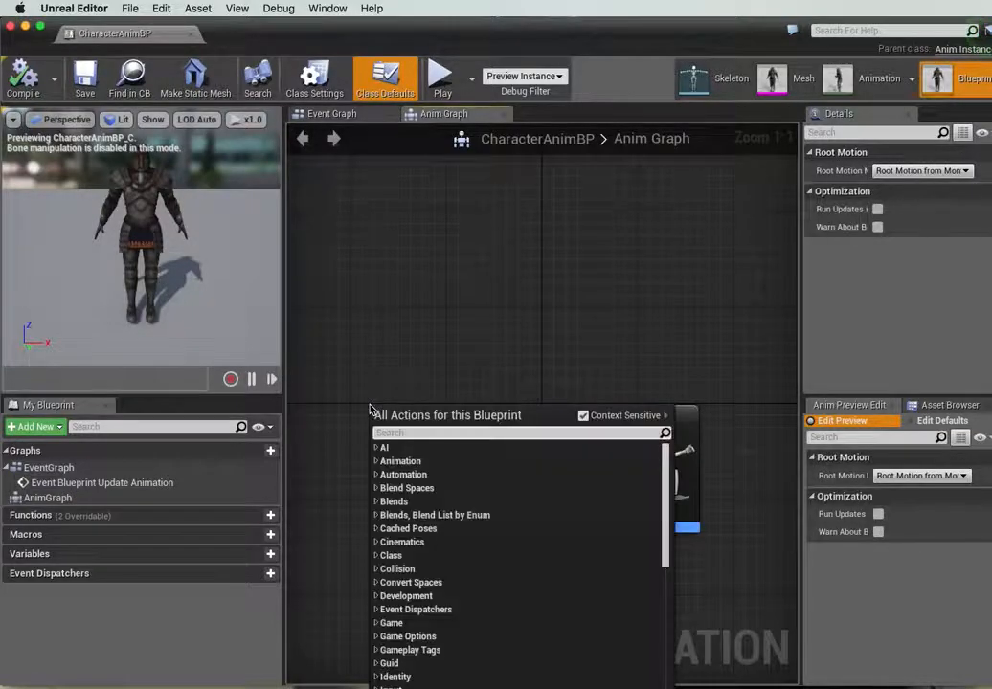
{"action": "type", "text": "add"}
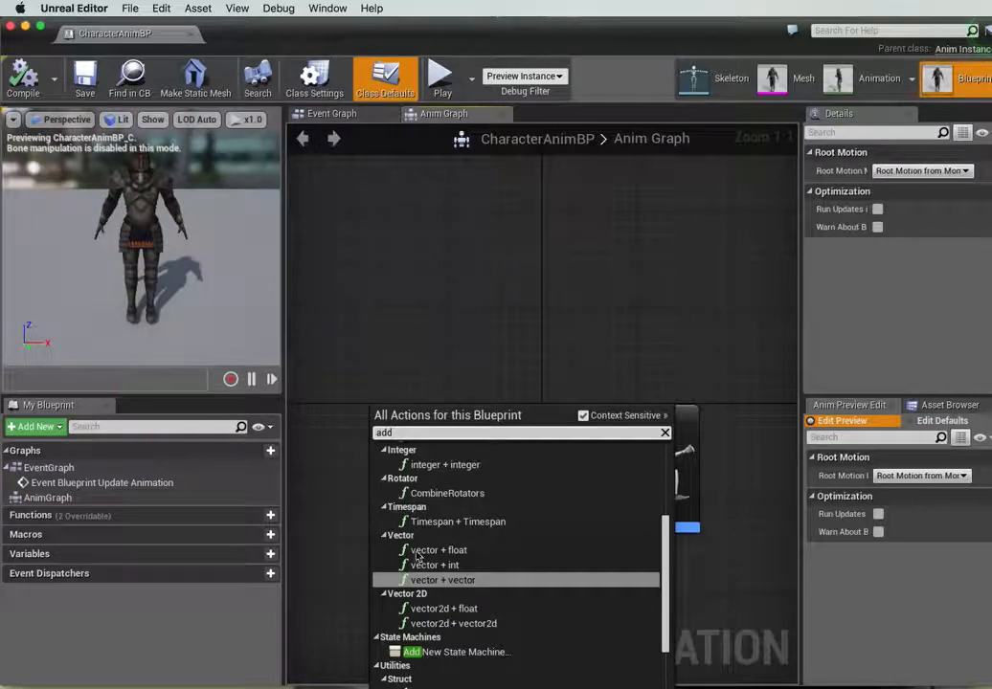
{"action": "type", "text": " new"}
{"action": "left_click", "coordinate": [471, 466]}
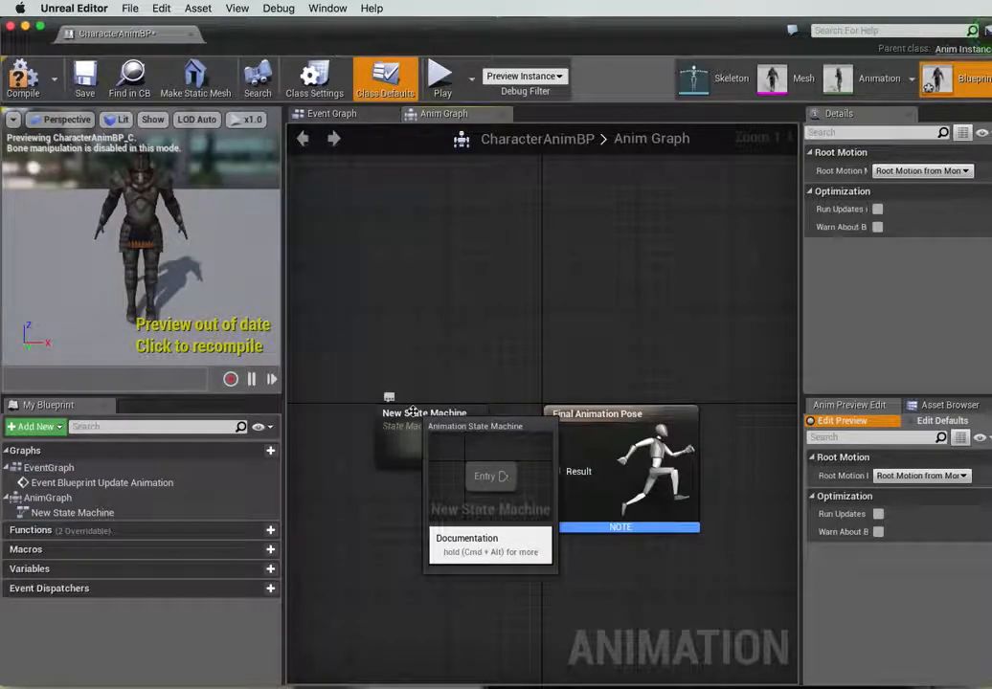
Rename the state machine Locomotion and connect its output to the Result of the Final Animation Pose.
{"action": "left_click", "coordinate": [412, 413]}
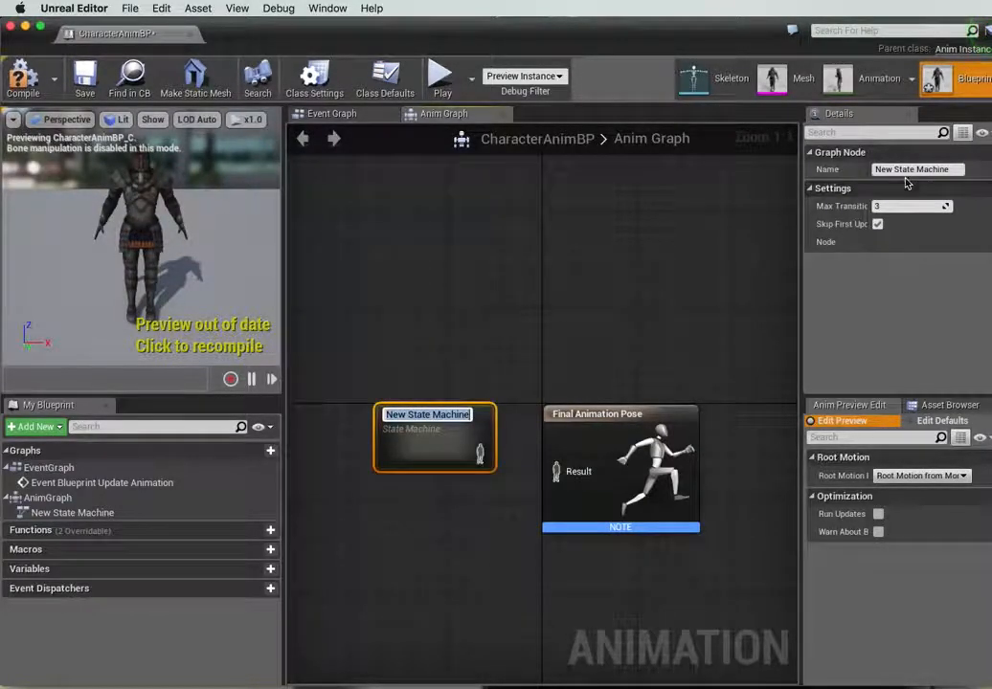
{"action": "type", "text": "Loco"}
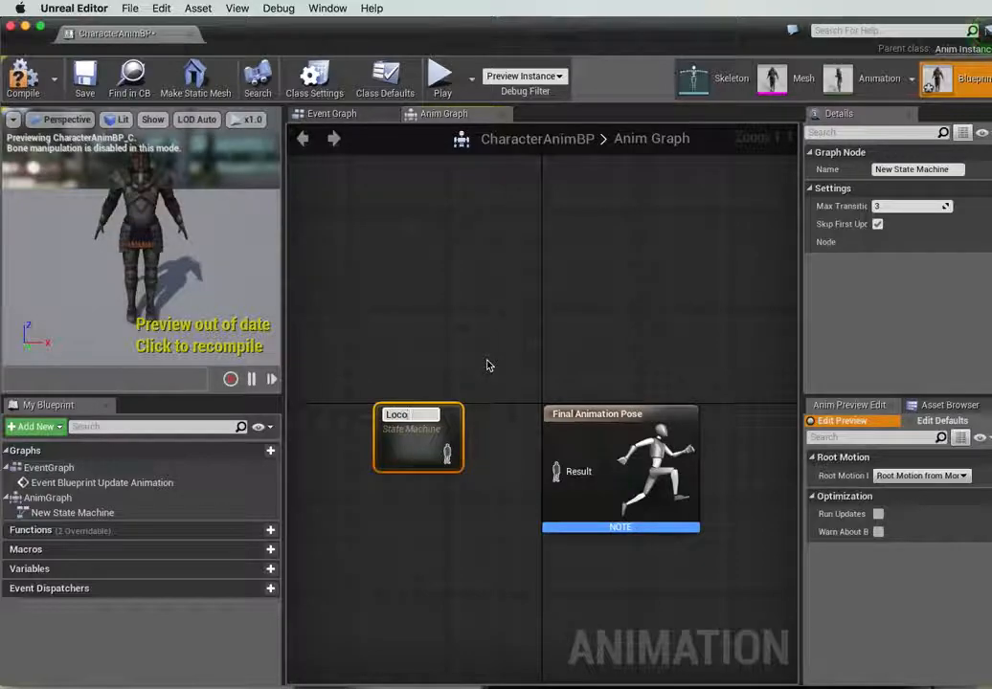
{"action": "type", "text": "moti"}
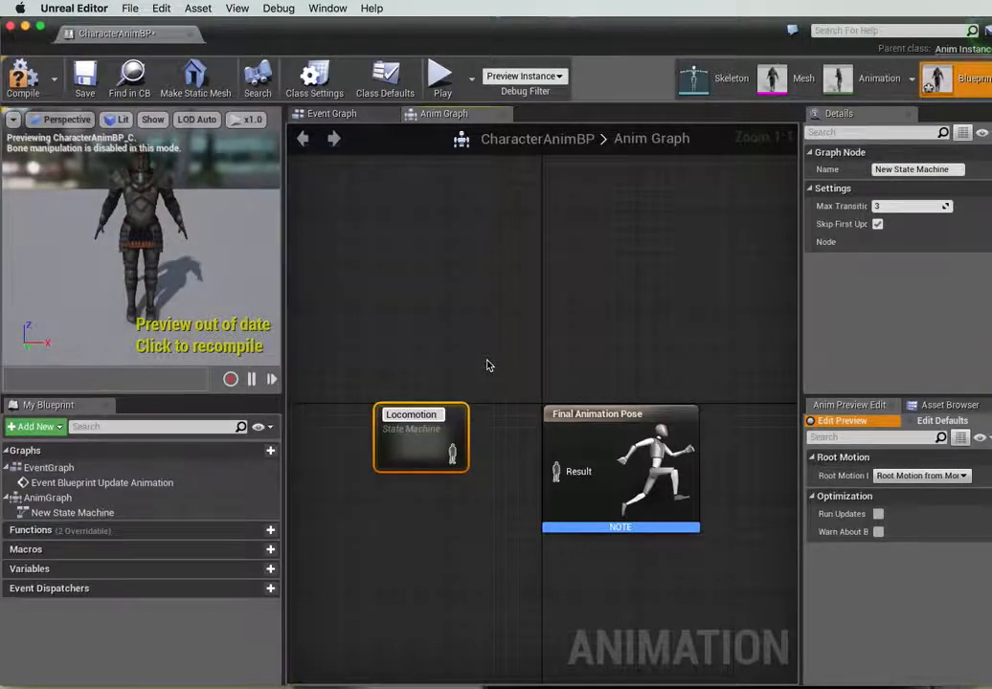
{"action": "type", "text": "on"}
{"action": "key", "text": "Return"}
{"action": "left_click_drag", "start_coordinate": [456, 444], "coordinate": [556, 471]}
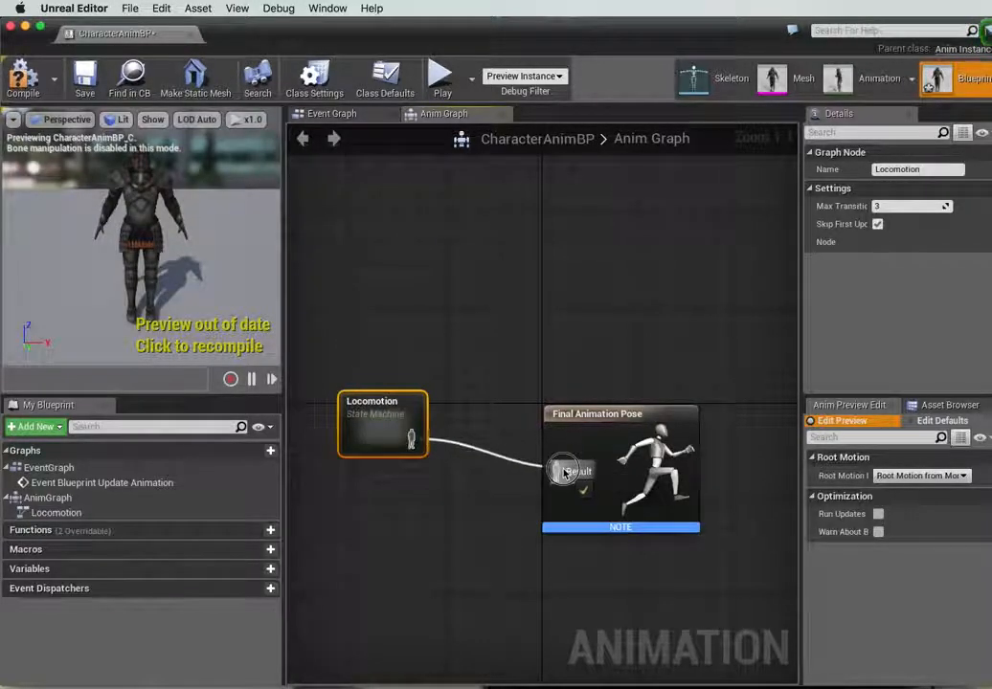
{"action": "double_click", "coordinate": [410, 400]}
{"action": "left_click_drag", "start_coordinate": [409, 403], "coordinate": [420, 403]}
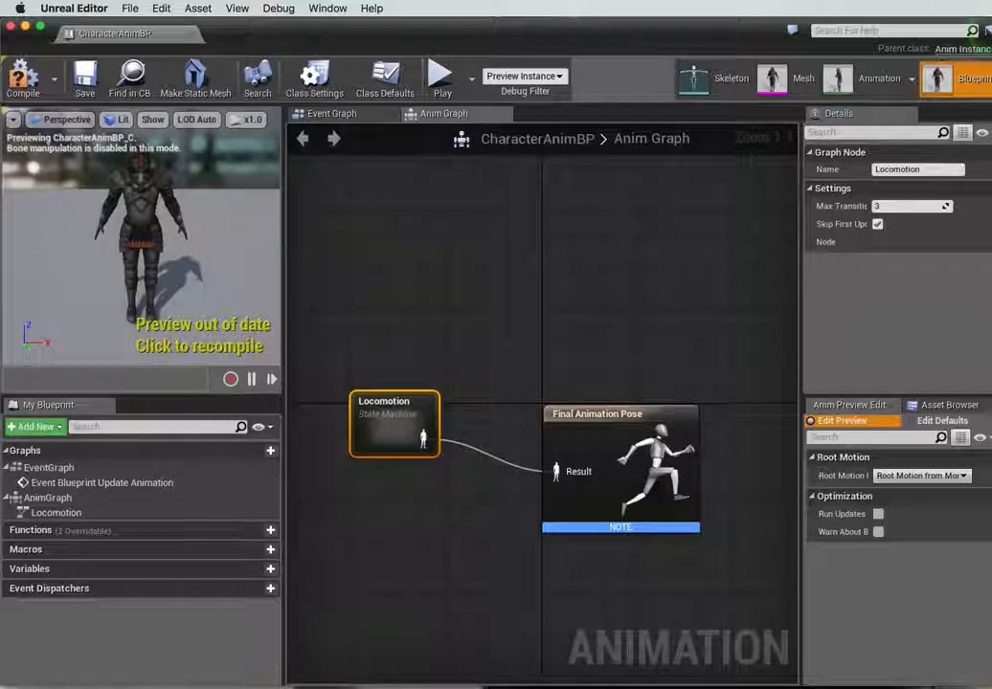
Open the Locomotion state machine and add a state named idle_walk_run.
{"action": "double_click", "coordinate": [408, 418]}
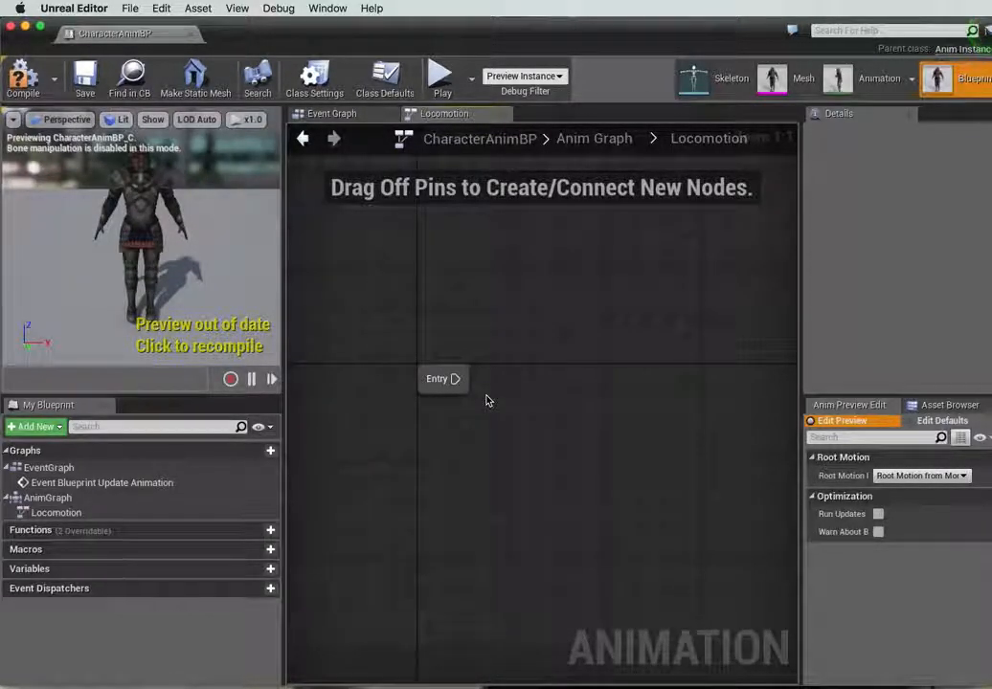
{"action": "right_click", "coordinate": [551, 351]}
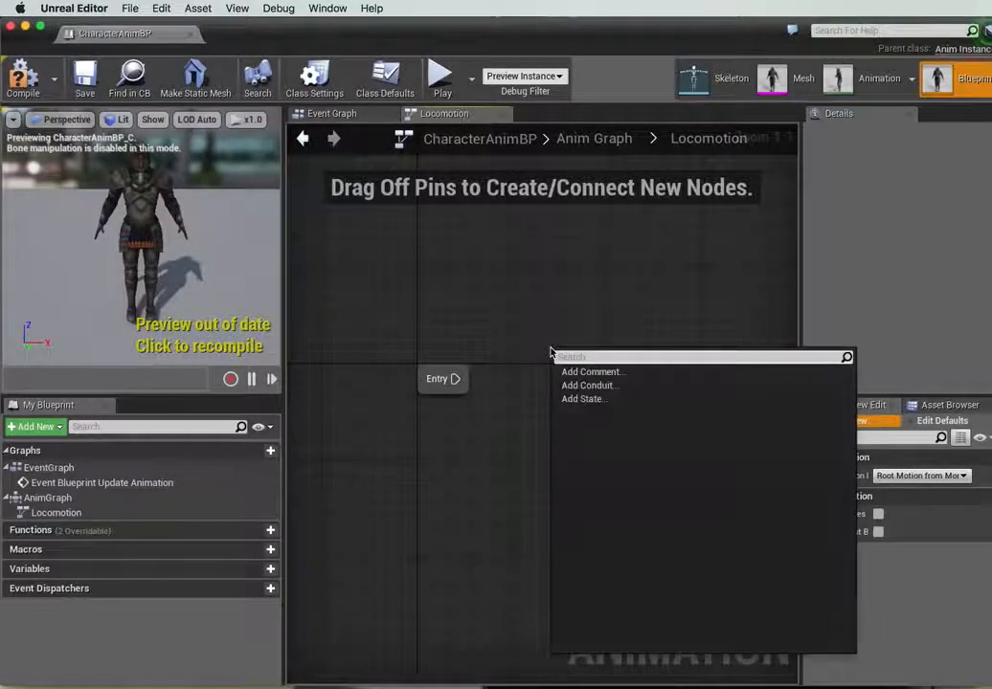
{"action": "left_click", "coordinate": [578, 400]}
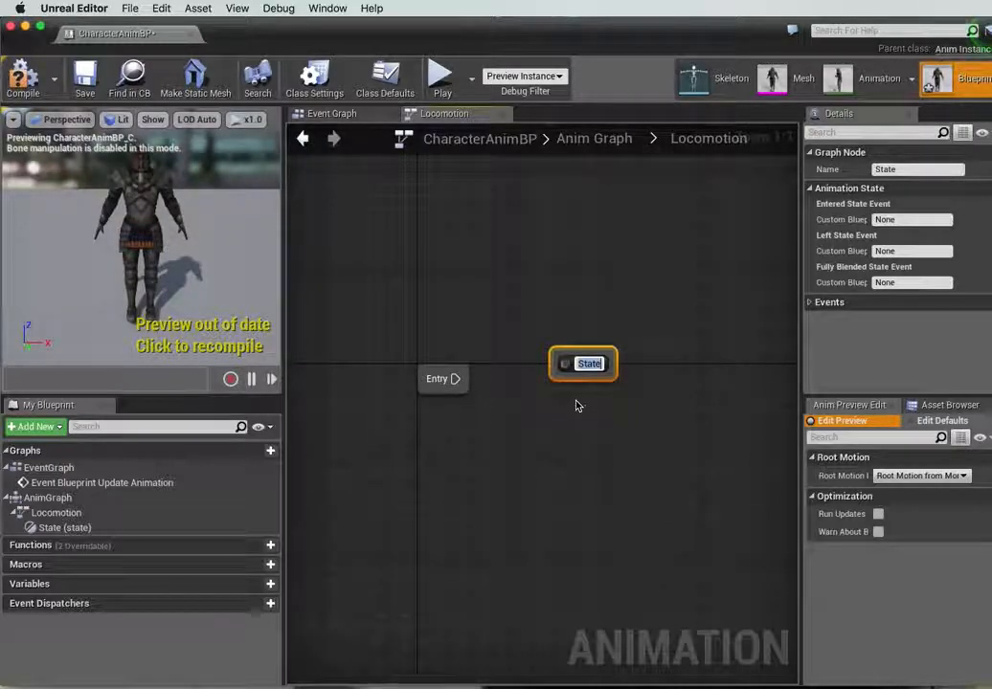
{"action": "type", "text": "idle_walk_run"}
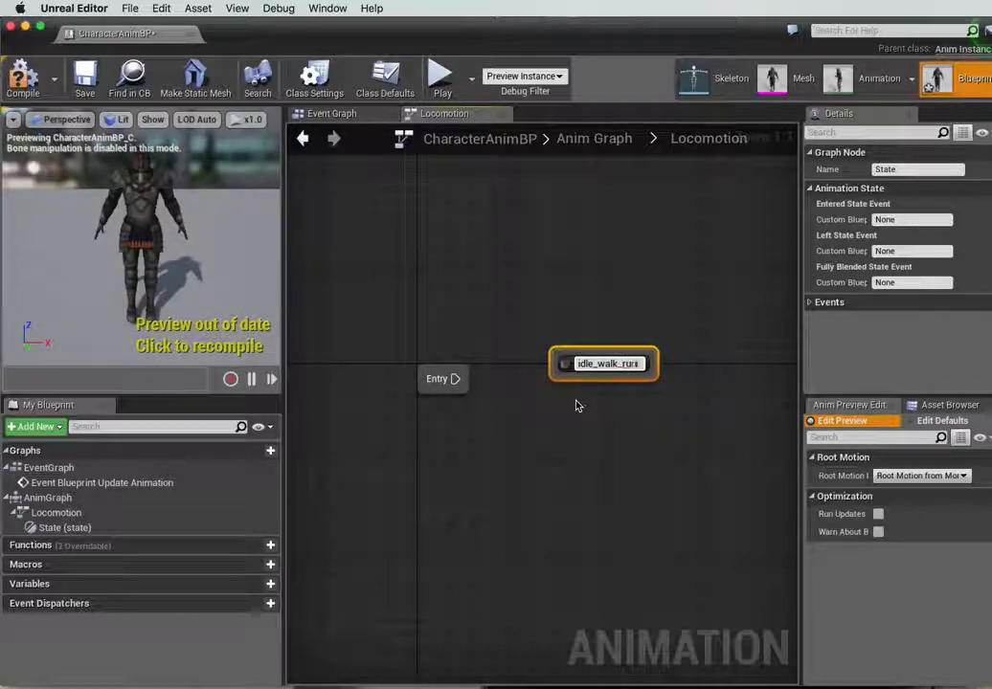
{"action": "key", "text": "Return"}
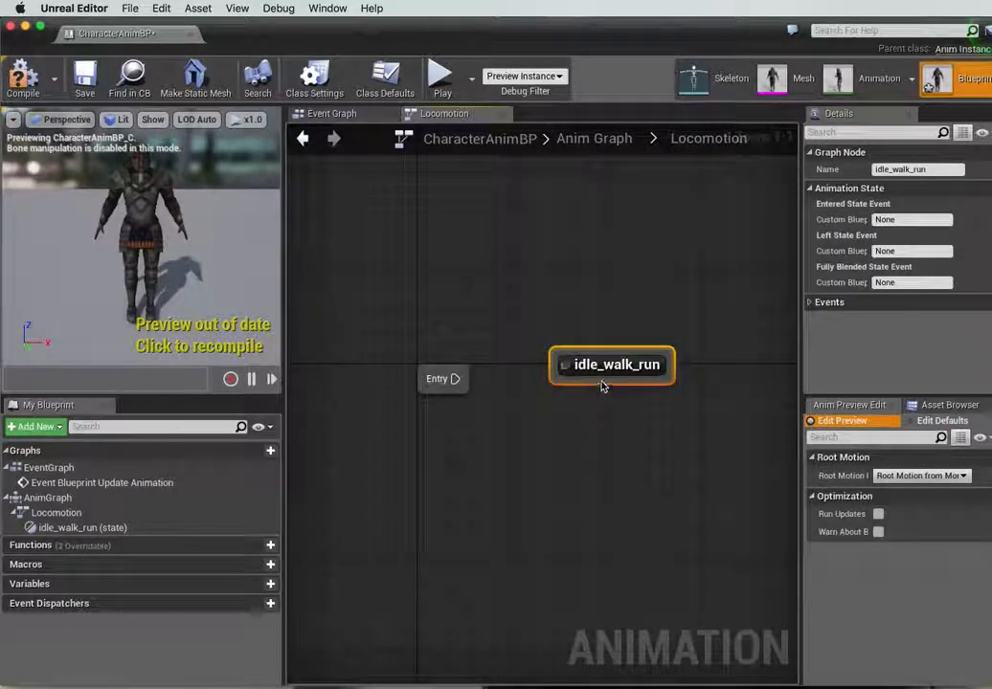
Move the idle_walk_run state above and right of Entry, and connect Entry to it.
{"action": "left_click_drag", "start_coordinate": [597, 361], "coordinate": [582, 308]}
{"action": "left_click_drag", "start_coordinate": [461, 384], "coordinate": [555, 314]}
{"action": "left_click", "coordinate": [523, 328]}
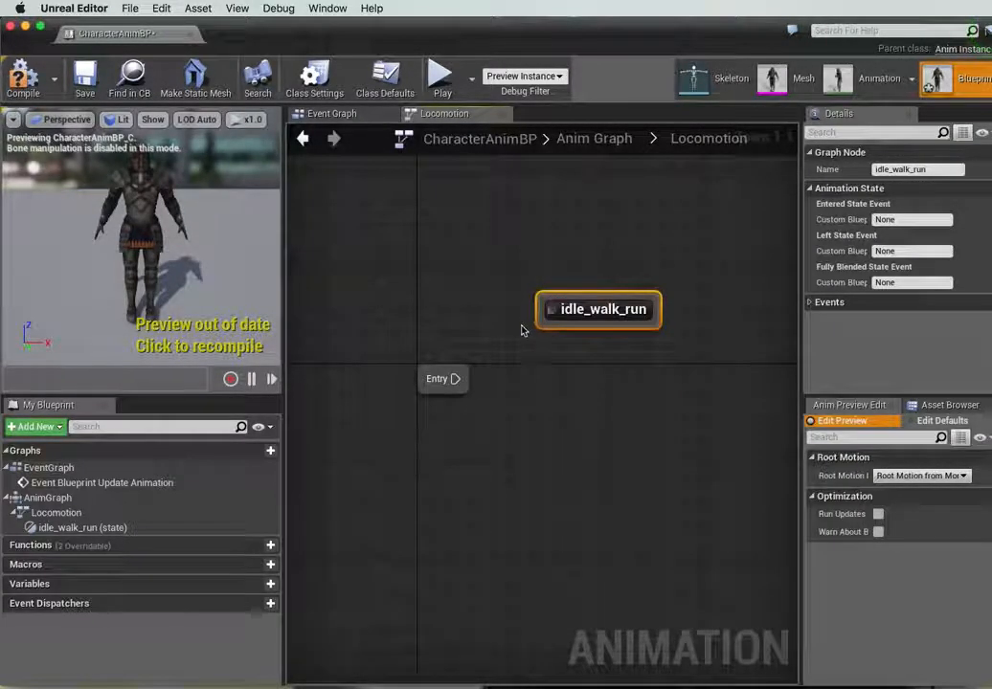
{"action": "left_click_drag", "start_coordinate": [455, 380], "coordinate": [547, 312]}
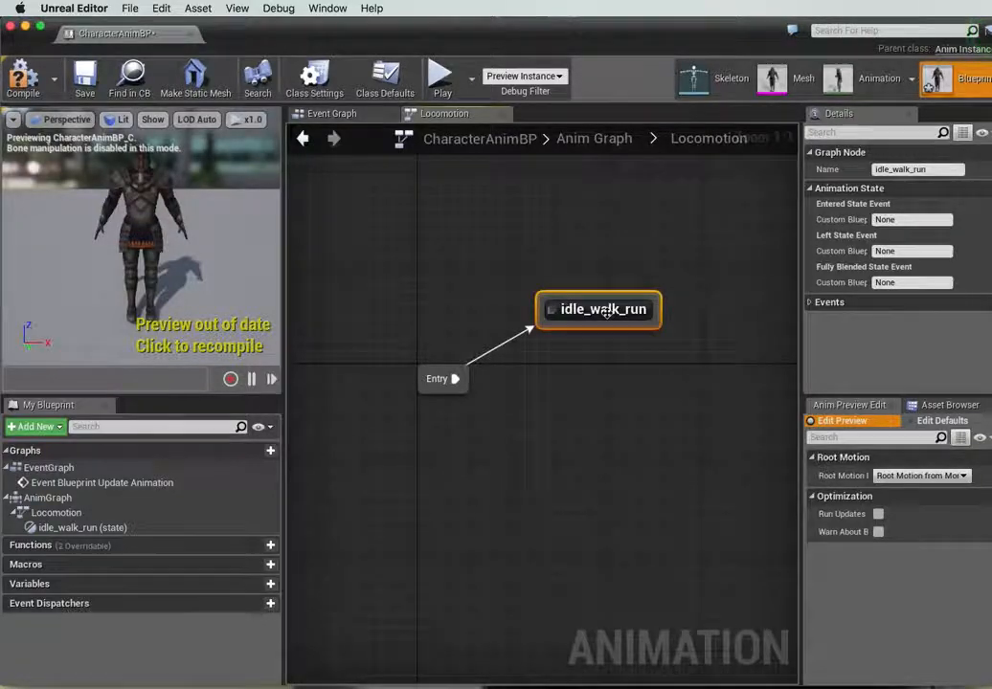
Inside the idle_walk_run state, place the idle_walk_run blend space, wire it to the Final Animation Pose and compile the blueprint.
{"action": "double_click", "coordinate": [605, 310]}
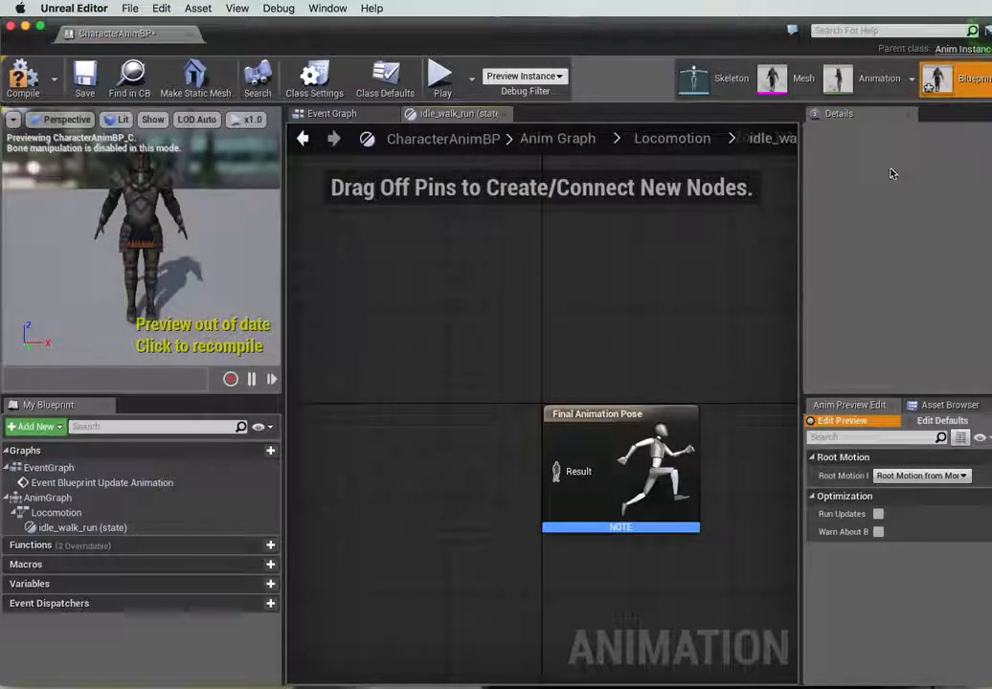
{"action": "left_click", "coordinate": [936, 406]}
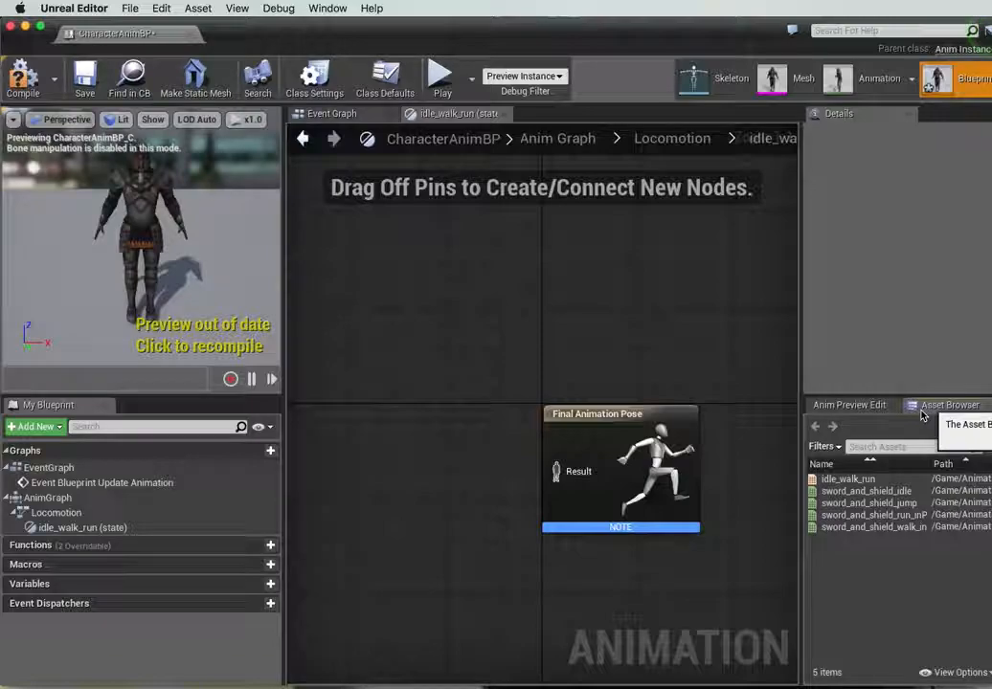
{"action": "left_click_drag", "start_coordinate": [844, 479], "coordinate": [373, 429]}
{"action": "left_click_drag", "start_coordinate": [450, 469], "coordinate": [561, 477]}
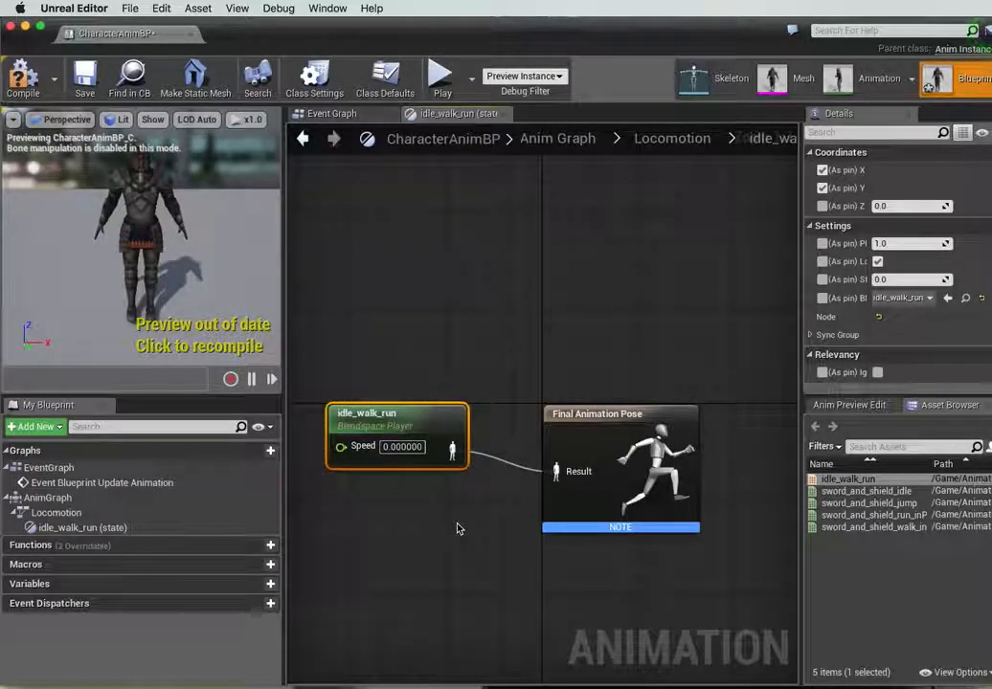
{"action": "scroll", "coordinate": [428, 515], "scroll_direction": "left", "scroll_amount": 2}
{"action": "scroll", "coordinate": [429, 515], "scroll_direction": "down", "scroll_amount": 2}
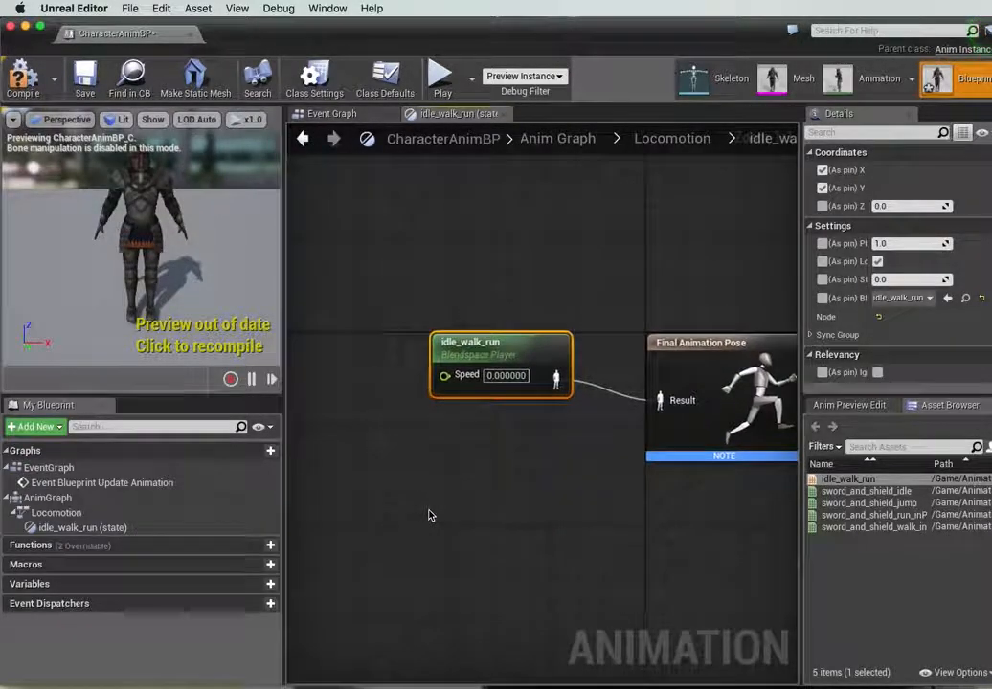
{"action": "scroll", "coordinate": [429, 515], "scroll_direction": "up", "scroll_amount": 1}
{"action": "scroll", "coordinate": [429, 515], "scroll_direction": "right", "scroll_amount": 1}
{"action": "scroll", "coordinate": [429, 515], "scroll_direction": "right", "scroll_amount": 1}
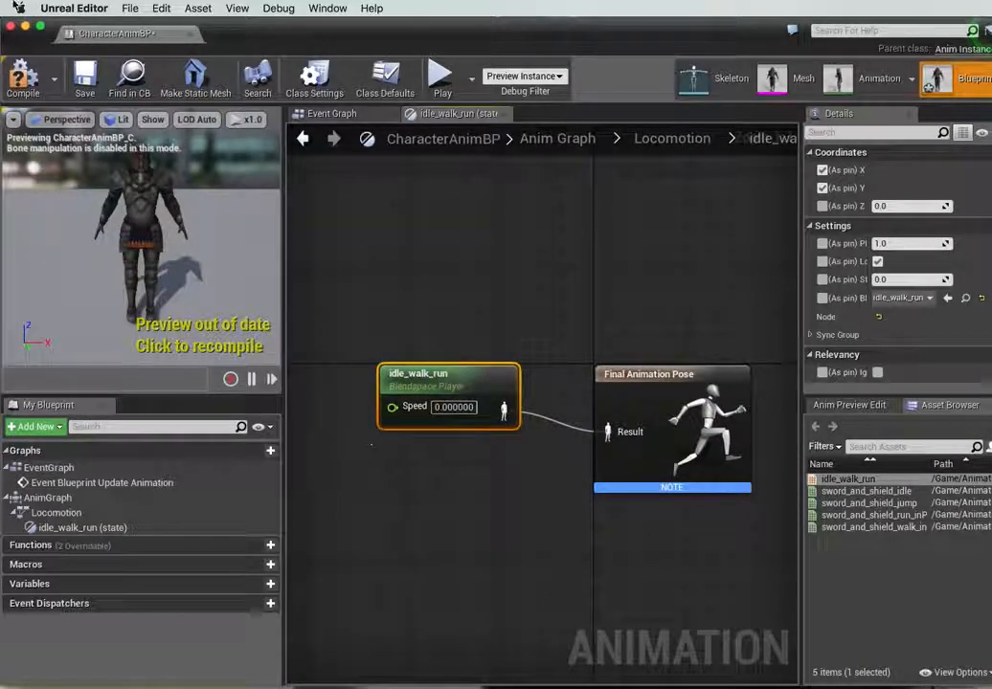
{"action": "left_click", "coordinate": [23, 81]}
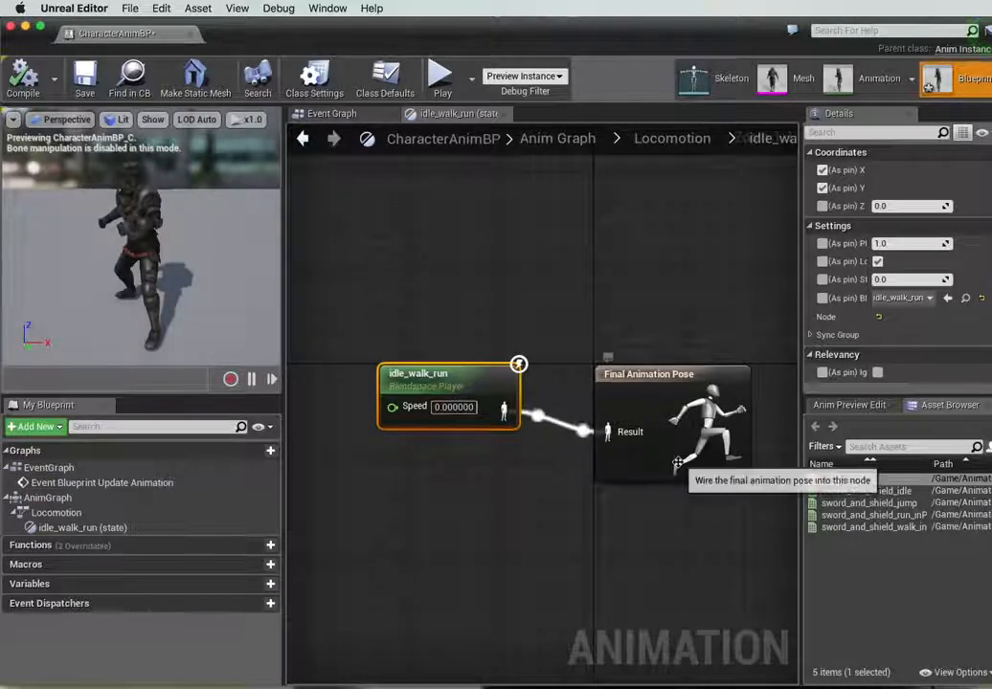
{"action": "left_click", "coordinate": [854, 405]}
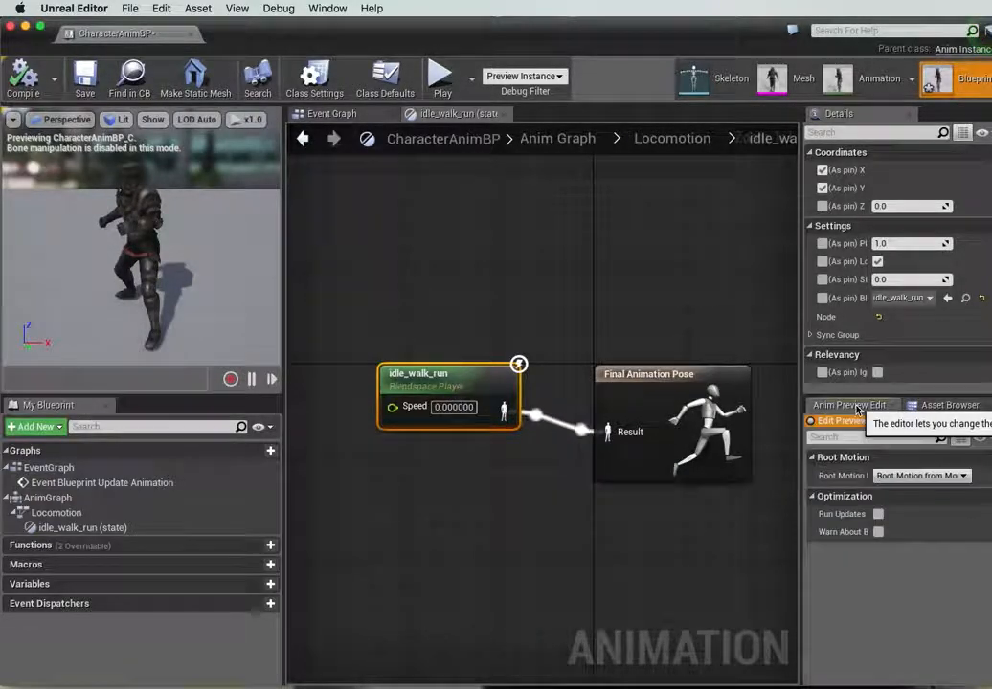
{"action": "left_click", "coordinate": [457, 406]}
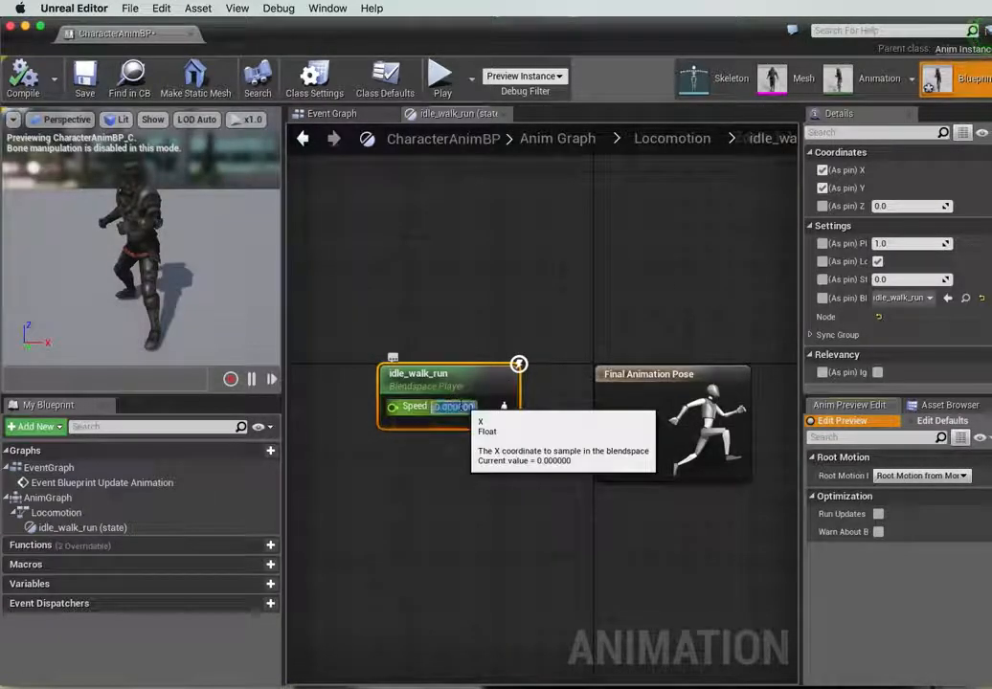
{"action": "type", "text": "80"}
{"action": "key", "text": "Return"}
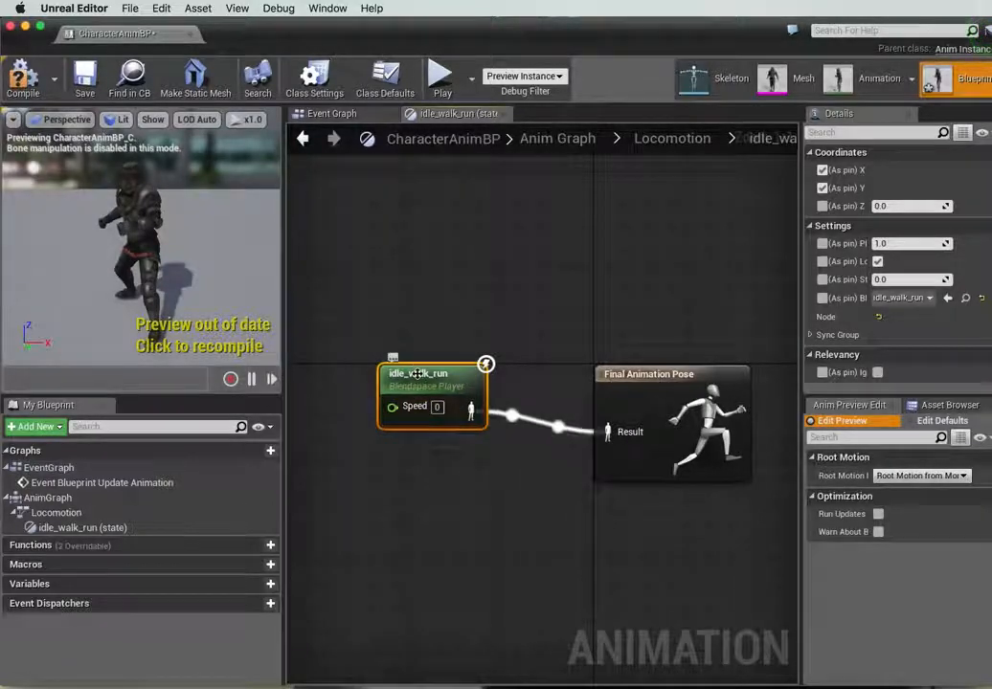
Promote the Speed input of the idle_walk_run blendspace node to a float variable named Speed, and compile the blueprint.
{"action": "left_click_drag", "start_coordinate": [423, 377], "coordinate": [435, 378]}
{"action": "right_click_drag", "start_coordinate": [376, 478], "coordinate": [485, 485]}
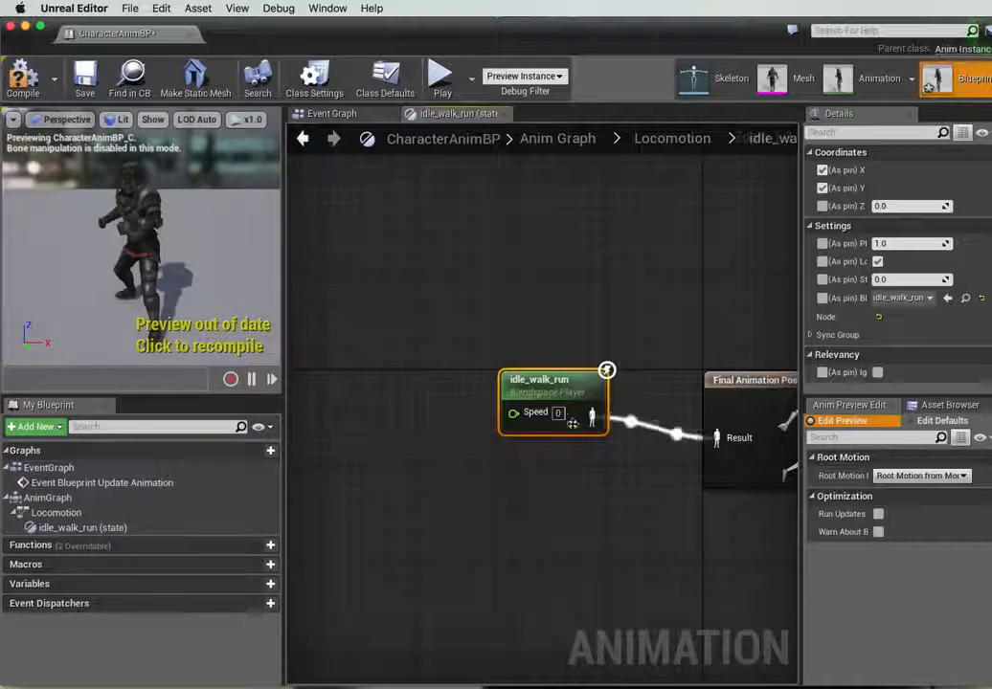
{"action": "left_click_drag", "start_coordinate": [513, 412], "coordinate": [380, 411]}
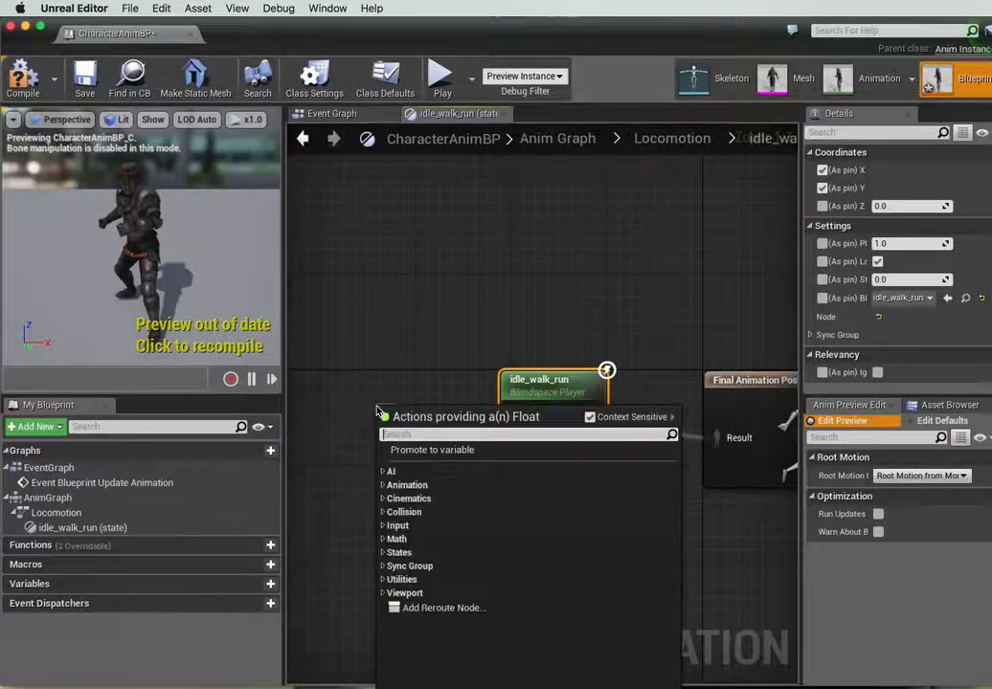
{"action": "left_click", "coordinate": [408, 454]}
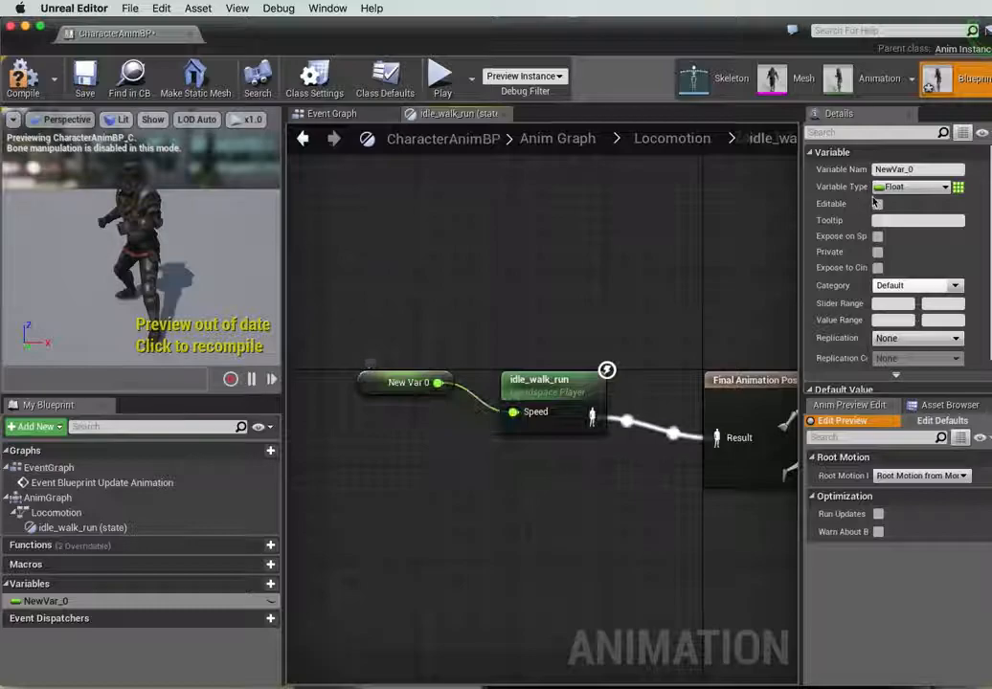
{"action": "left_click", "coordinate": [927, 169]}
{"action": "type", "text": "Speed"}
{"action": "key", "text": "Return"}
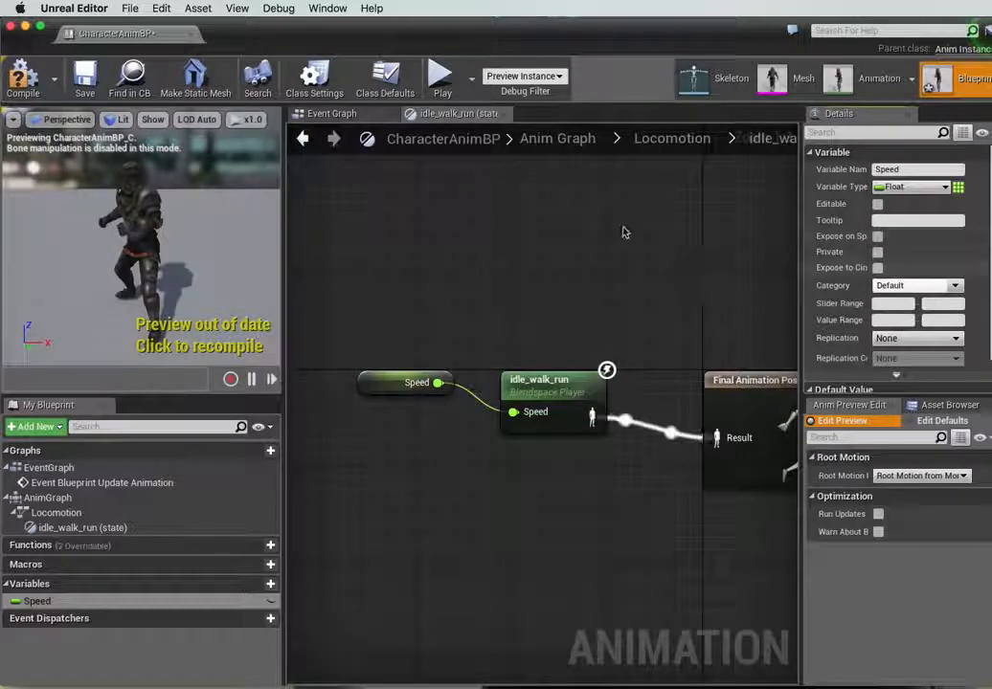
{"action": "left_click", "coordinate": [21, 81]}
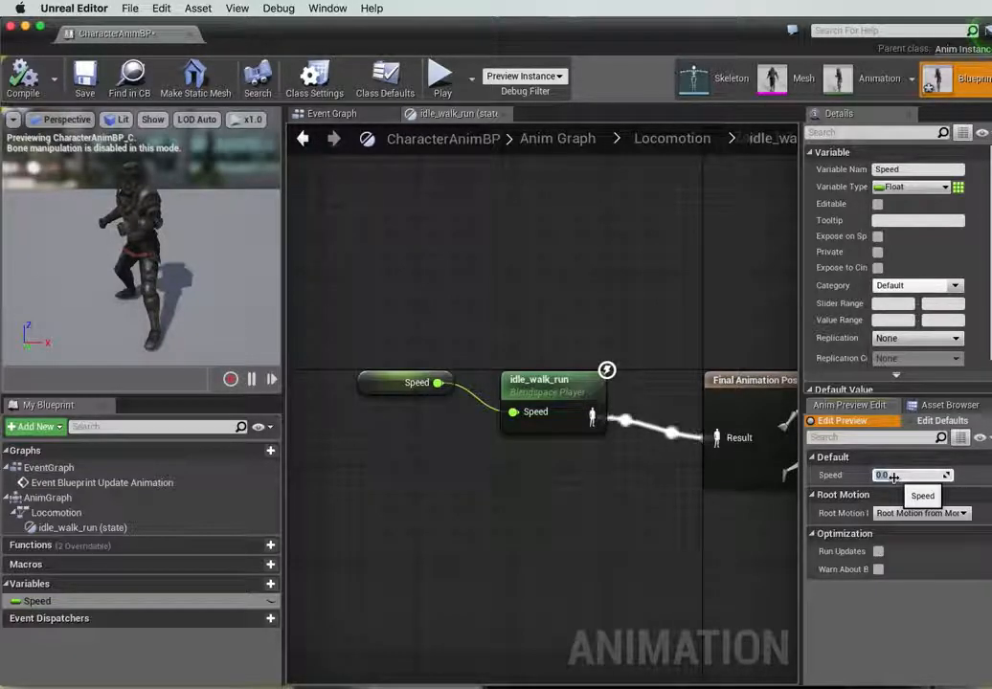
Preview the blend with Speed values of 100 and 300, reset the preview Speed to 0, and save the blueprint.
{"action": "type", "text": "100"}
{"action": "key", "text": "Return"}
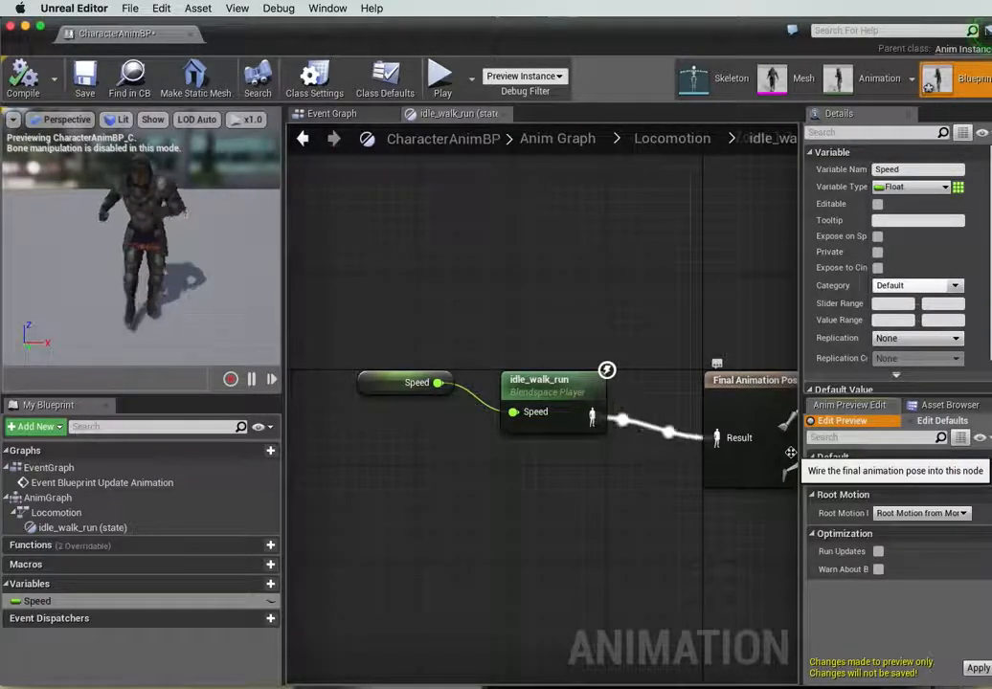
{"action": "type", "text": "300"}
{"action": "key", "text": "Return"}
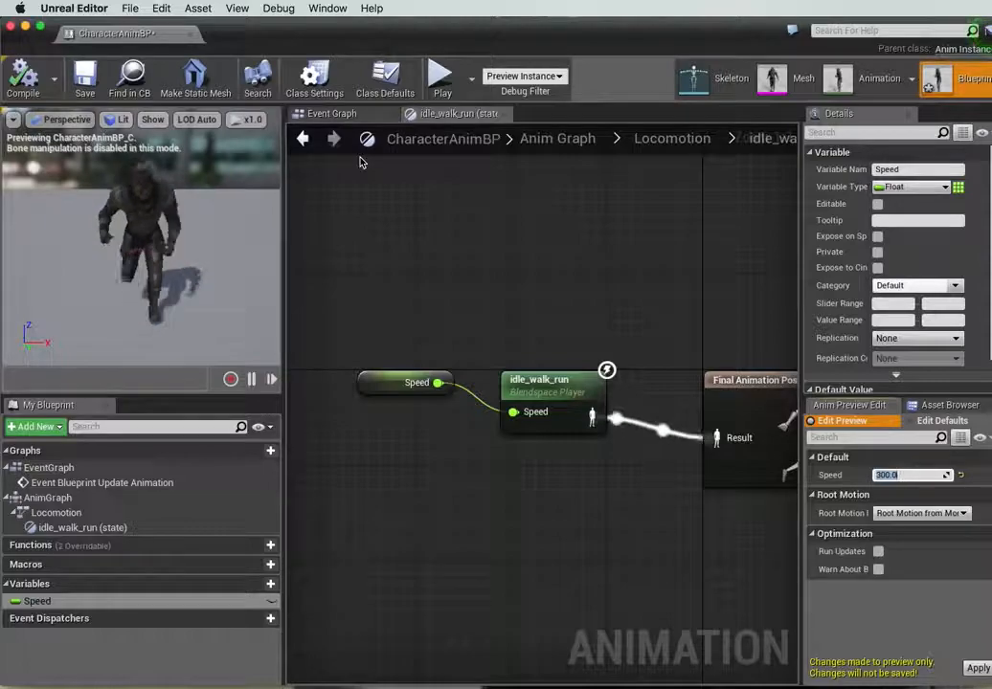
{"action": "type", "text": "0"}
{"action": "key", "text": "Return"}
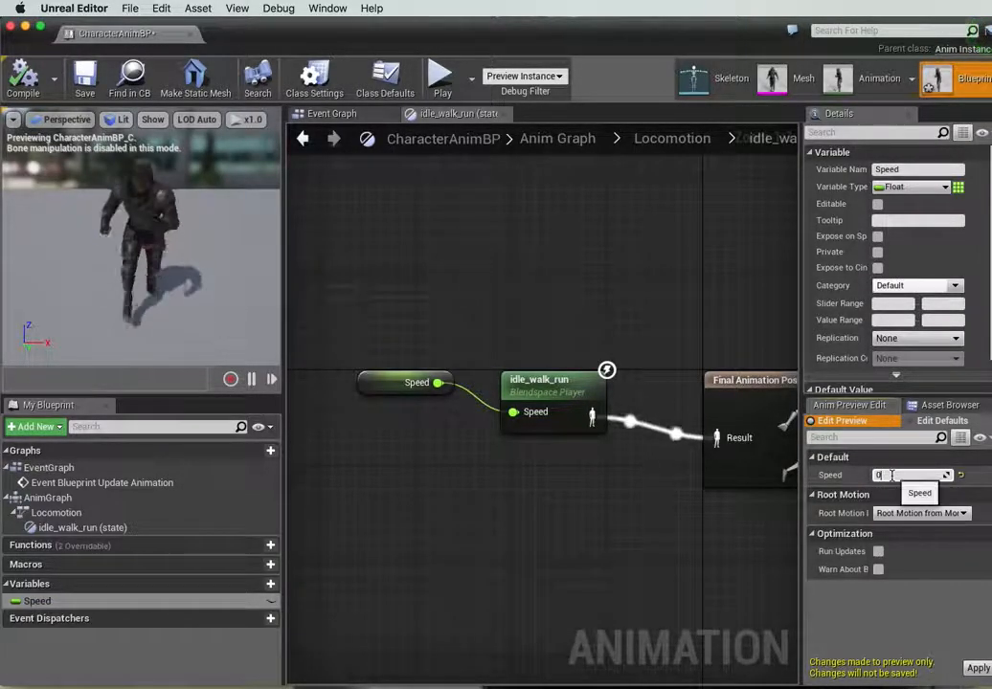
{"action": "left_click", "coordinate": [94, 81]}
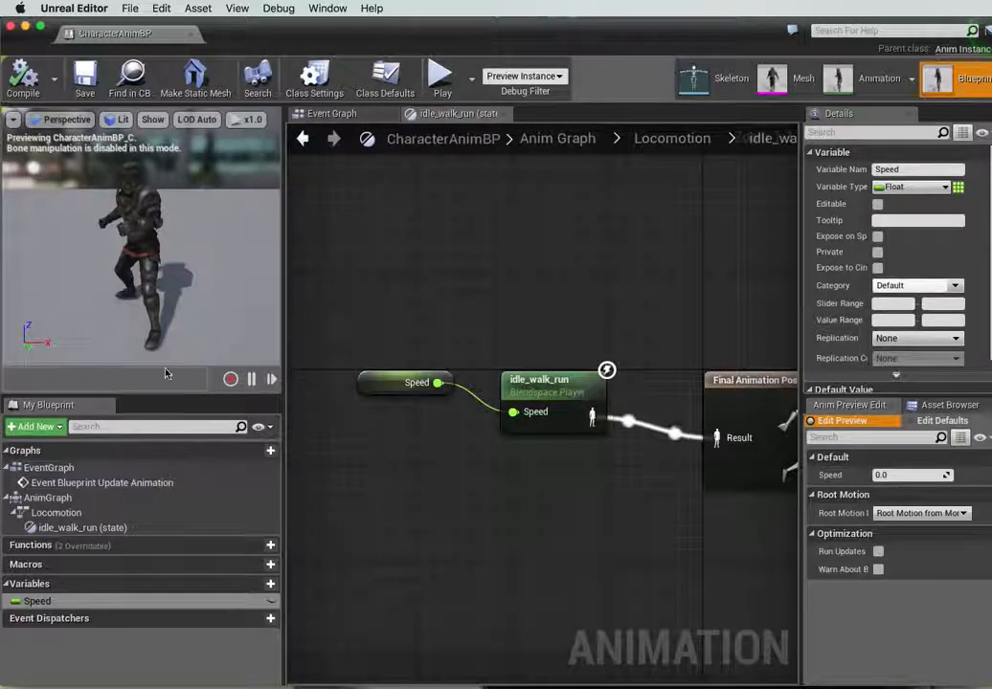
In the Locomotion state machine, add a state named jump with a transition from idle_walk_run.
{"action": "double_click", "coordinate": [56, 513]}
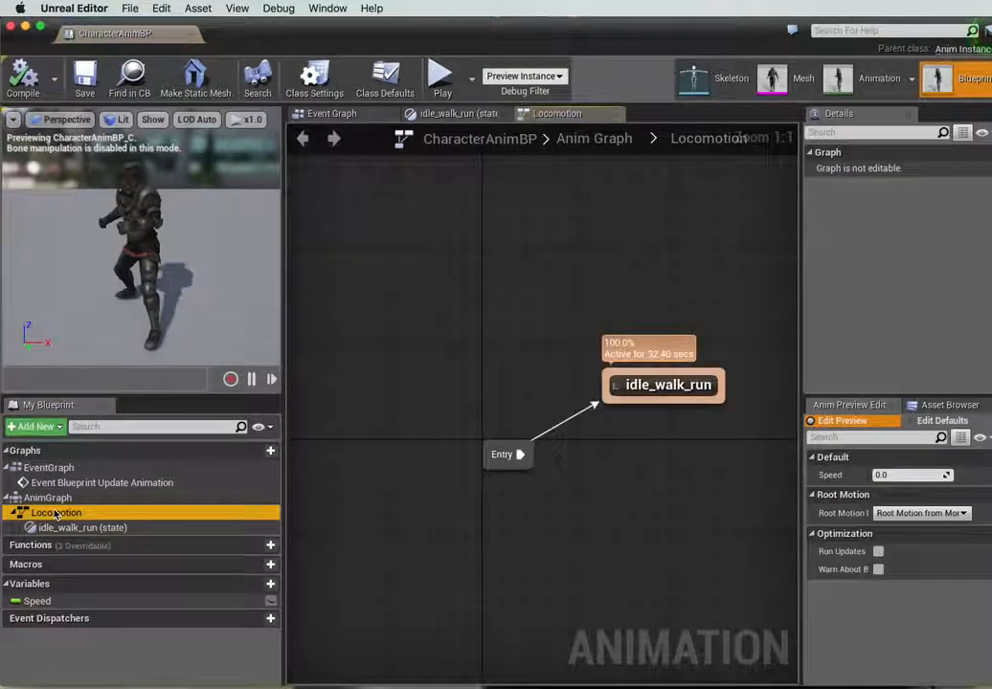
{"action": "mouse_move", "coordinate": [655, 430]}
{"action": "right_mouse_down"}
{"action": "mouse_move", "coordinate": [571, 442]}
{"action": "mouse_move", "coordinate": [638, 439]}
{"action": "right_mouse_up"}
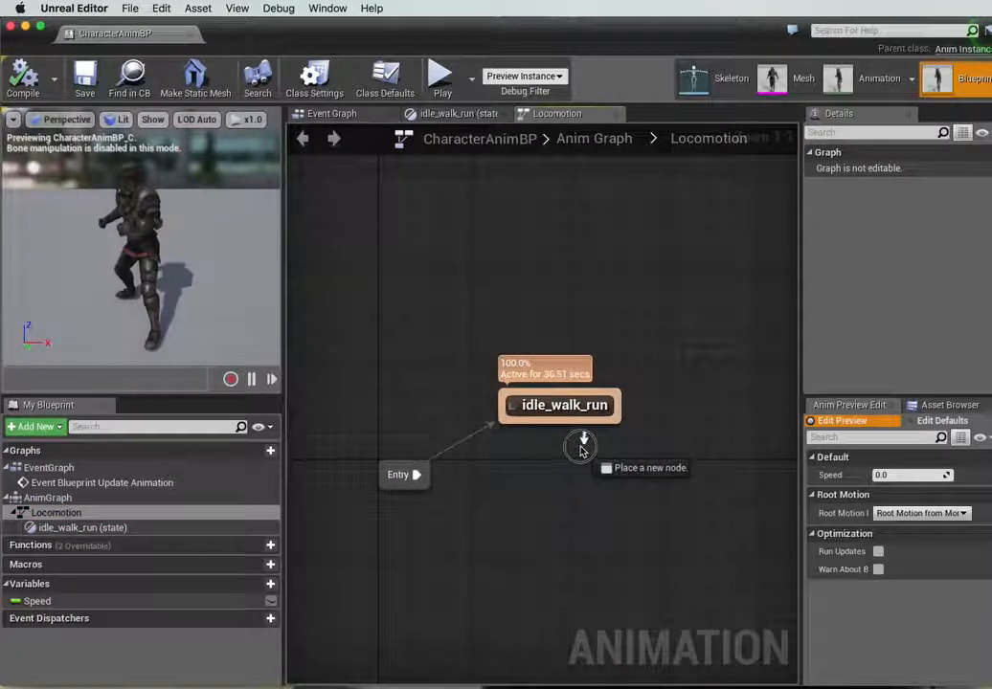
{"action": "left_click_drag", "start_coordinate": [742, 443], "coordinate": [738, 441]}
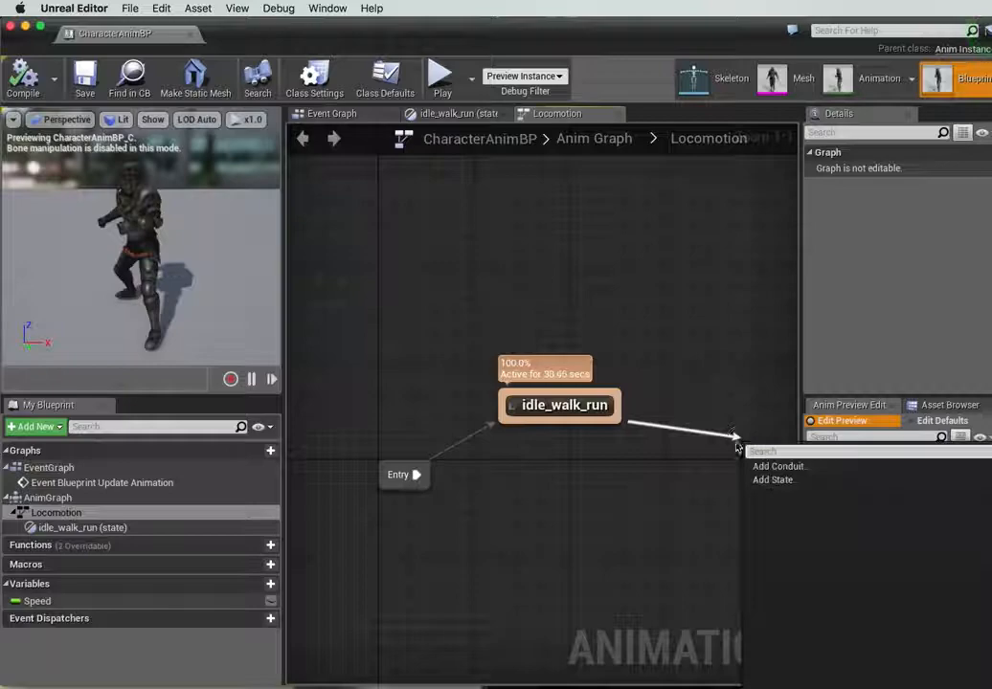
{"action": "left_click", "coordinate": [774, 480]}
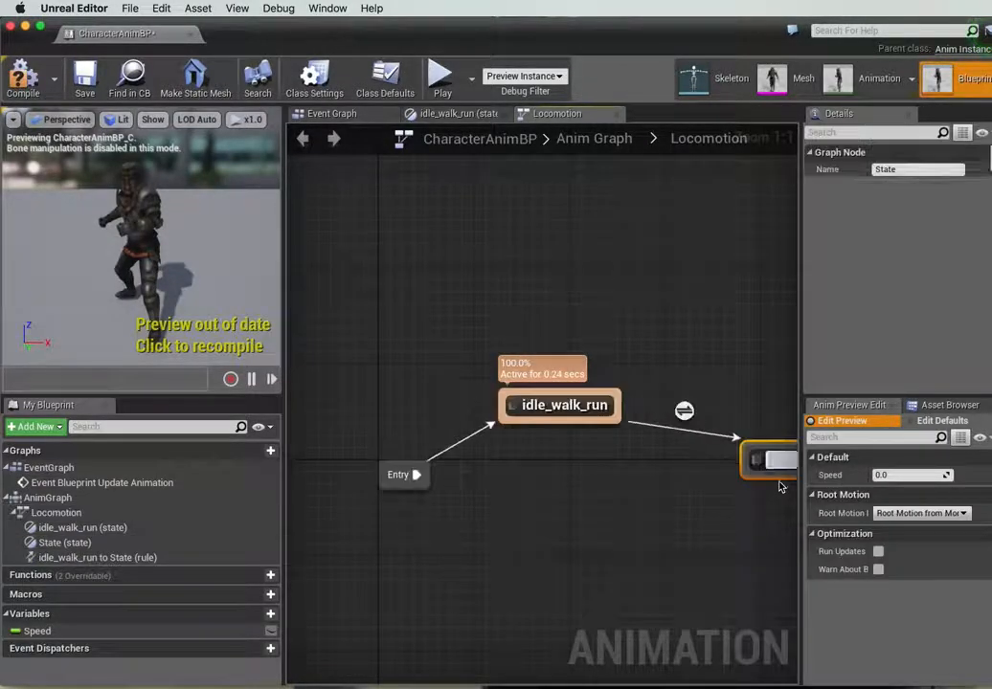
{"action": "type", "text": "jump"}
{"action": "key", "text": "Return"}
Add a return transition from jump to idle_walk_run, and move the idle_walk_run state down roughly level with Entry and jump.
{"action": "left_click_drag", "start_coordinate": [779, 444], "coordinate": [483, 407]}
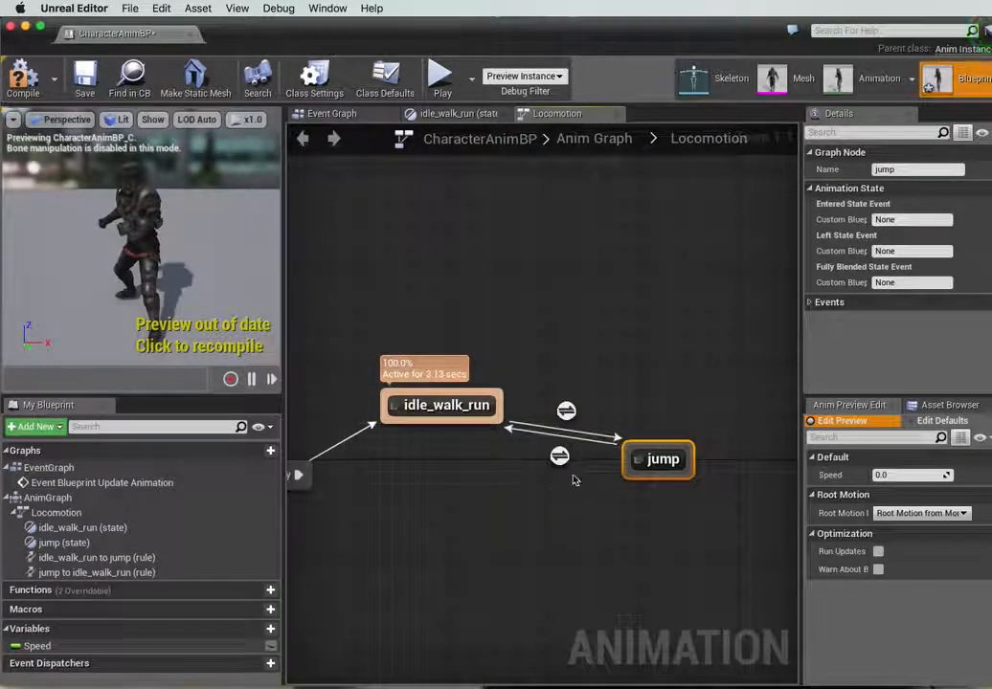
{"action": "left_click_drag", "start_coordinate": [481, 421], "coordinate": [452, 479]}
{"action": "left_click", "coordinate": [441, 402]}
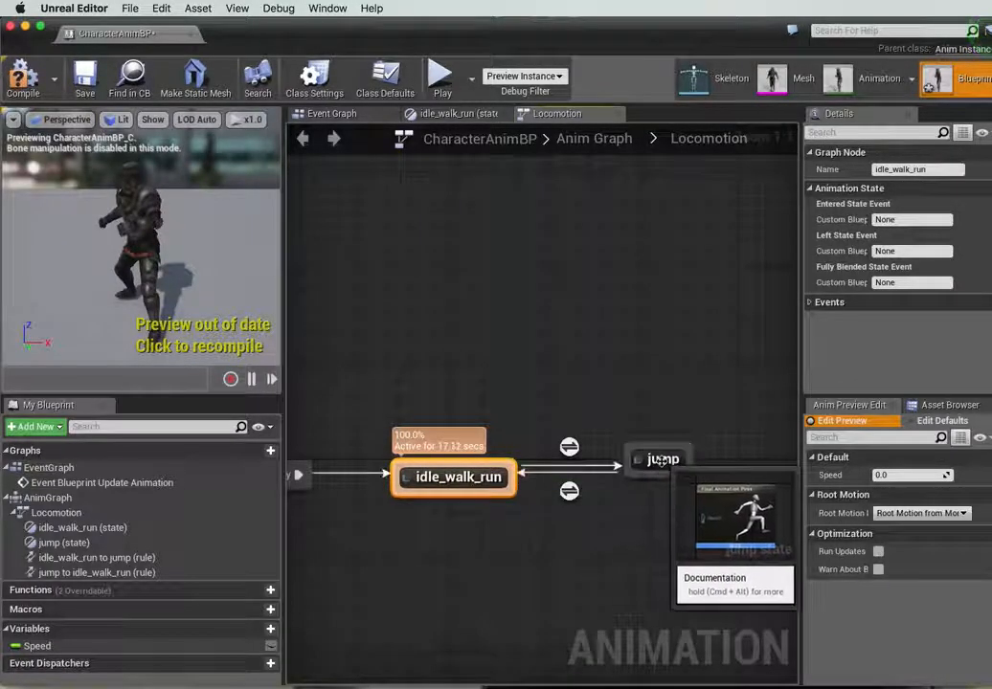
Inside the jump state, place the sword_and_shield_jump animation and wire it to the Result of the Final Animation Pose.
{"action": "double_click", "coordinate": [661, 461]}
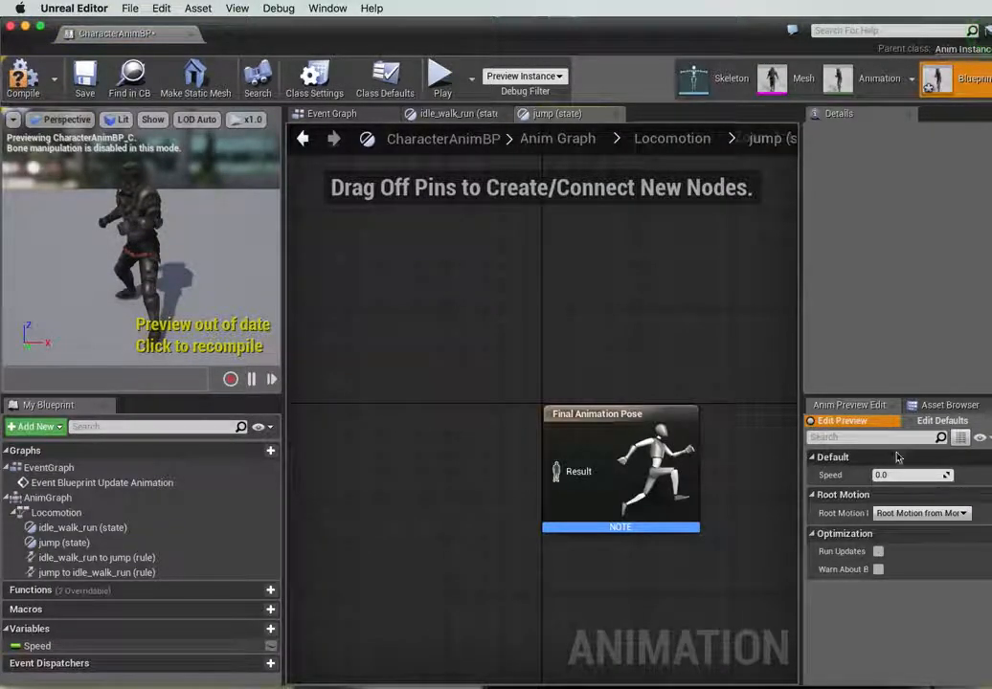
{"action": "left_click", "coordinate": [949, 405]}
{"action": "left_click_drag", "start_coordinate": [883, 508], "coordinate": [332, 420]}
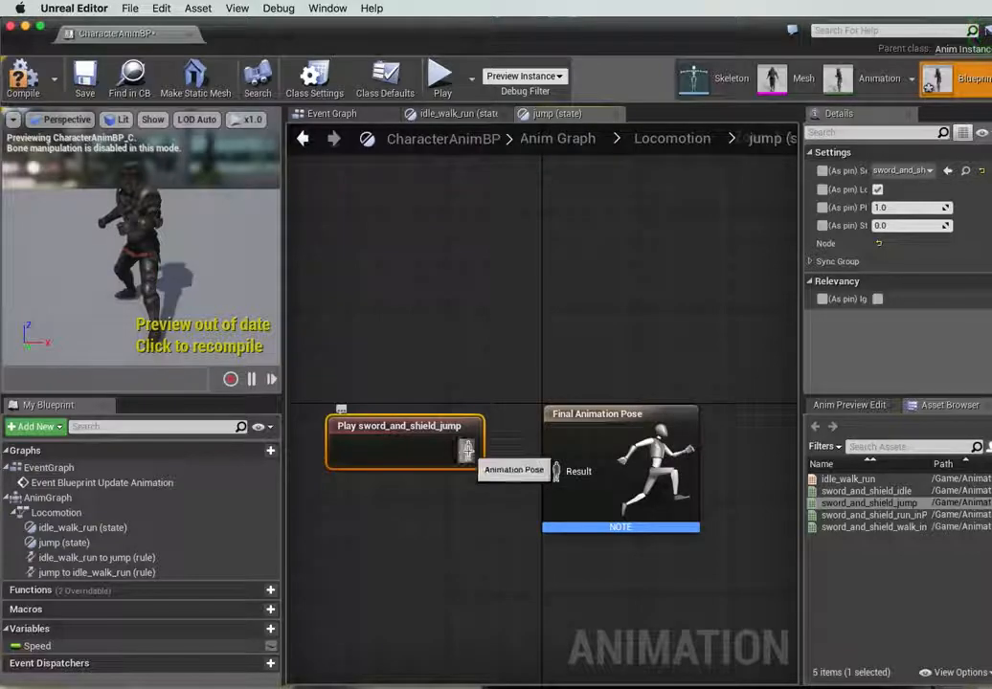
{"action": "left_click_drag", "start_coordinate": [466, 450], "coordinate": [556, 471]}
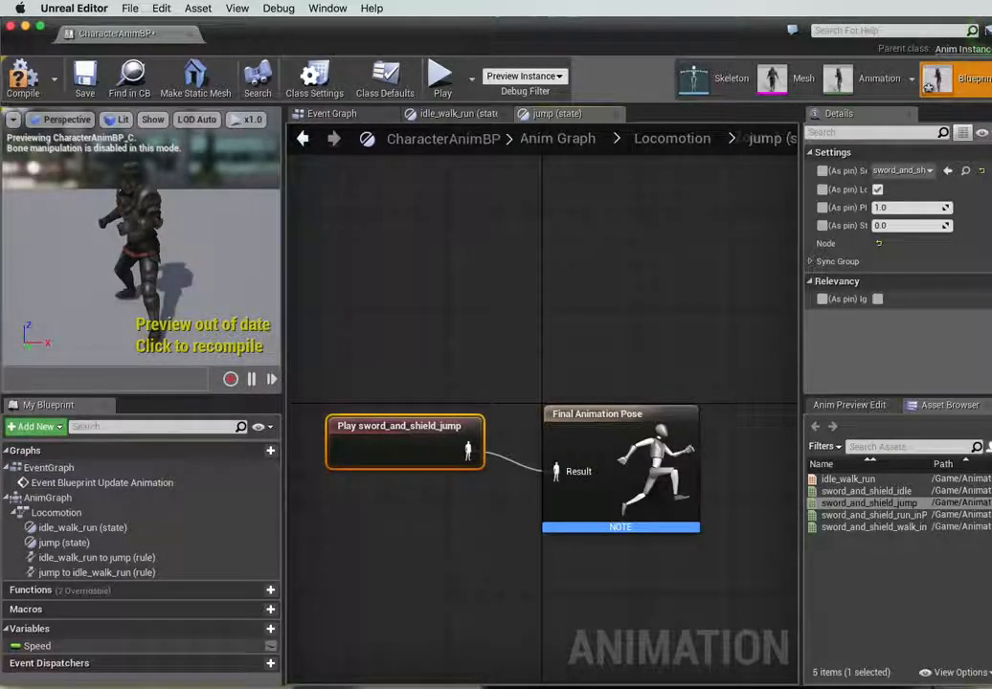
In Locomotion's idle_walk_run to jump transition rule, promote the Can Enter Transition input to a boolean variable.
{"action": "left_click", "coordinate": [53, 514]}
{"action": "double_click", "coordinate": [53, 514]}
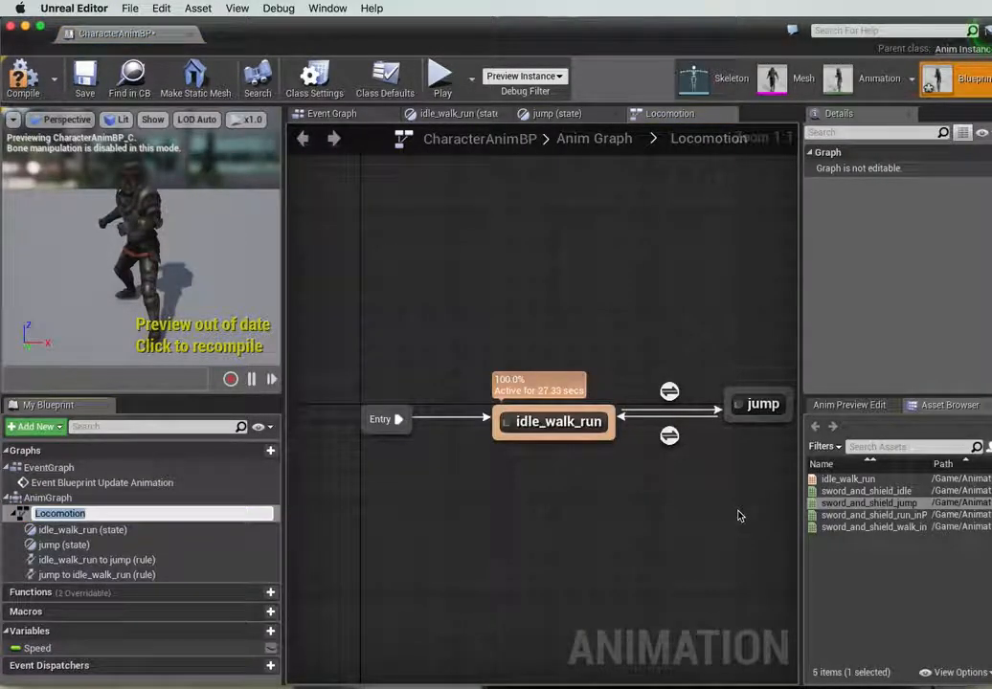
{"action": "left_click", "coordinate": [670, 393]}
{"action": "double_click", "coordinate": [669, 394]}
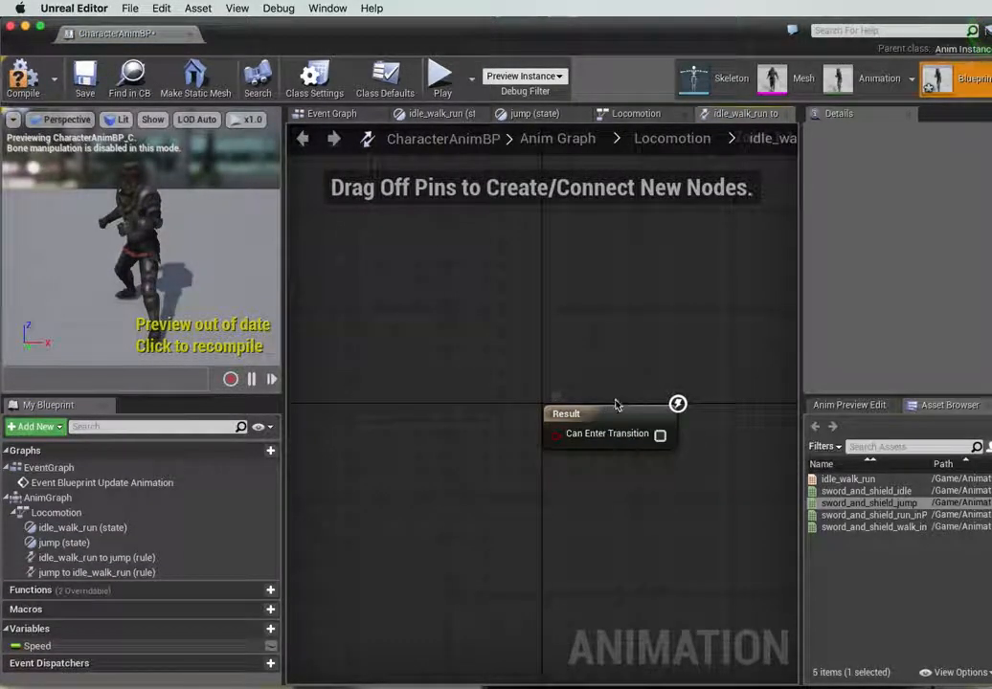
{"action": "left_click_drag", "start_coordinate": [555, 439], "coordinate": [421, 429]}
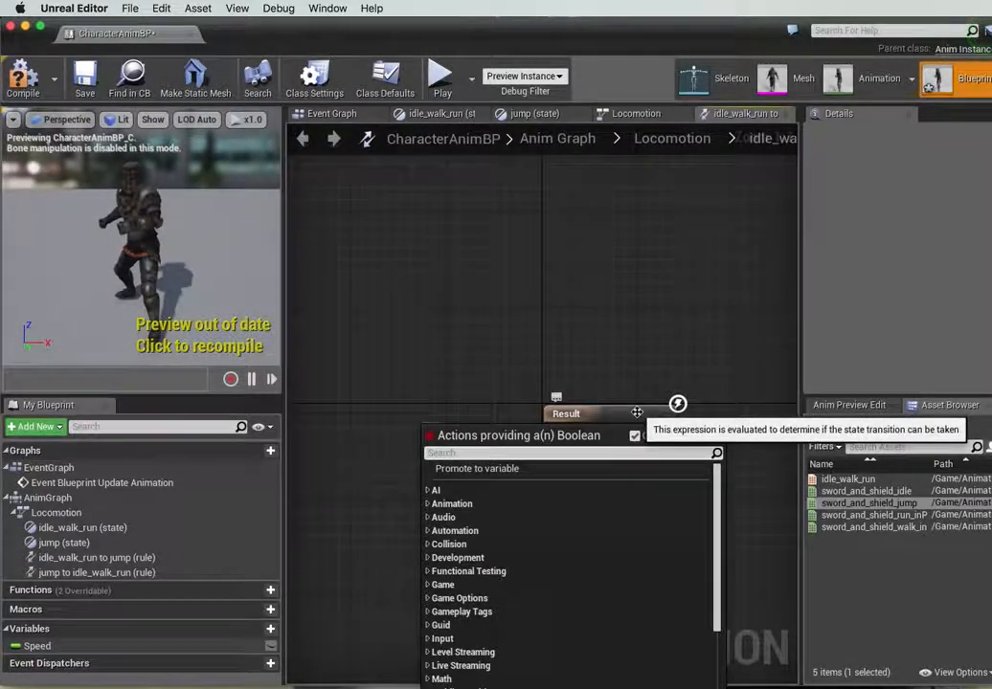
{"action": "left_click", "coordinate": [488, 409]}
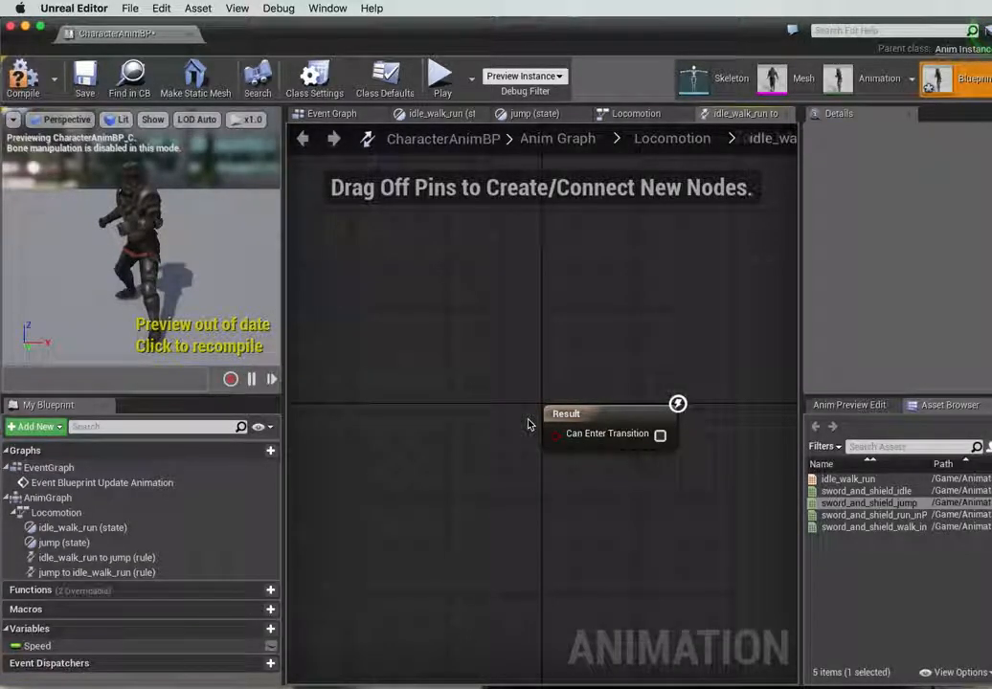
{"action": "left_click_drag", "start_coordinate": [555, 434], "coordinate": [442, 436]}
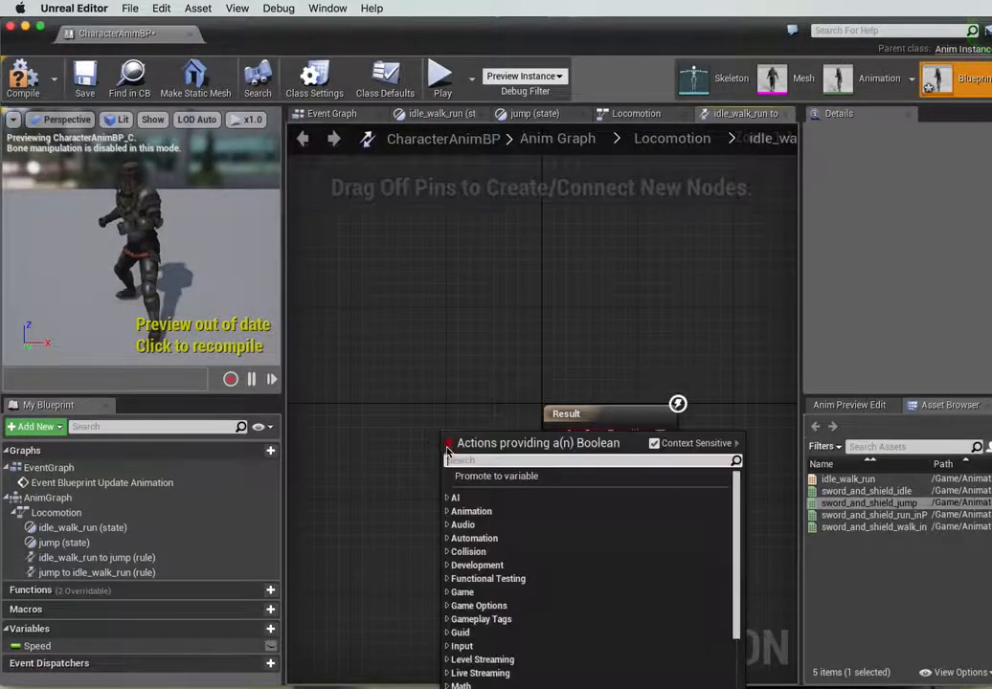
{"action": "left_click", "coordinate": [462, 475]}
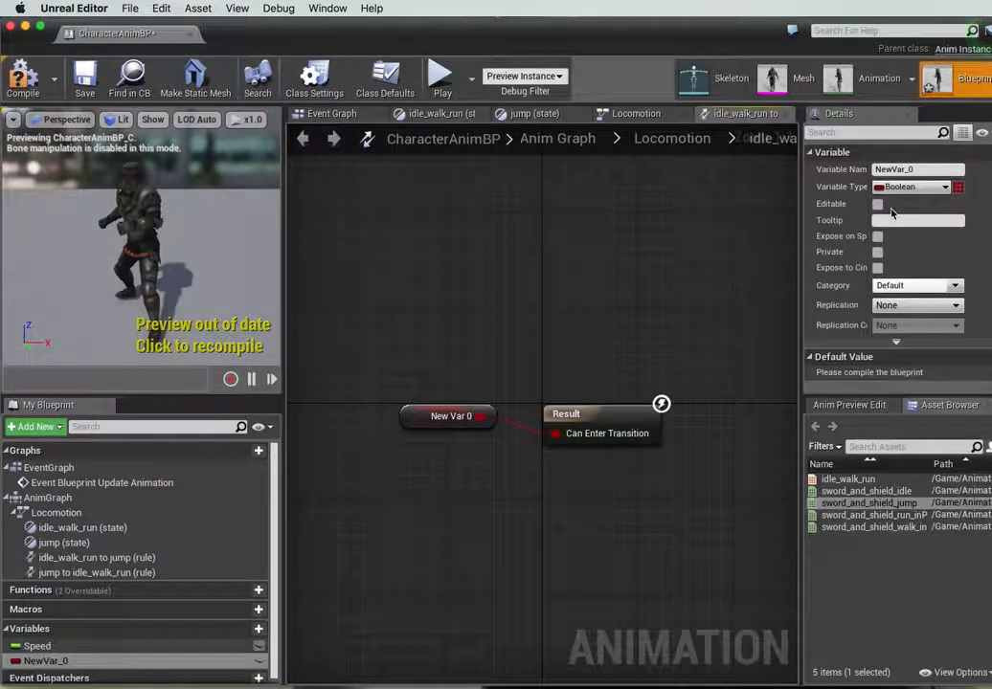
Name the new boolean variable isInAir.
{"action": "left_click", "coordinate": [918, 168]}
{"action": "key", "text": "BackSpace"}
{"action": "type", "text": "isIn"}
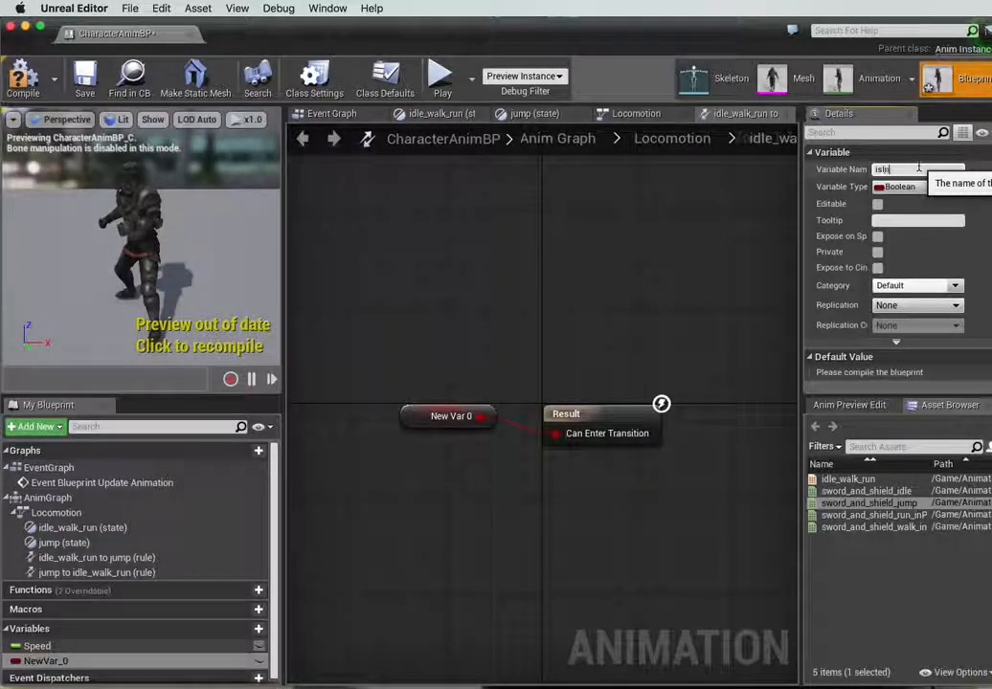
{"action": "type", "text": "Air"}
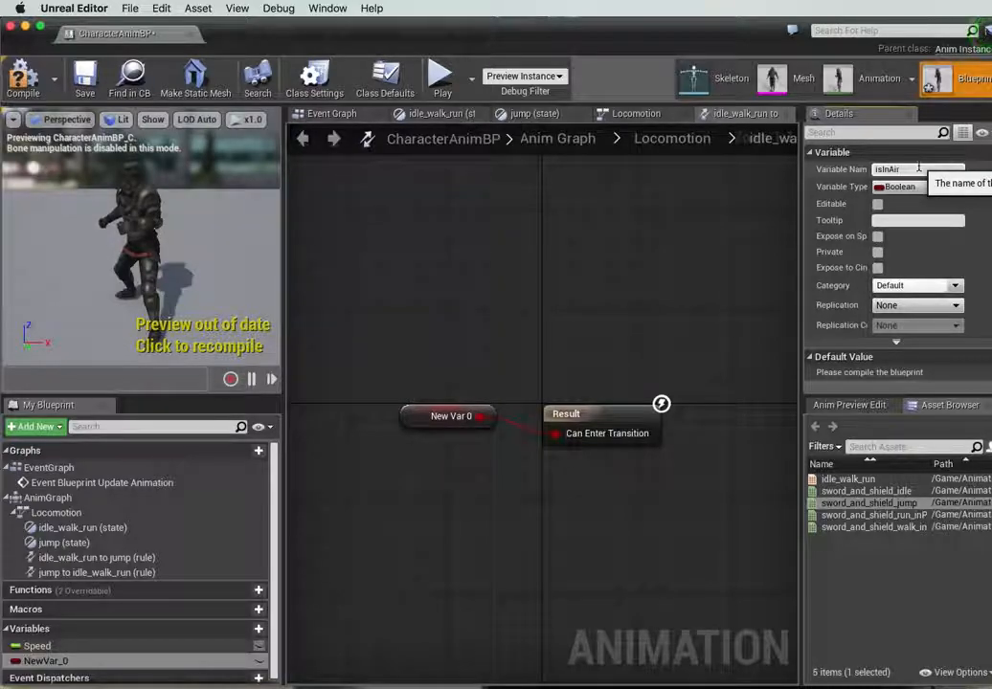
{"action": "key", "text": "Return"}
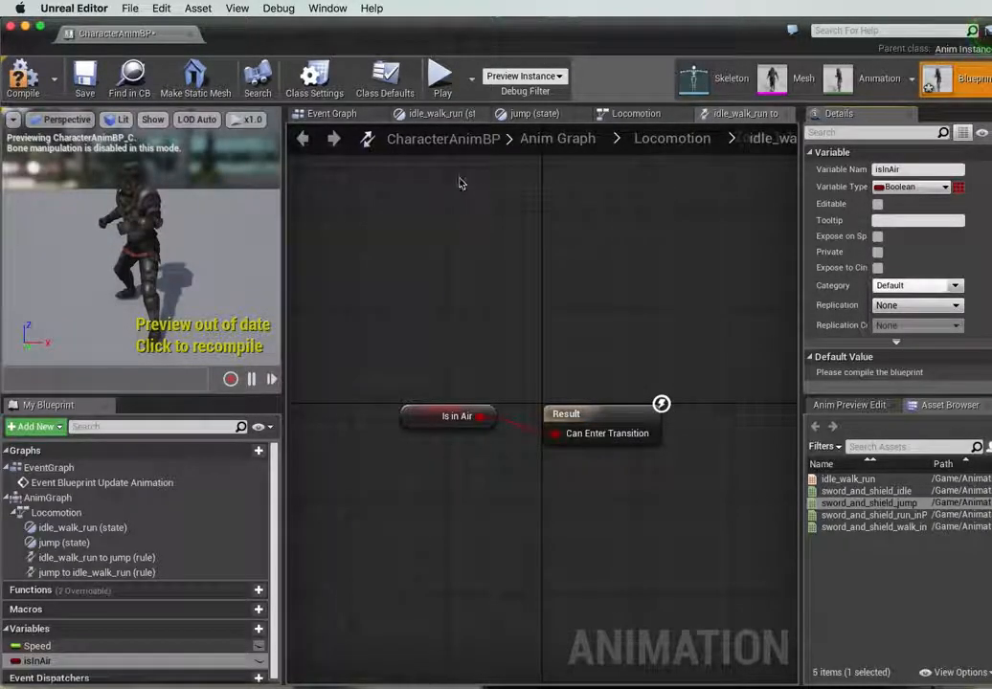
Test the jump transition in Locomotion by switching isInAir's default value on and back off and compiling the blueprint.
{"action": "left_click", "coordinate": [612, 119]}
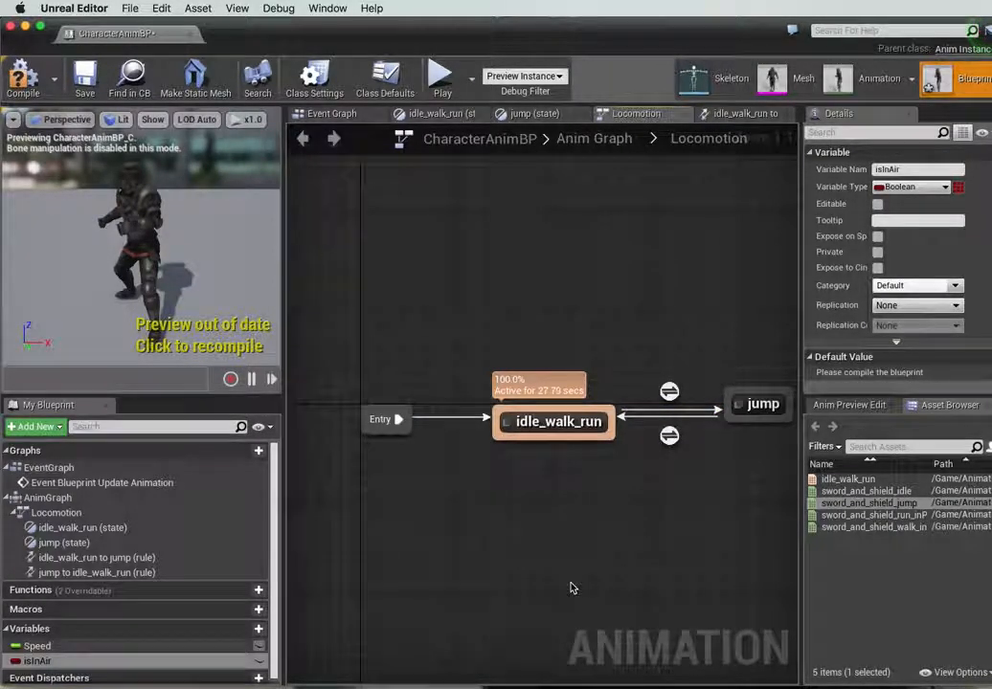
{"action": "double_click", "coordinate": [149, 659]}
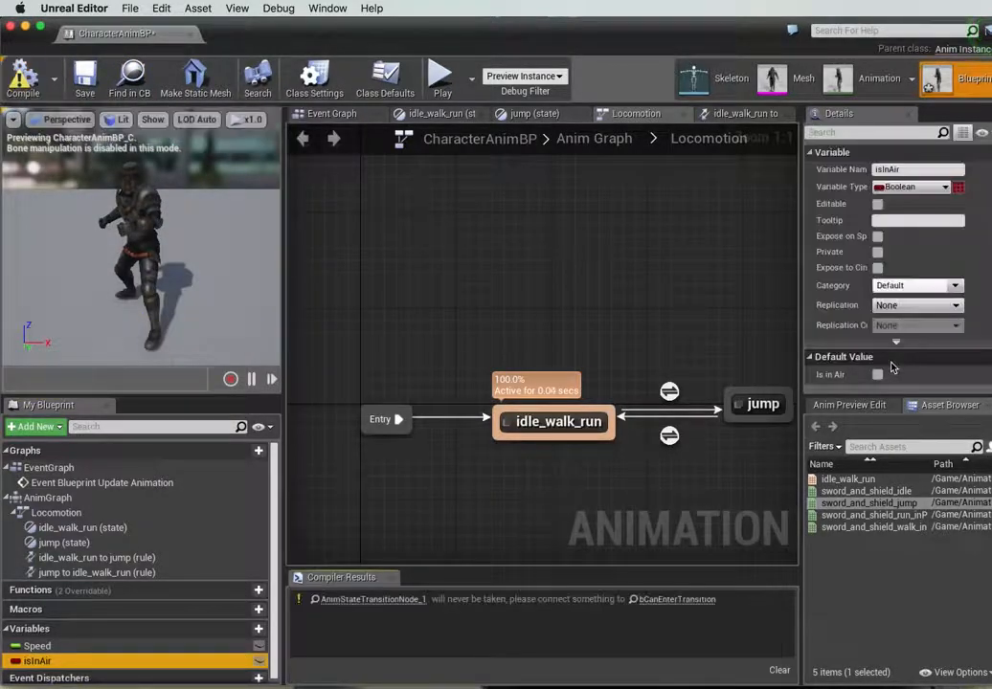
{"action": "left_click", "coordinate": [876, 376]}
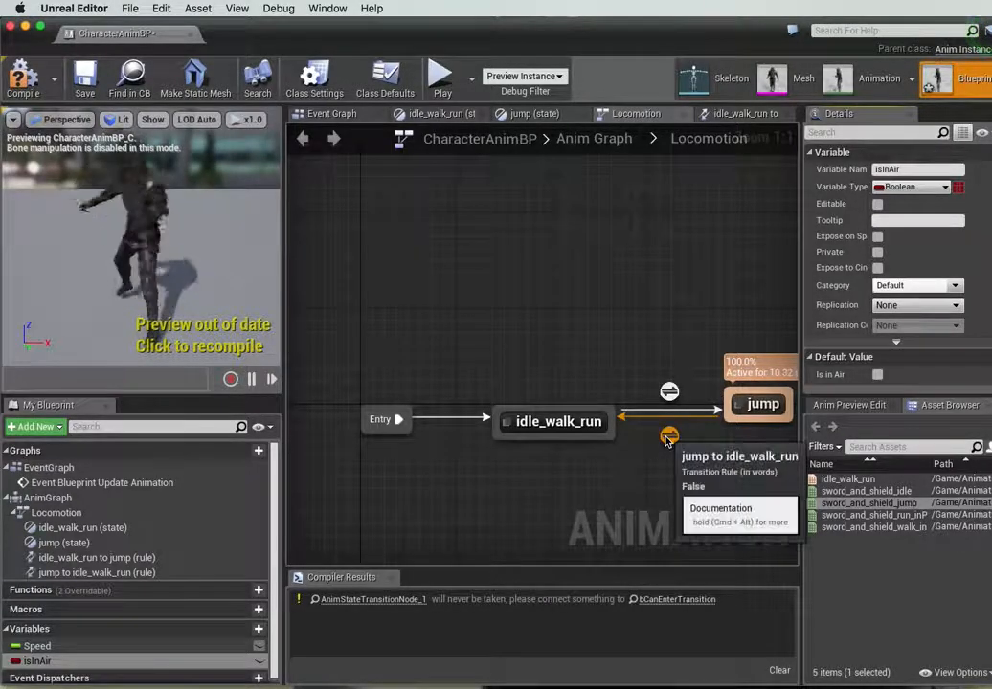
{"action": "left_click", "coordinate": [25, 78]}
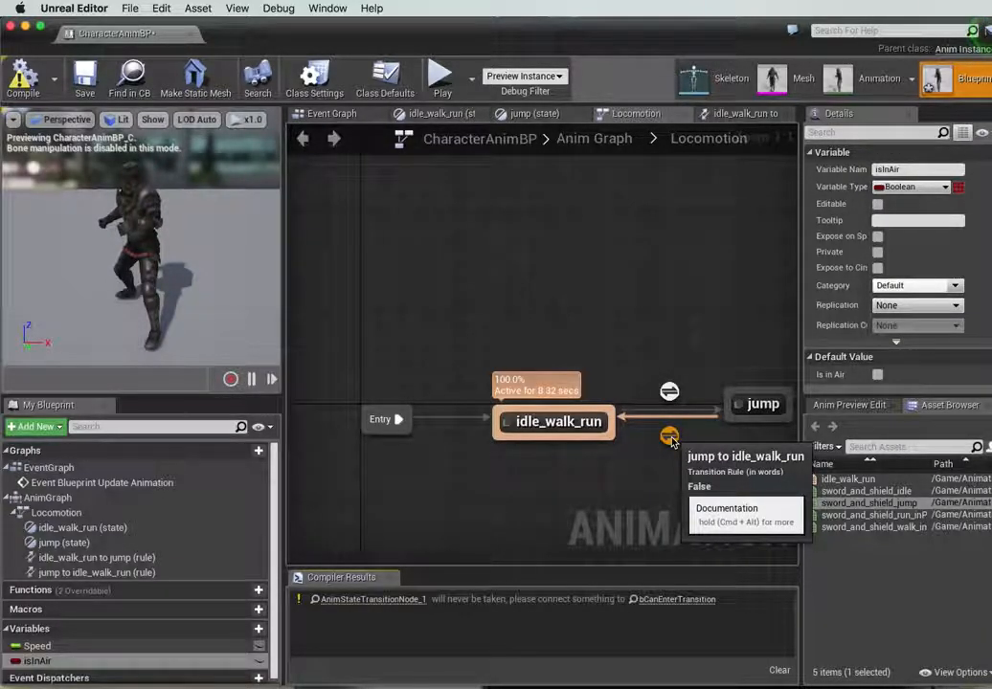
In the jump to idle_walk_run transition rule, add a Time Remaining (ratio) node for sword_and_shield_jump and make room beside the Result node.
{"action": "double_click", "coordinate": [670, 438]}
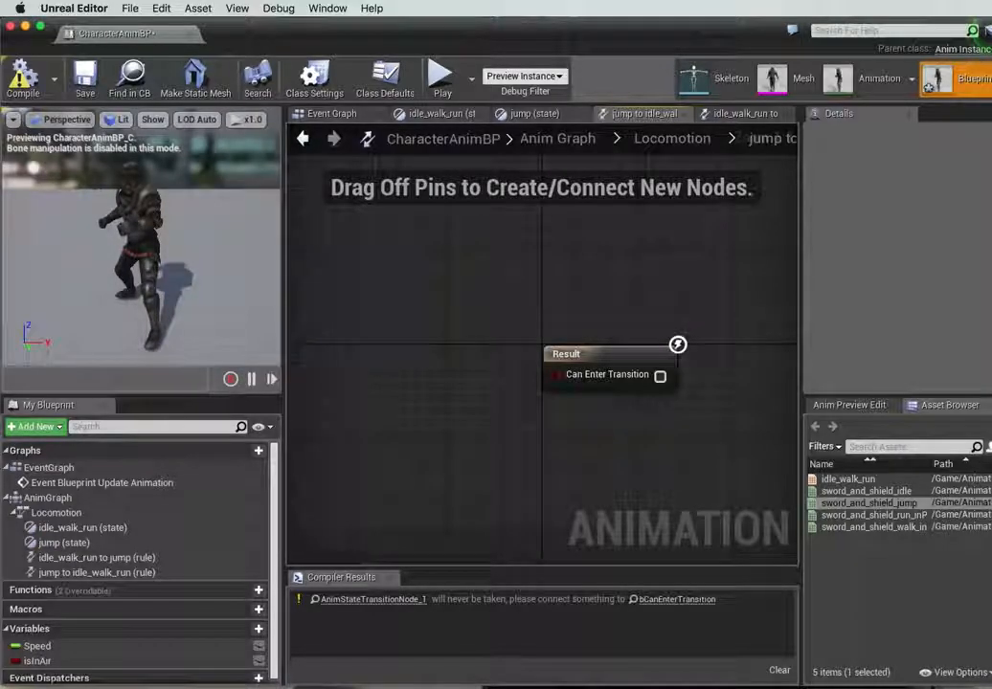
{"action": "right_click", "coordinate": [377, 357]}
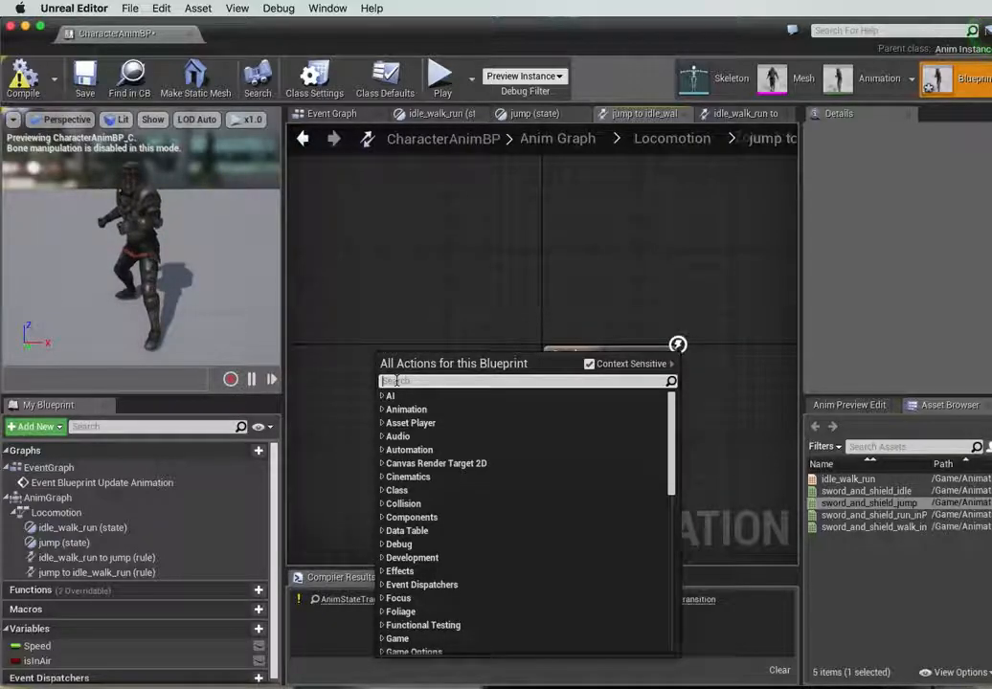
{"action": "type", "text": "time"}
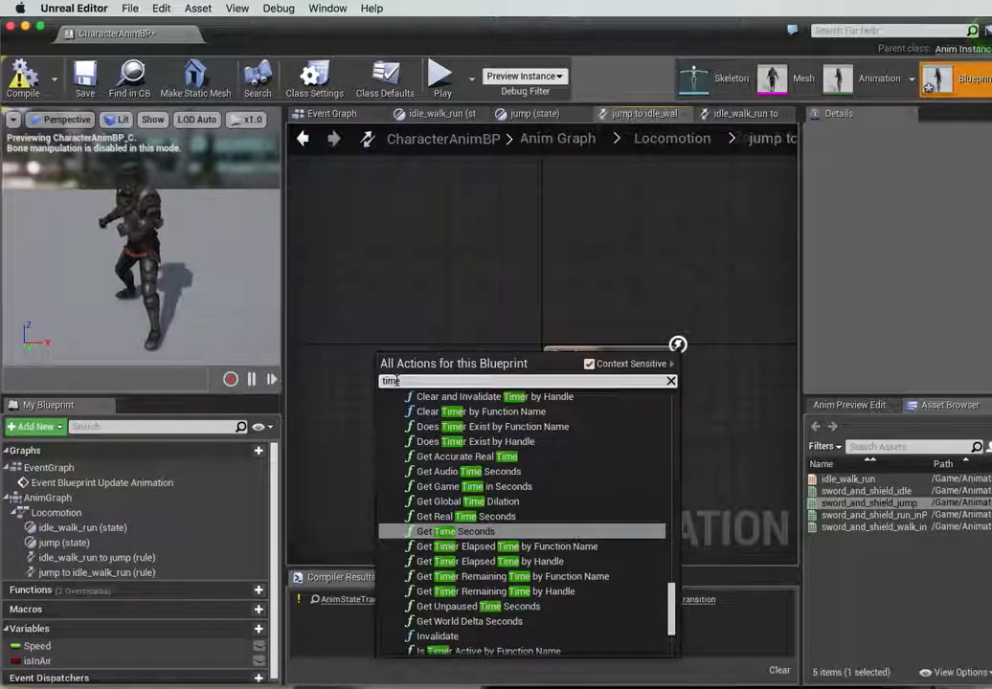
{"action": "type", "text": " re"}
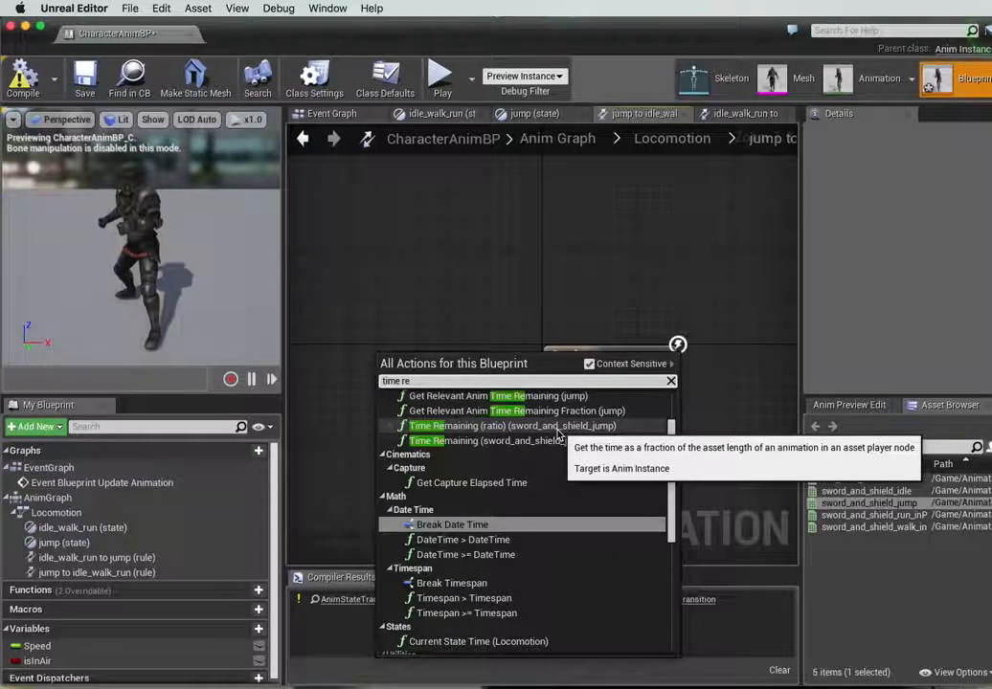
{"action": "left_click", "coordinate": [484, 427]}
{"action": "left_click_drag", "start_coordinate": [493, 369], "coordinate": [416, 275]}
{"action": "left_click_drag", "start_coordinate": [605, 357], "coordinate": [688, 346]}
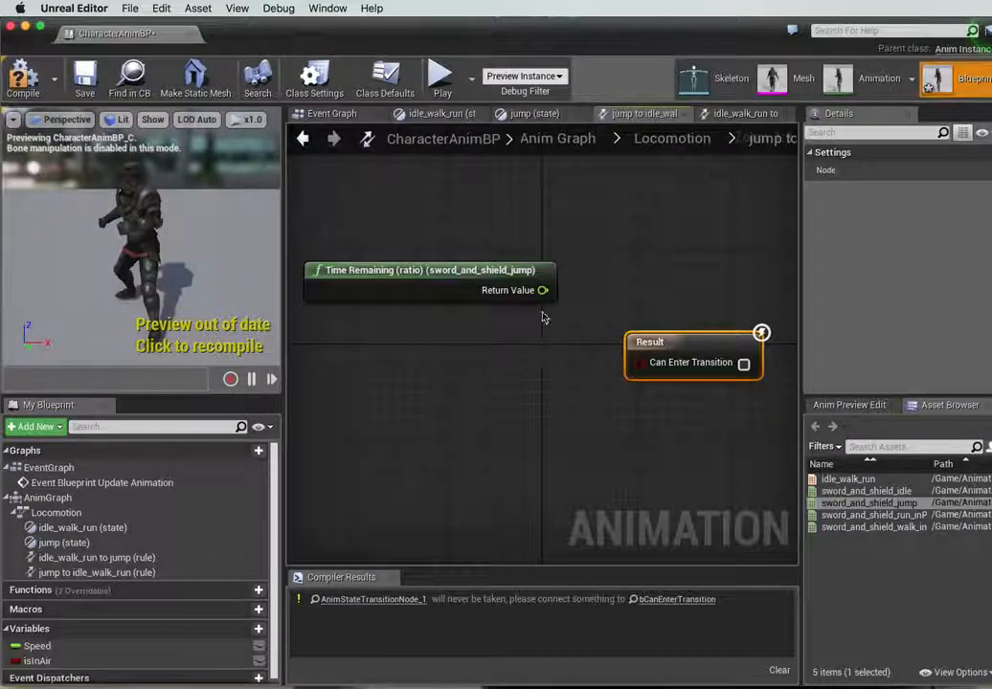
Add a float < float node that compares the Time Remaining (ratio) return value with 0.2.
{"action": "right_click", "coordinate": [490, 363]}
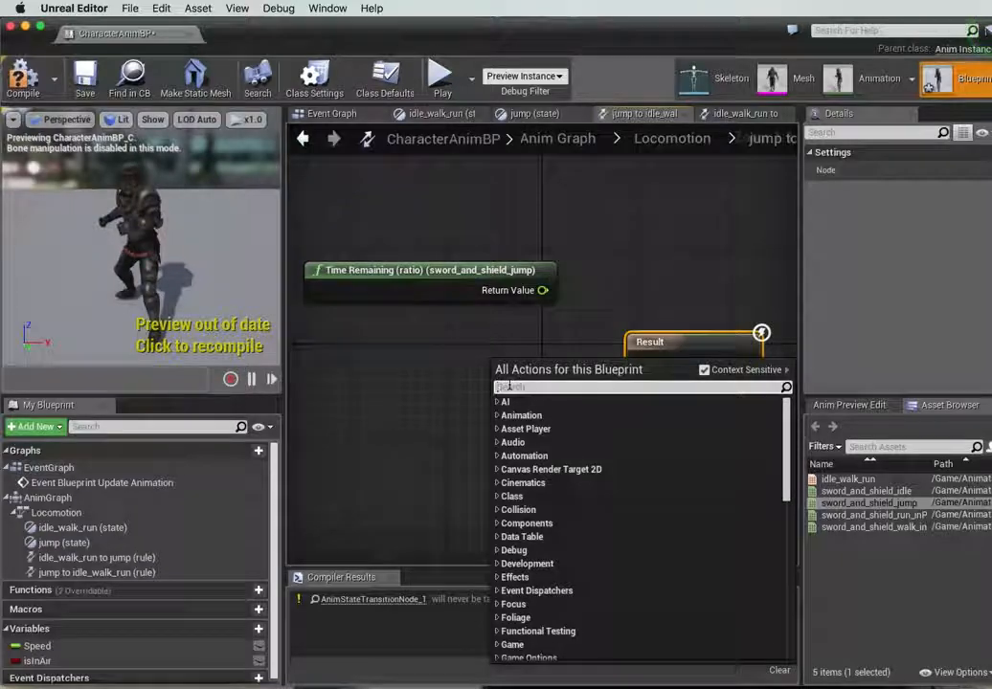
{"action": "type", "text": "<"}
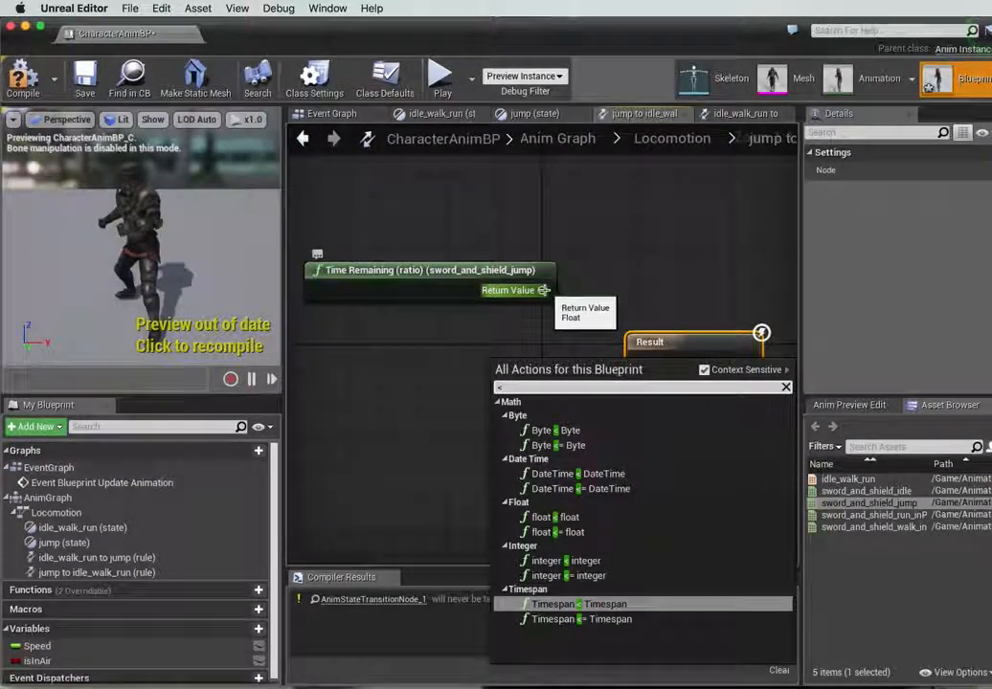
{"action": "left_click", "coordinate": [550, 517]}
{"action": "left_click_drag", "start_coordinate": [558, 376], "coordinate": [568, 408]}
{"action": "left_click_drag", "start_coordinate": [540, 289], "coordinate": [519, 404]}
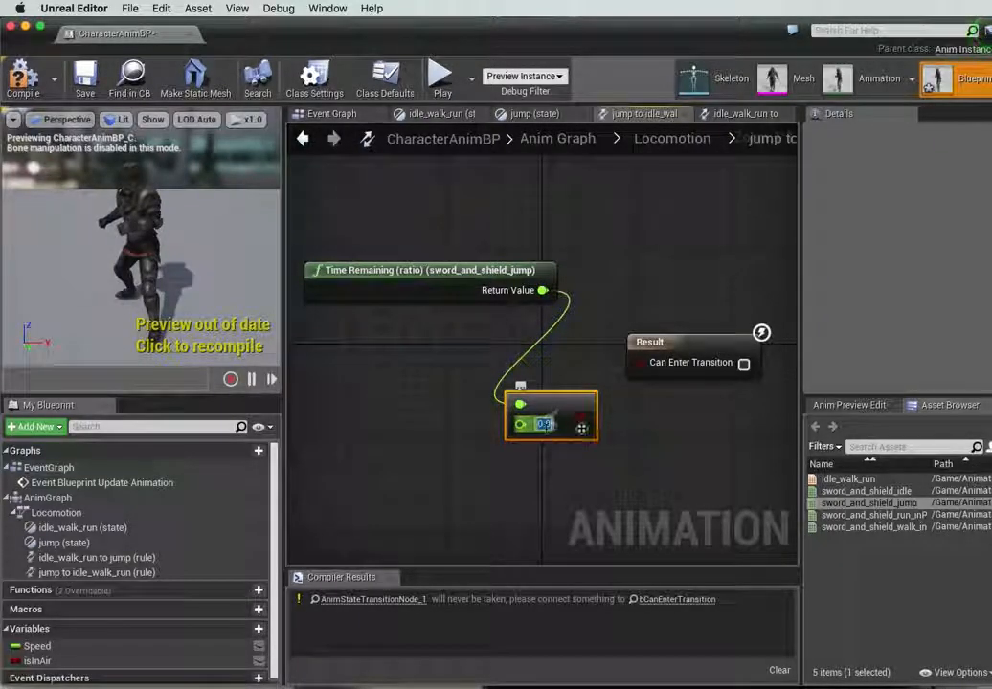
{"action": "left_click", "coordinate": [543, 424]}
{"action": "type", "text": "0.2"}
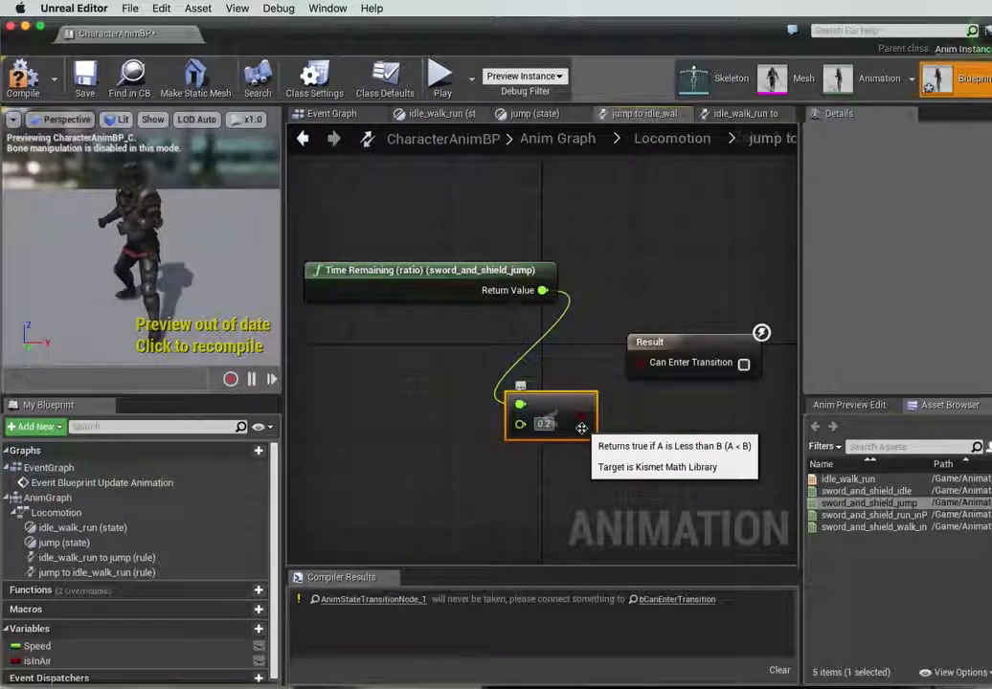
Wire the less-than comparison to the Result's Can Enter Transition input, and save and compile the blueprint.
{"action": "left_click_drag", "start_coordinate": [600, 416], "coordinate": [639, 363]}
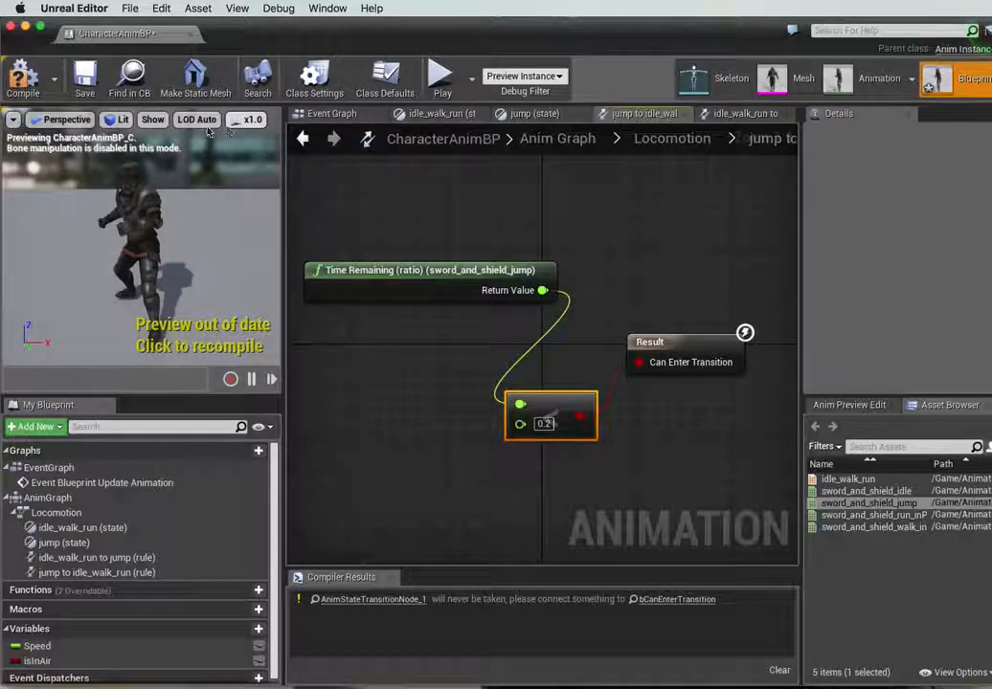
{"action": "left_click", "coordinate": [84, 85]}
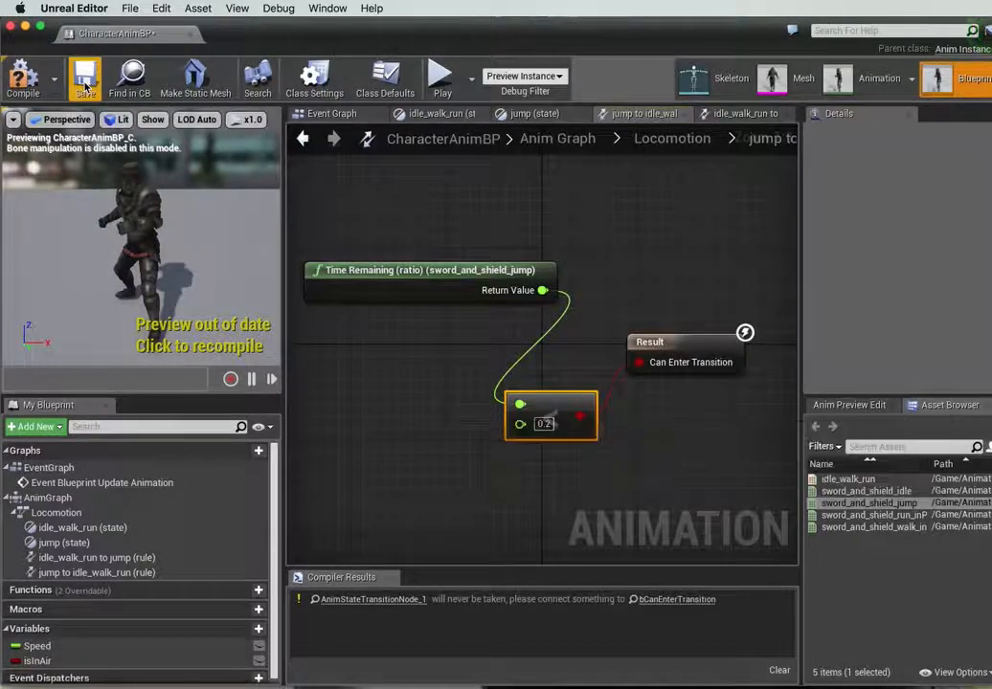
{"action": "left_click", "coordinate": [26, 84]}
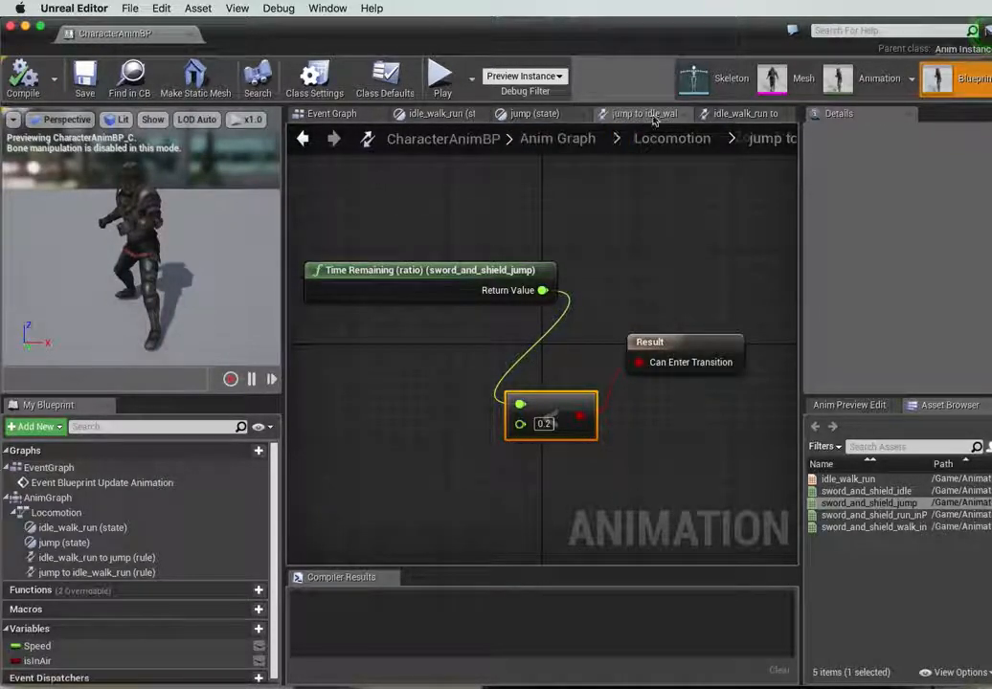
Test the jump and its return to idle_walk_run in Locomotion by switching isInAir's default on and back off, and recompile.
{"action": "double_click", "coordinate": [57, 512]}
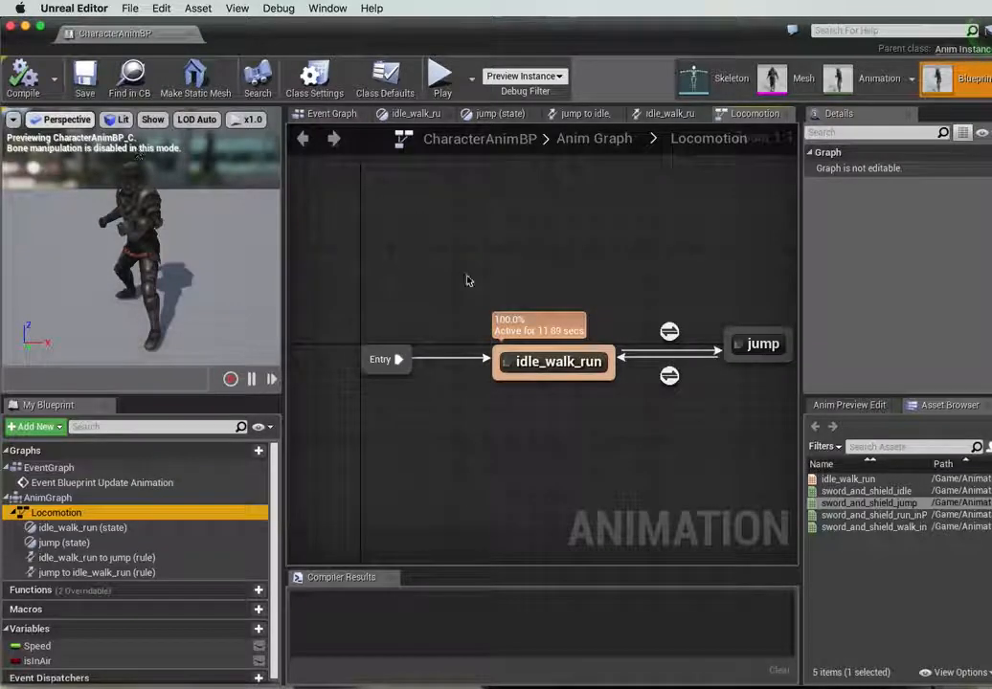
{"action": "left_click", "coordinate": [36, 660]}
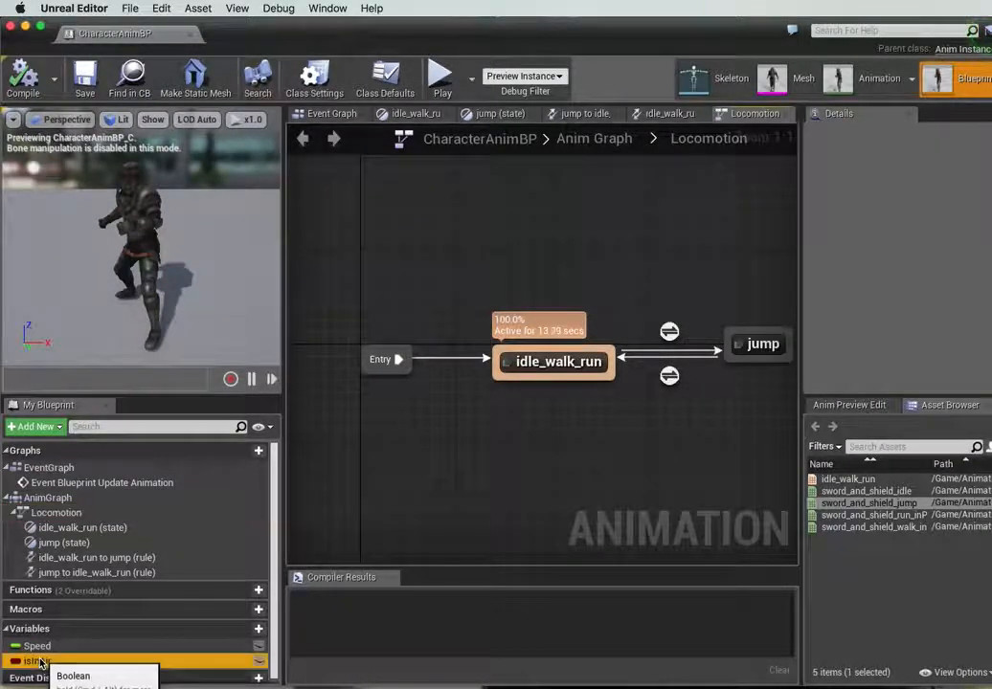
{"action": "left_click", "coordinate": [878, 375]}
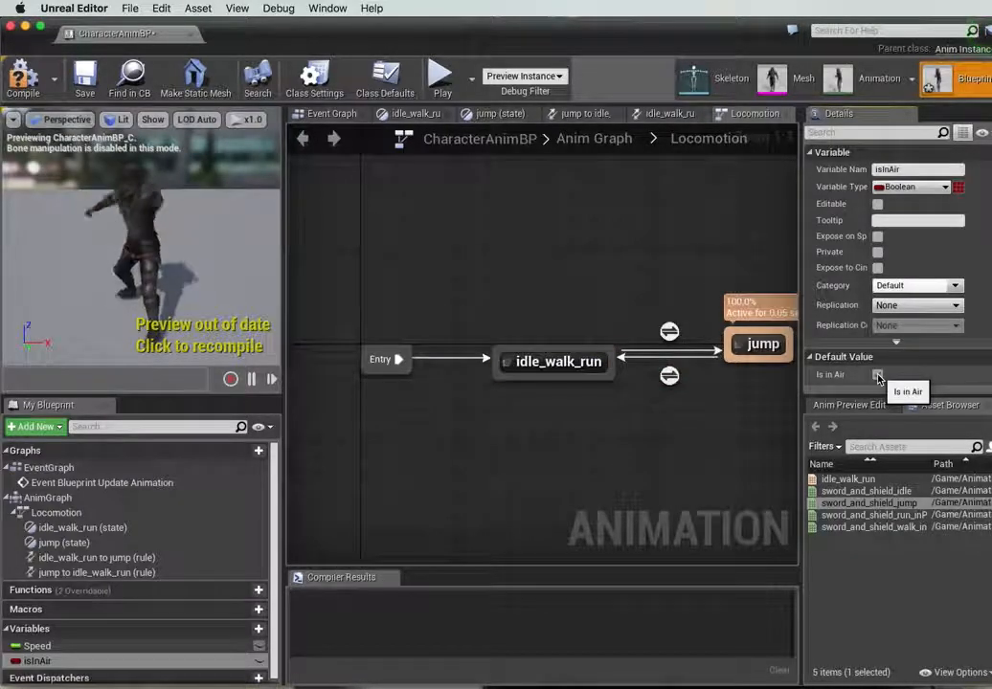
{"action": "left_click", "coordinate": [878, 376]}
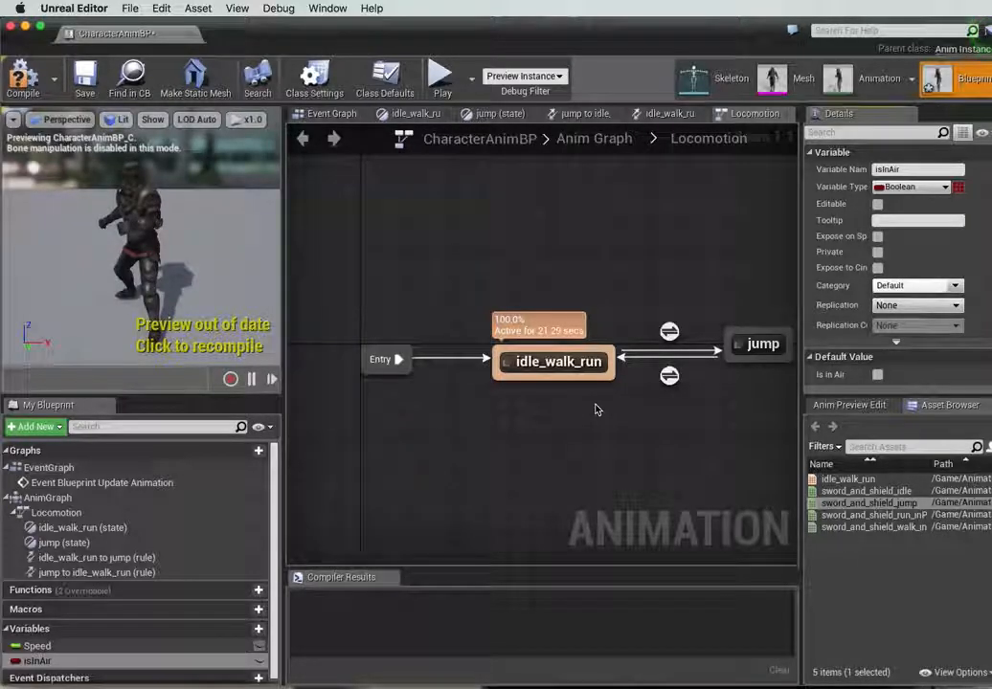
{"action": "left_click", "coordinate": [36, 84]}
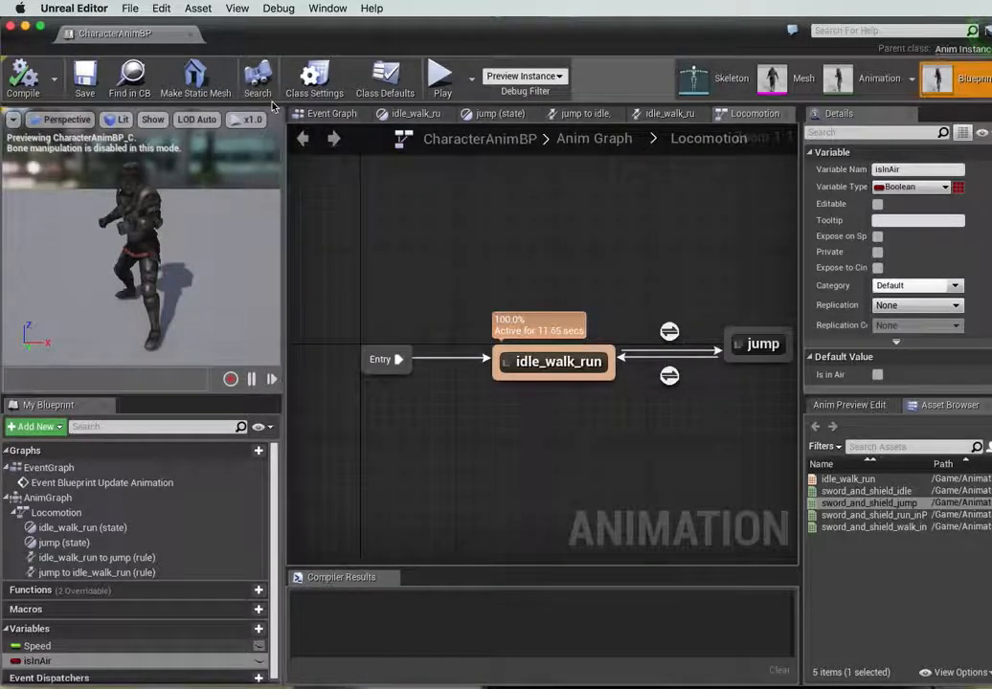
In the Event Graph, add an IsValid node run by Event Blueprint Update Animation and align the two nodes in a row.
{"action": "left_click", "coordinate": [316, 115]}
{"action": "mouse_move", "coordinate": [623, 426]}
{"action": "right_mouse_down"}
{"action": "mouse_move", "coordinate": [584, 423]}
{"action": "mouse_move", "coordinate": [478, 382]}
{"action": "mouse_move", "coordinate": [662, 365]}
{"action": "mouse_move", "coordinate": [624, 354]}
{"action": "mouse_move", "coordinate": [590, 361]}
{"action": "mouse_move", "coordinate": [621, 427]}
{"action": "right_mouse_up"}
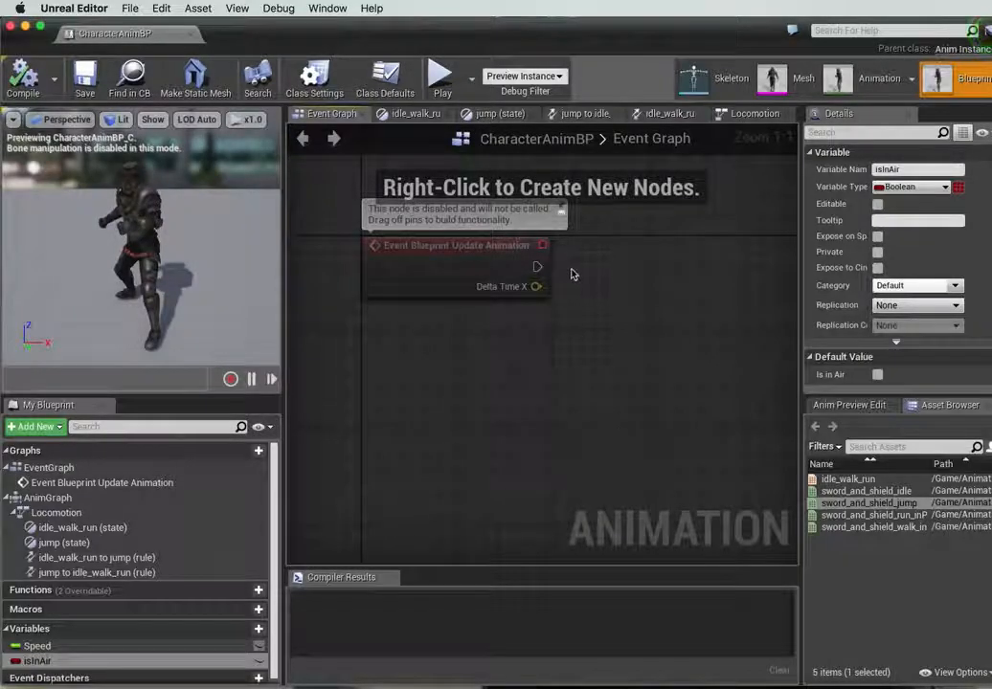
{"action": "left_click_drag", "start_coordinate": [537, 267], "coordinate": [622, 267]}
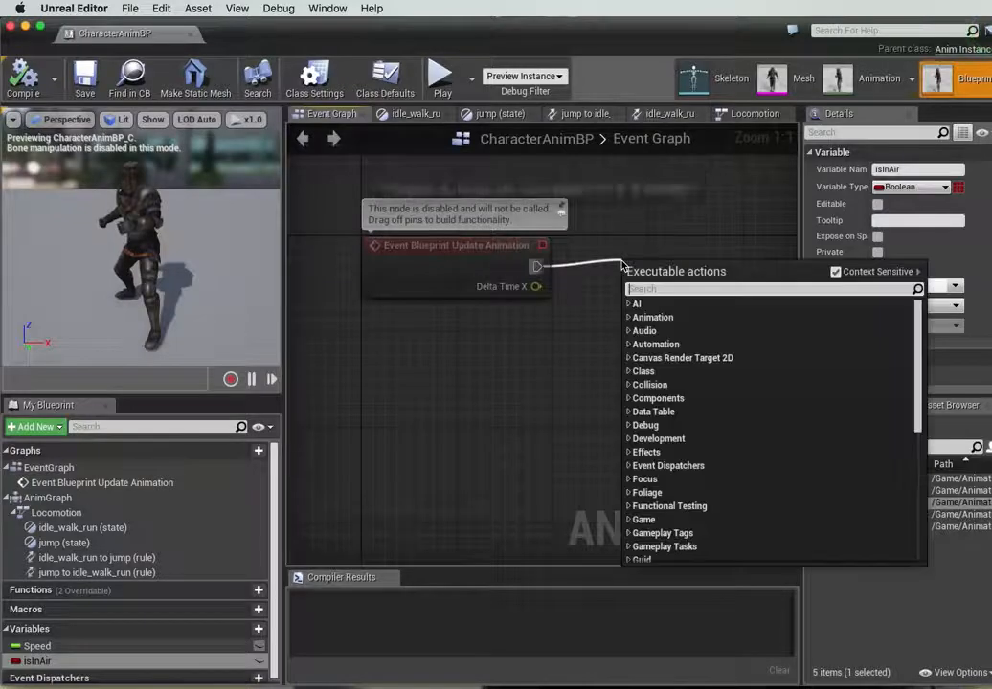
{"action": "type", "text": "isvalid"}
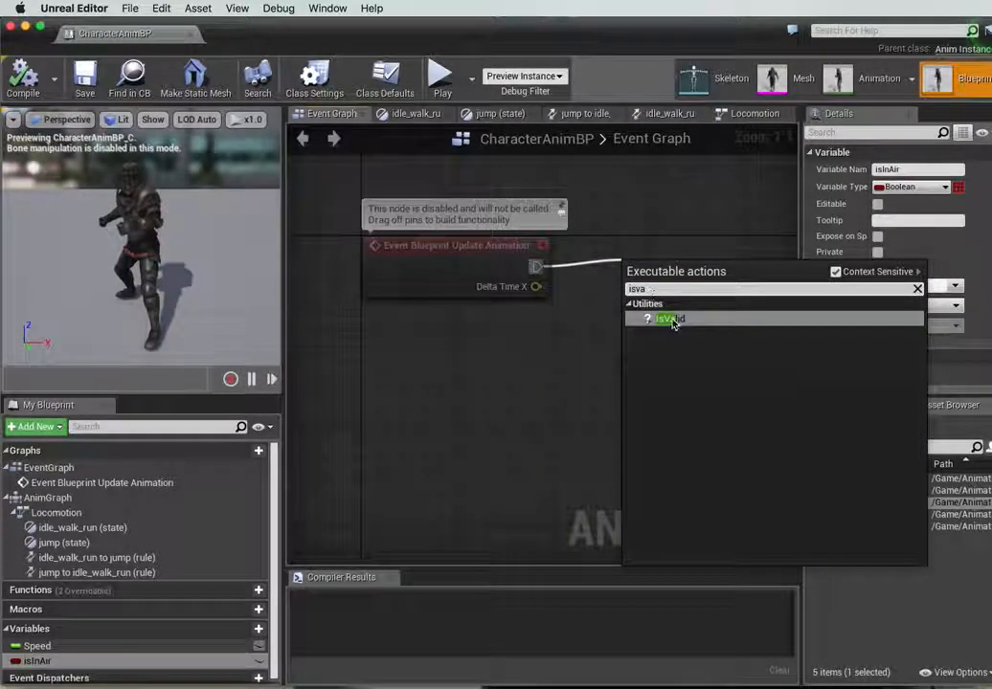
{"action": "left_click", "coordinate": [673, 320]}
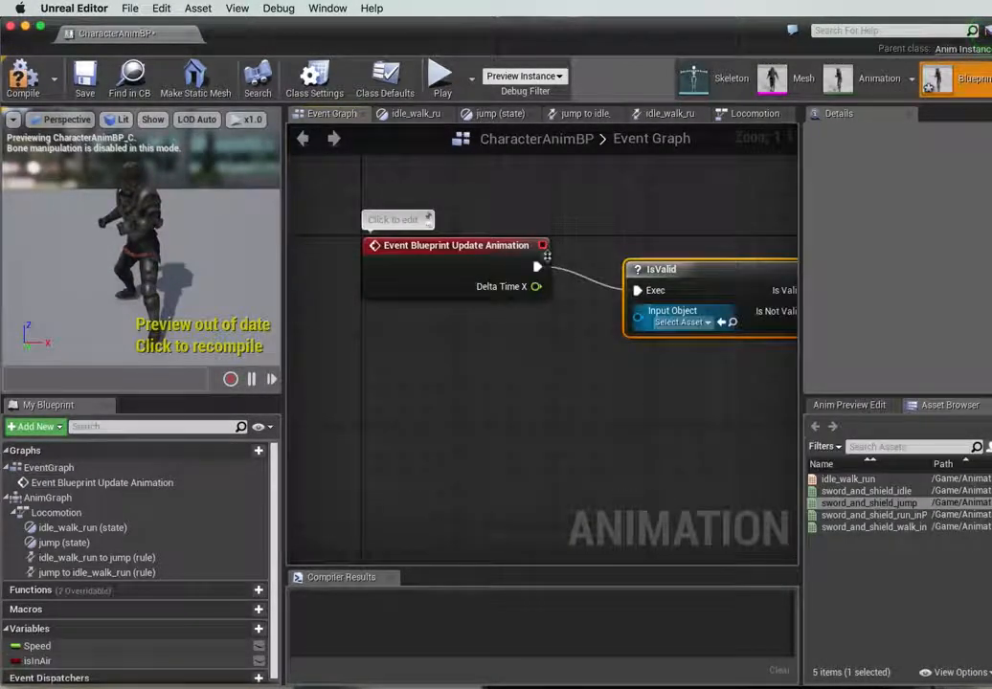
{"action": "left_click_drag", "start_coordinate": [655, 268], "coordinate": [654, 247]}
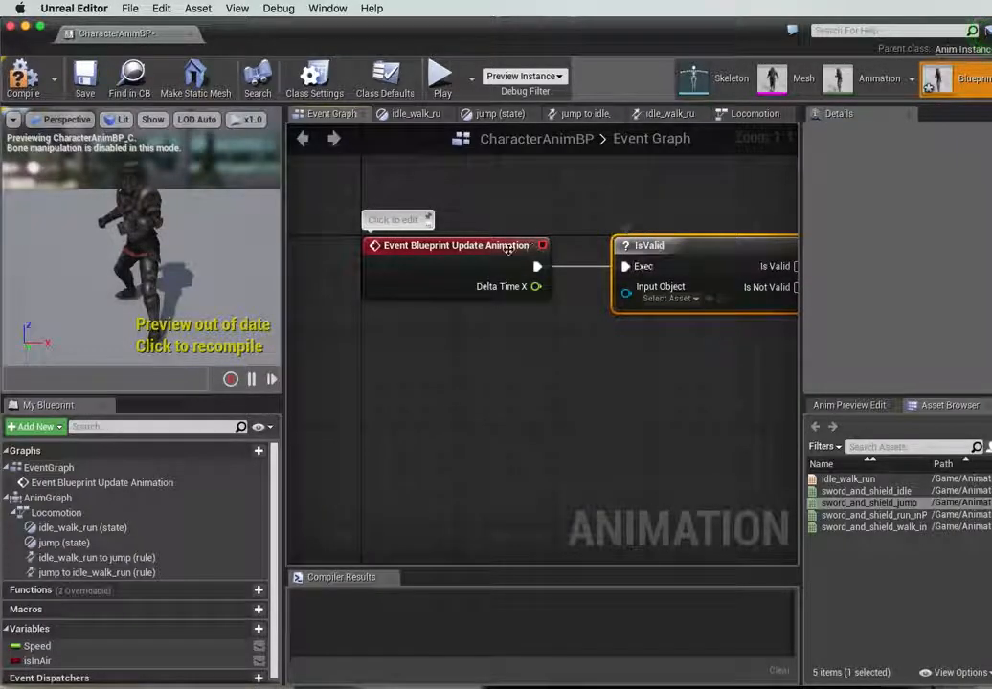
{"action": "left_click_drag", "start_coordinate": [507, 247], "coordinate": [459, 247]}
{"action": "left_click_drag", "start_coordinate": [657, 251], "coordinate": [609, 247]}
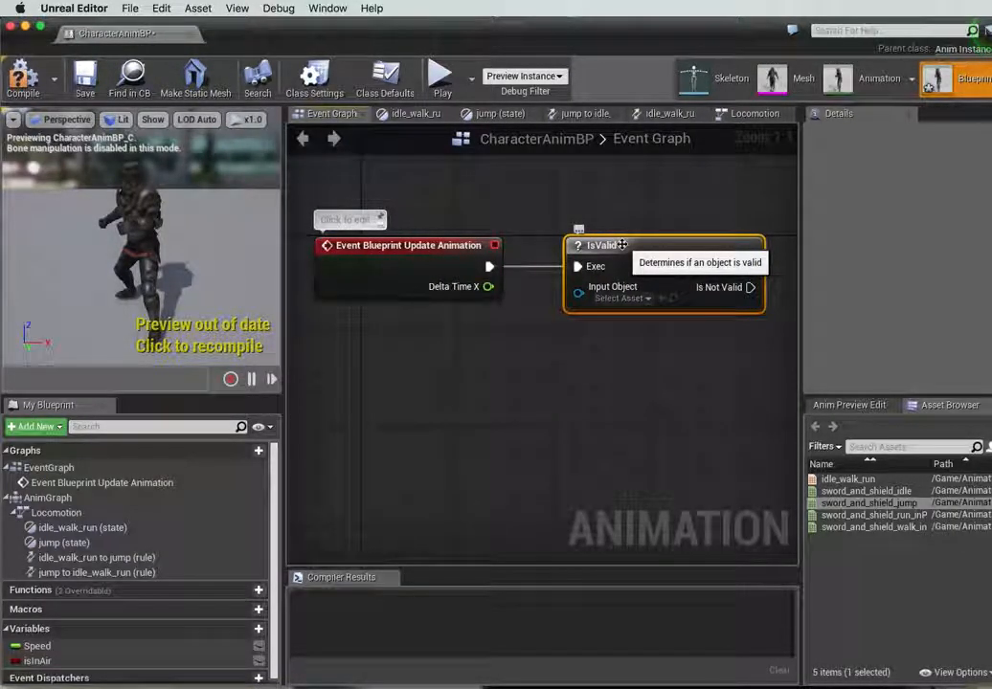
Add a Try Get Pawn Owner node below the event and connect its Return Value to IsValid's Input Object.
{"action": "right_click", "coordinate": [373, 364]}
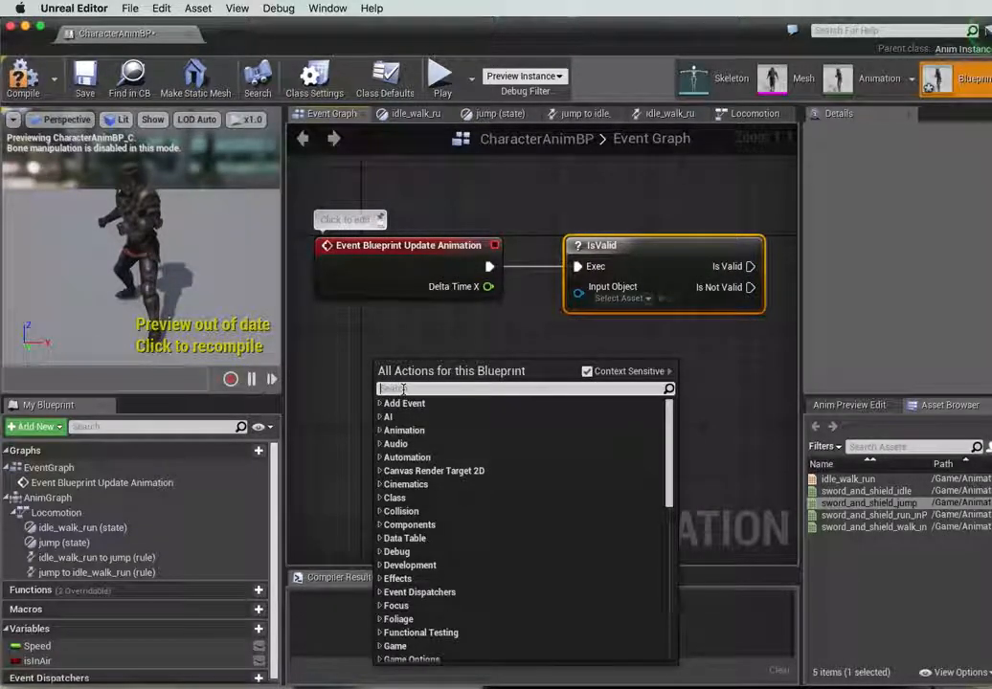
{"action": "type", "text": "try"}
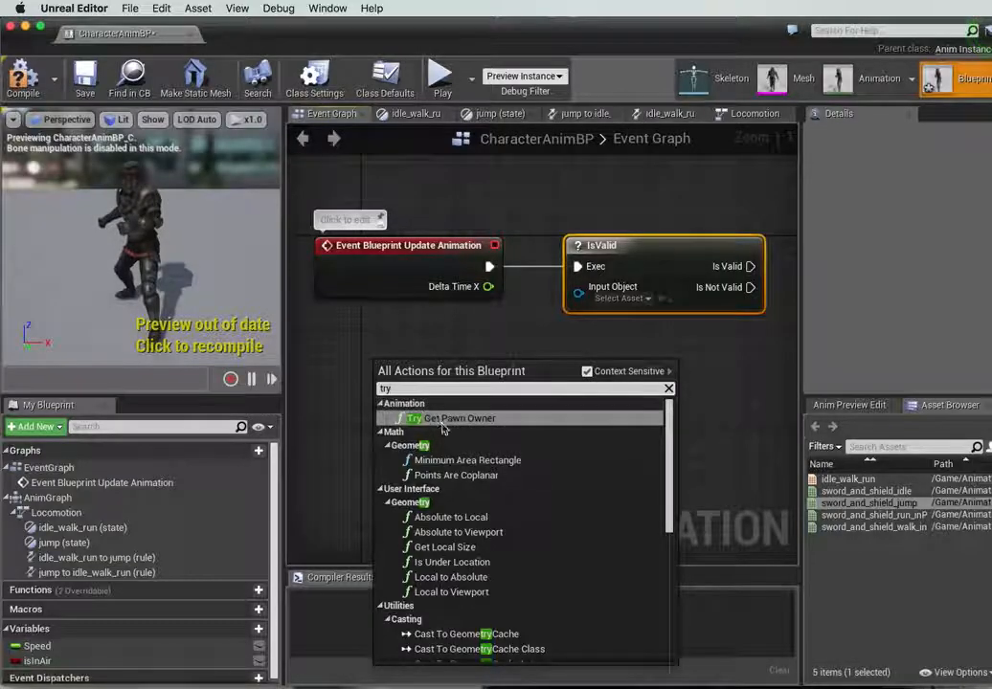
{"action": "left_click", "coordinate": [426, 418]}
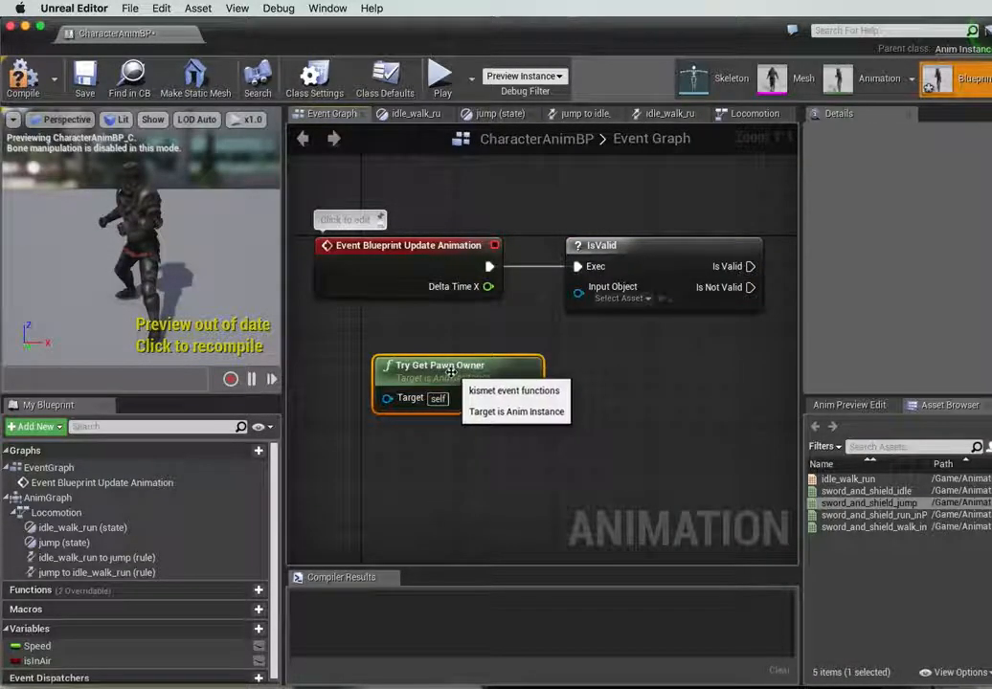
{"action": "left_click_drag", "start_coordinate": [448, 368], "coordinate": [410, 368]}
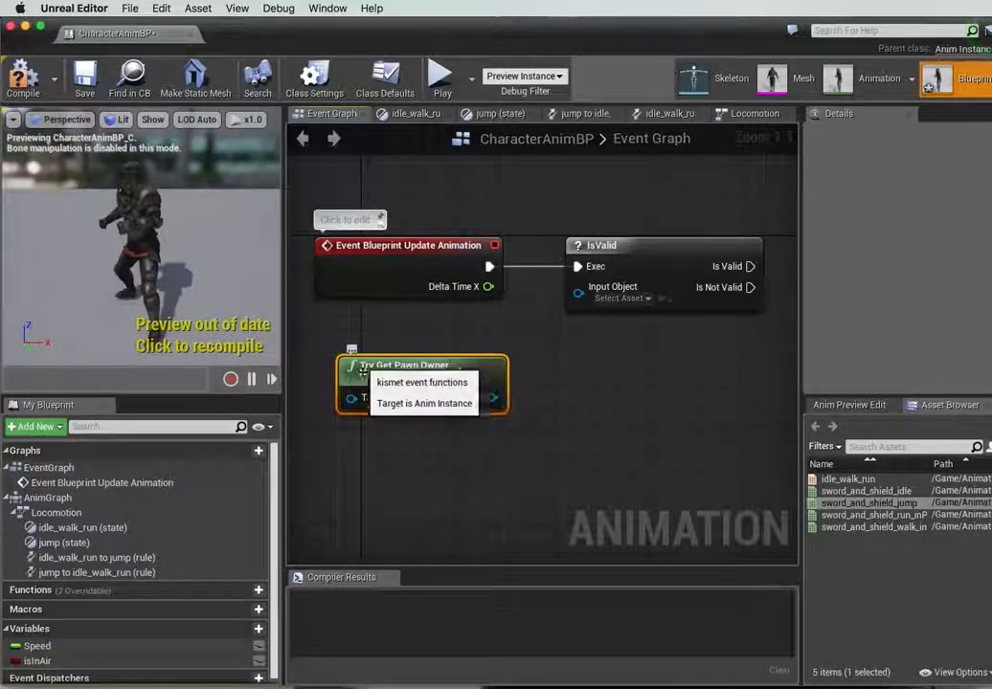
{"action": "left_click_drag", "start_coordinate": [491, 397], "coordinate": [577, 297]}
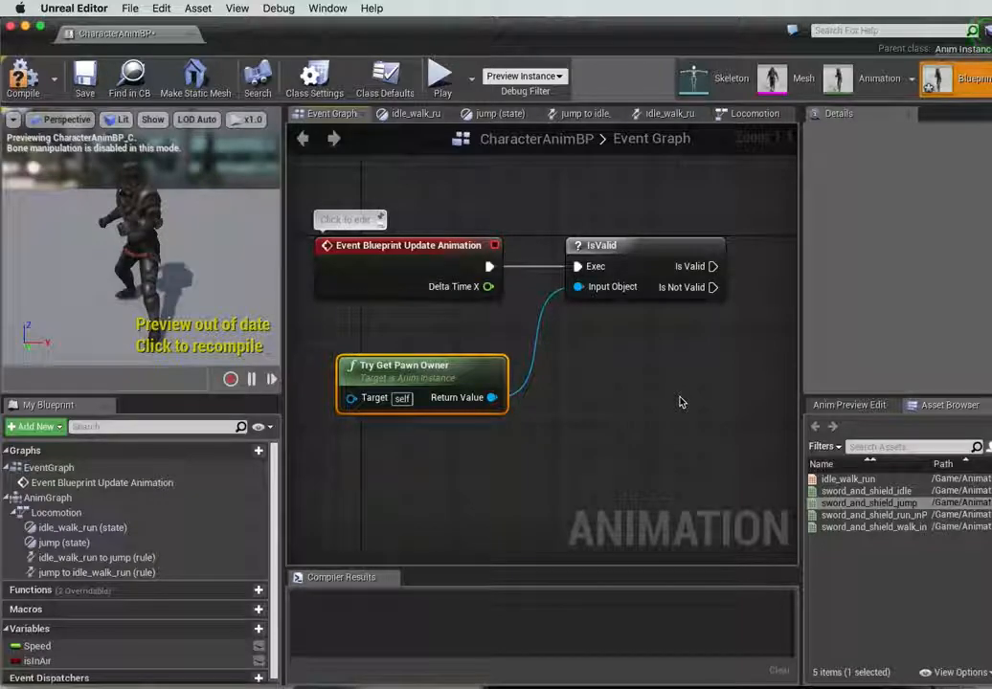
Add a Set Speed node on IsValid's Is Valid output and align it with the execution wire.
{"action": "scroll", "coordinate": [681, 402], "scroll_direction": "right", "scroll_amount": 2}
{"action": "scroll", "coordinate": [680, 403], "scroll_direction": "right", "scroll_amount": 3}
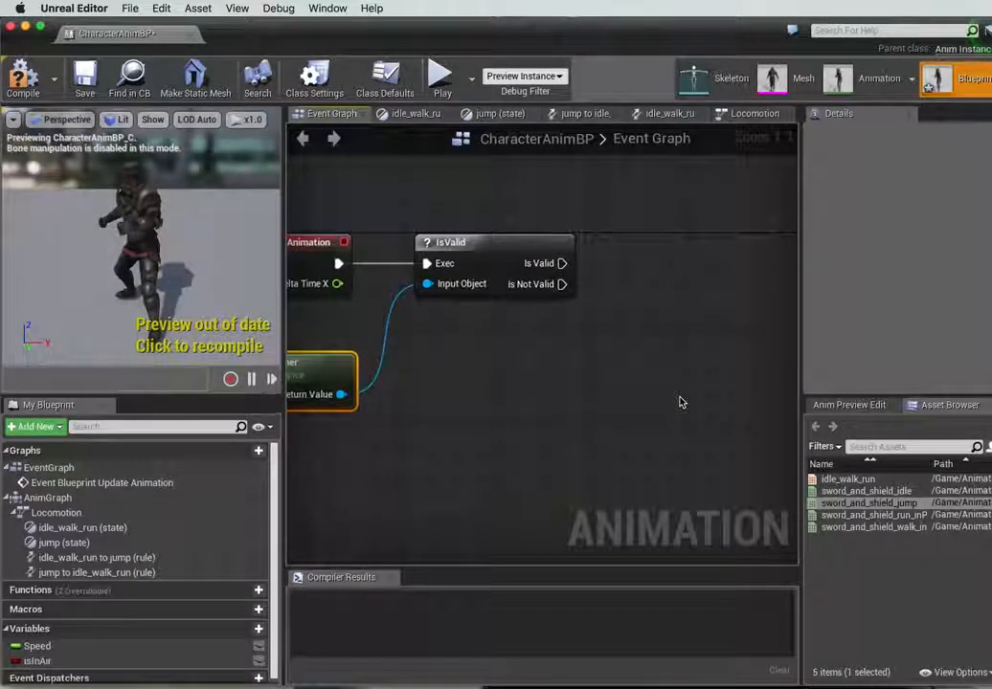
{"action": "scroll", "coordinate": [681, 402], "scroll_direction": "down", "scroll_amount": 1}
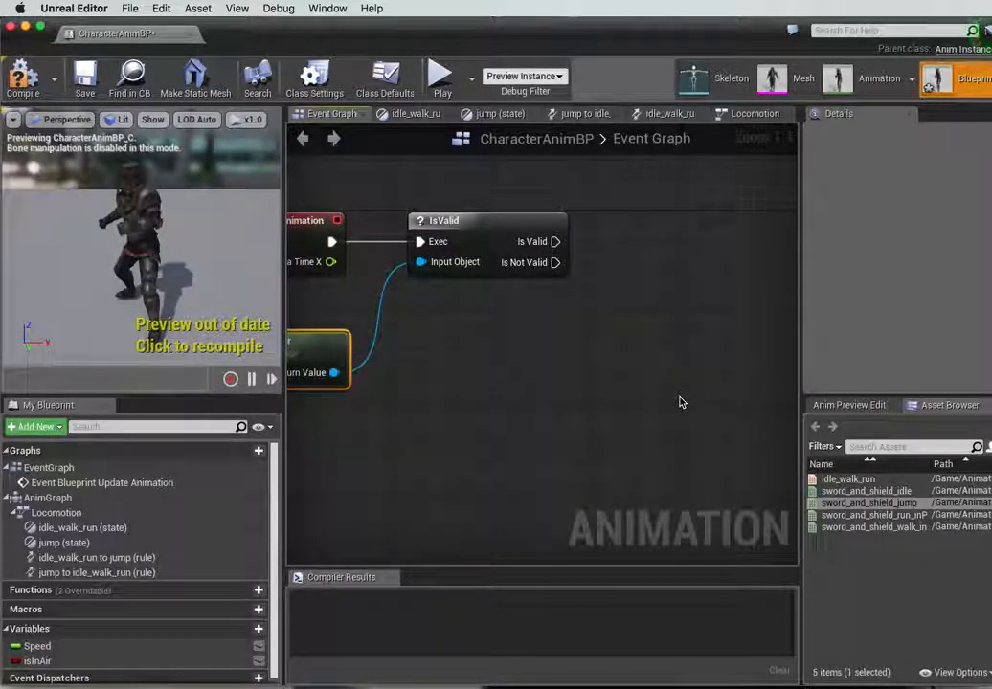
{"action": "left_click_drag", "start_coordinate": [556, 241], "coordinate": [656, 250]}
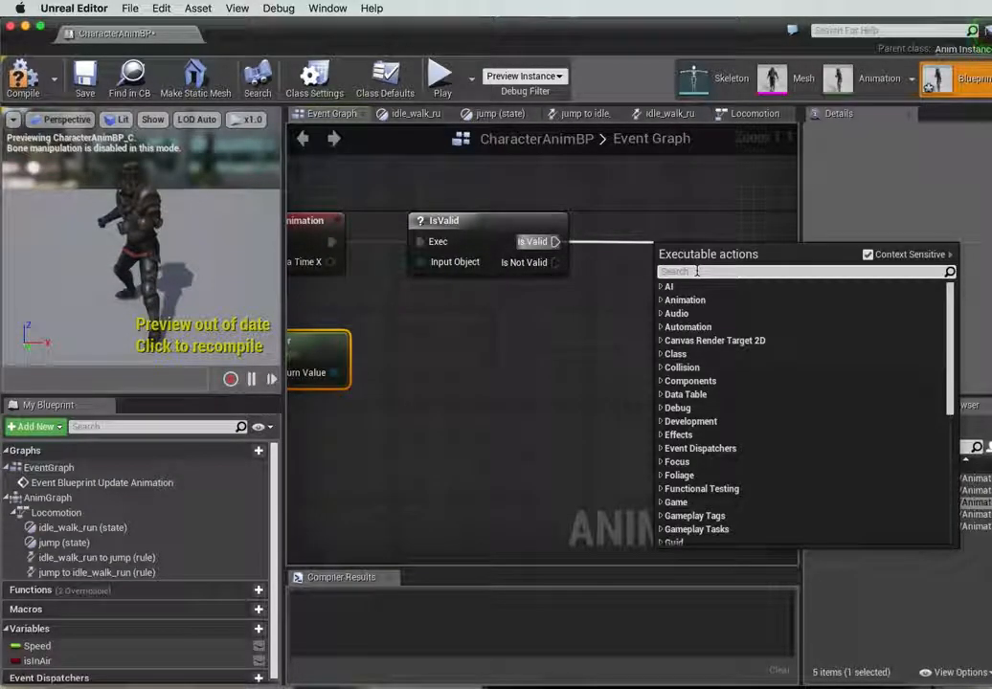
{"action": "type", "text": "Speed"}
{"action": "left_click", "coordinate": [693, 315]}
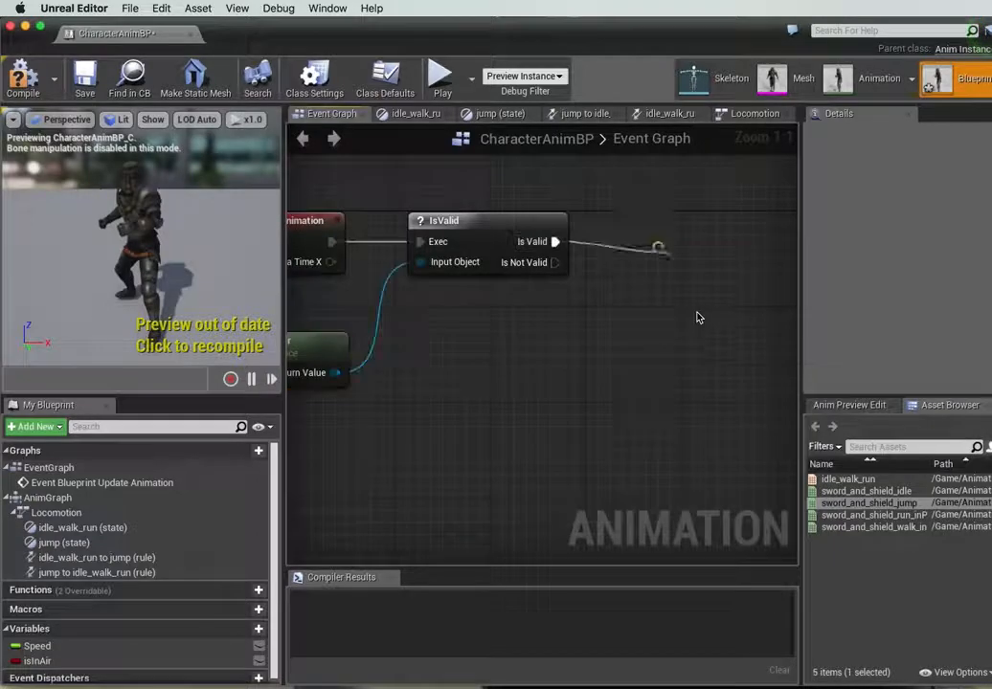
{"action": "mouse_move", "coordinate": [690, 257]}
{"action": "left_mouse_down"}
{"action": "mouse_move", "coordinate": [689, 223]}
{"action": "mouse_move", "coordinate": [692, 233]}
{"action": "left_mouse_up"}
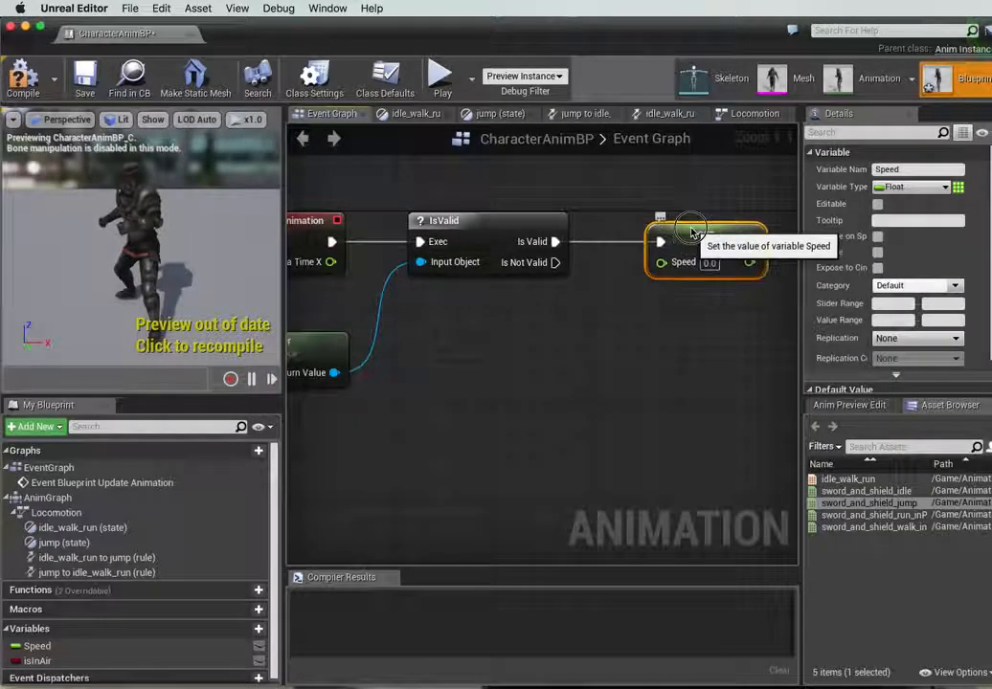
Add a Set Is in Air node on Set Speed's execution output and align it with the row.
{"action": "scroll", "coordinate": [739, 339], "scroll_direction": "right", "scroll_amount": 2}
{"action": "scroll", "coordinate": [739, 339], "scroll_direction": "right", "scroll_amount": 3}
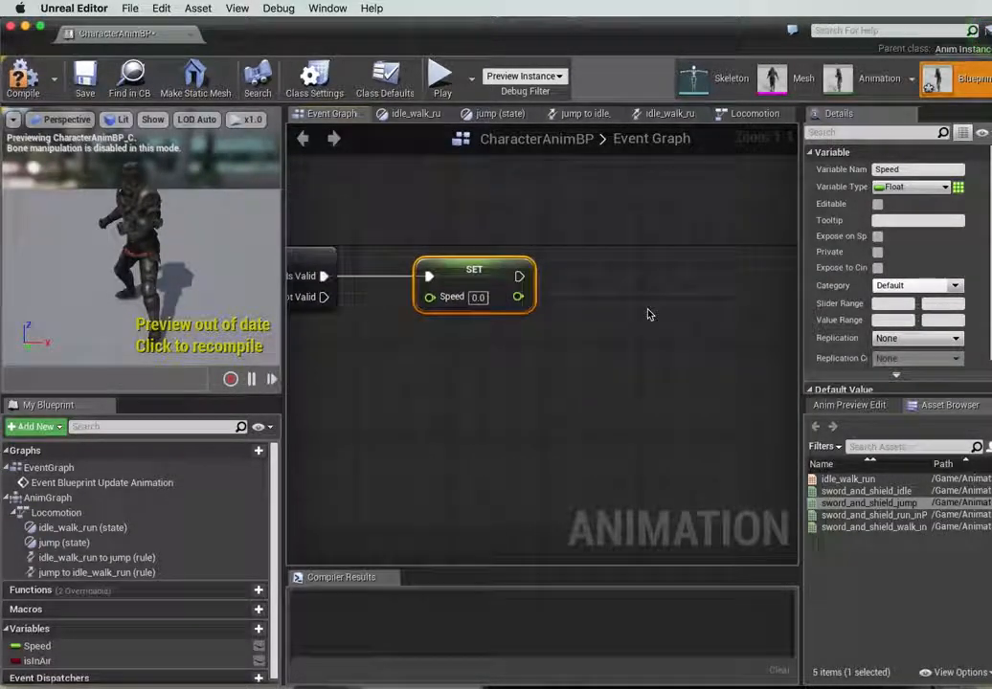
{"action": "left_click_drag", "start_coordinate": [516, 277], "coordinate": [656, 282]}
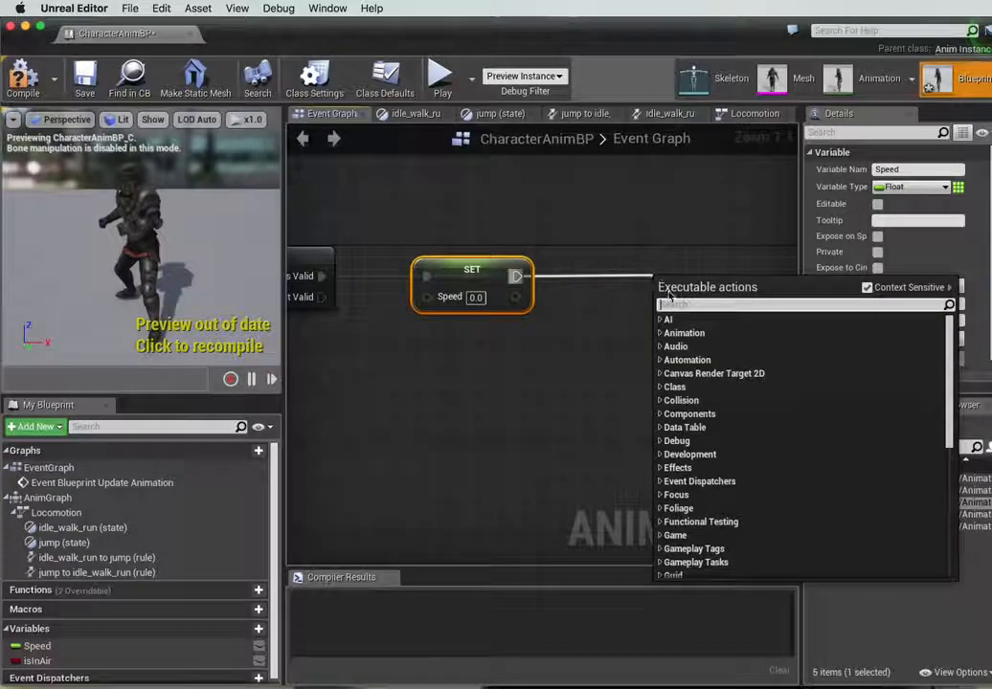
{"action": "type", "text": "isinair"}
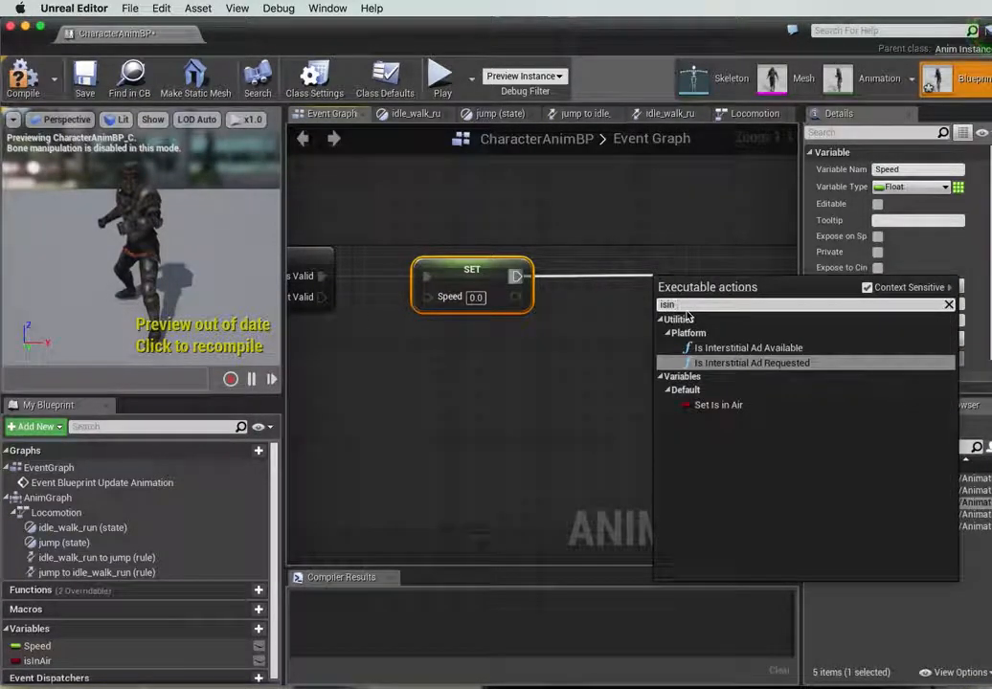
{"action": "left_click", "coordinate": [666, 403]}
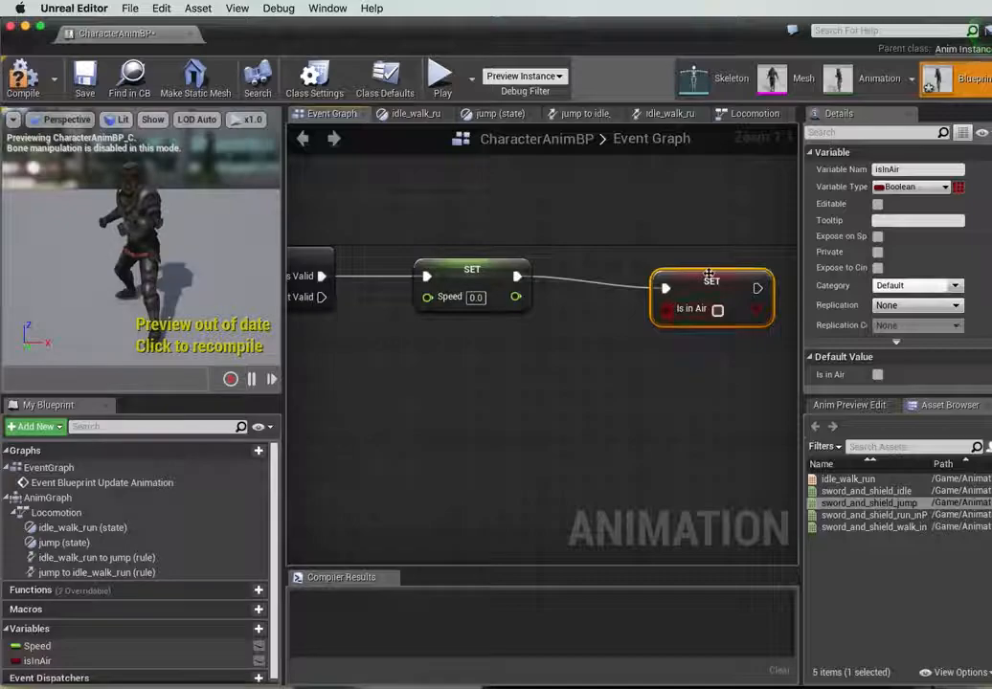
{"action": "left_click_drag", "start_coordinate": [709, 275], "coordinate": [674, 263]}
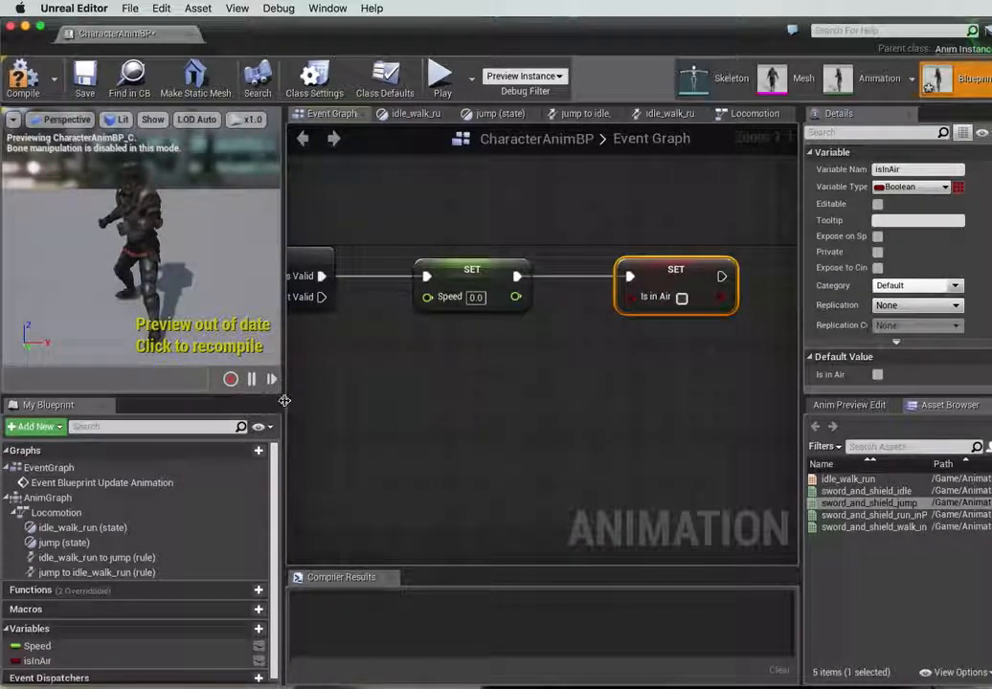
Widen the graph area and space the IsValid, Set Speed and Set Is in Air nodes closer together along the execution row.
{"action": "left_click_drag", "start_coordinate": [285, 400], "coordinate": [128, 400]}
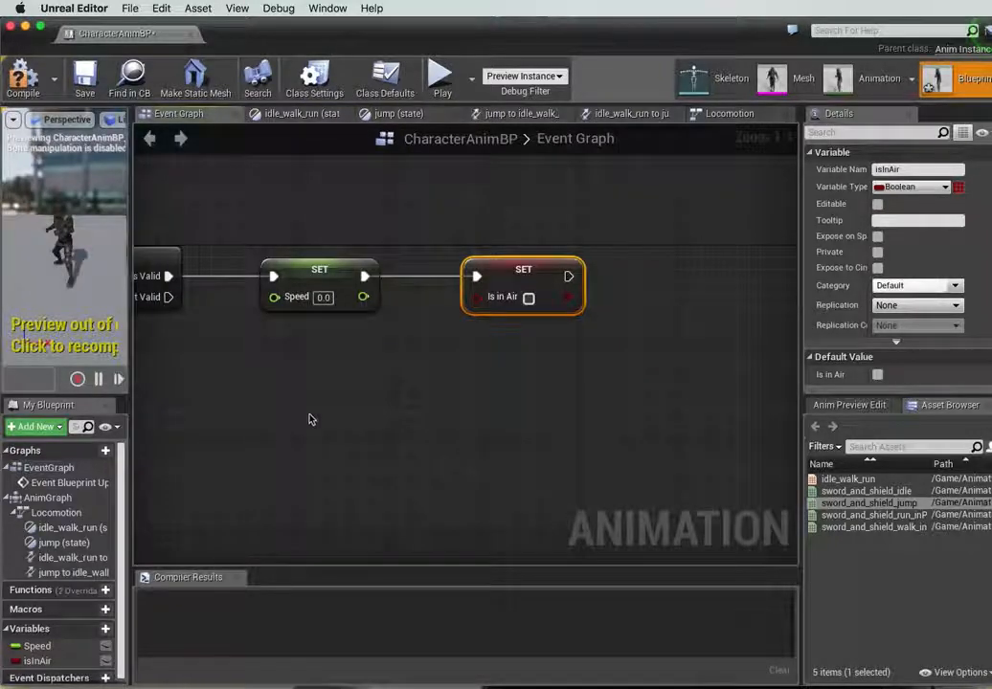
{"action": "scroll", "coordinate": [311, 419], "scroll_direction": "right", "scroll_amount": 1}
{"action": "scroll", "coordinate": [311, 419], "scroll_direction": "left", "scroll_amount": 5}
{"action": "scroll", "coordinate": [310, 419], "scroll_direction": "left", "scroll_amount": 5}
{"action": "scroll", "coordinate": [309, 419], "scroll_direction": "down", "scroll_amount": 4}
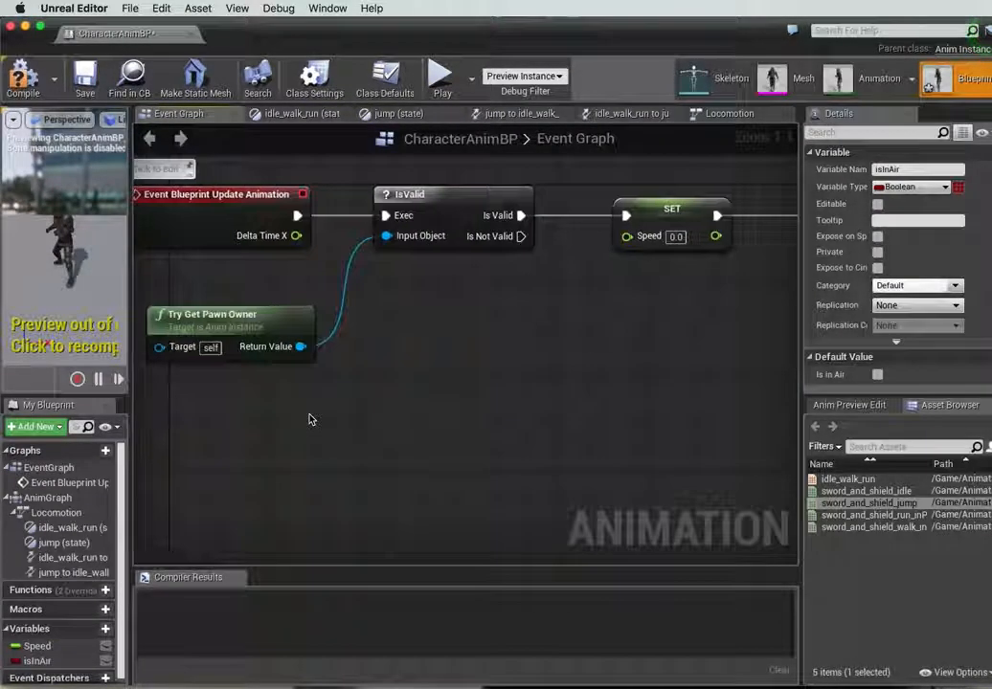
{"action": "left_click_drag", "start_coordinate": [658, 206], "coordinate": [607, 206]}
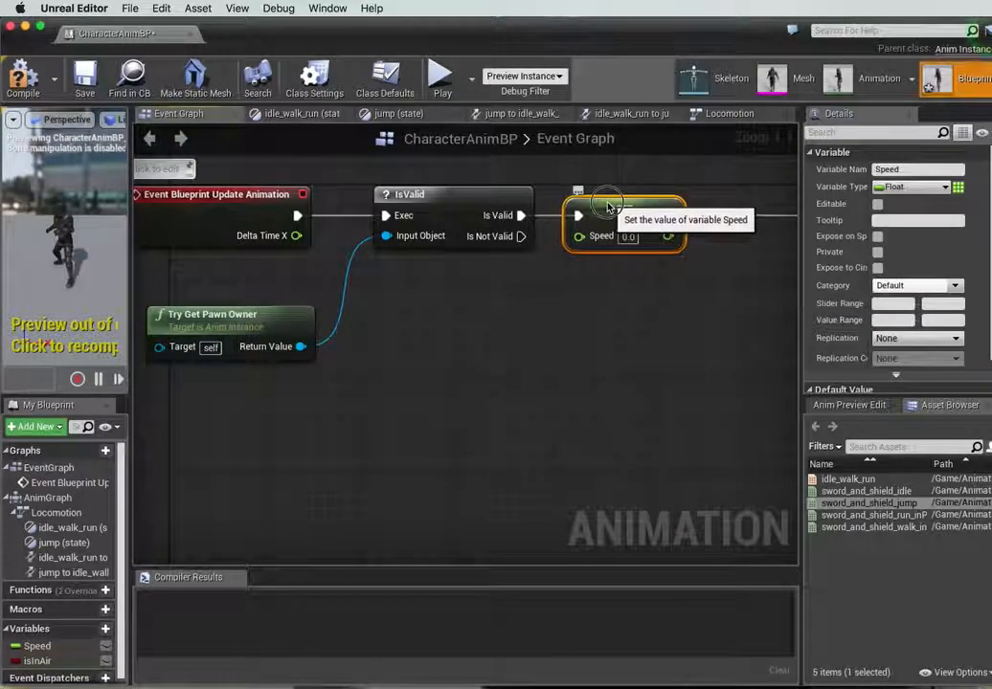
{"action": "scroll", "coordinate": [730, 303], "scroll_direction": "right", "scroll_amount": 3}
{"action": "scroll", "coordinate": [731, 303], "scroll_direction": "up", "scroll_amount": 1}
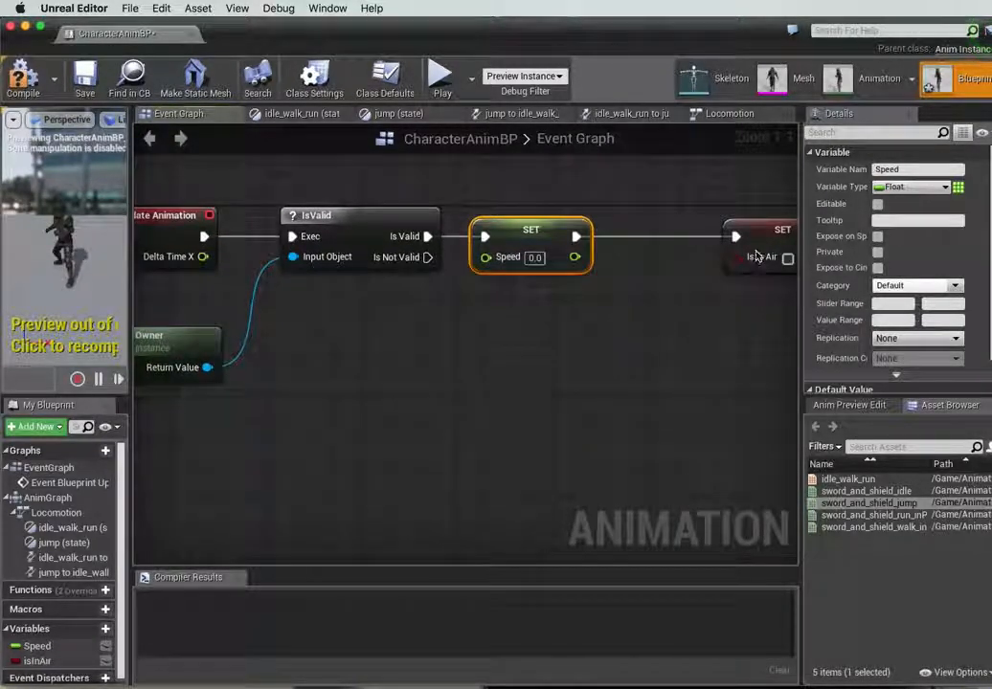
{"action": "left_click_drag", "start_coordinate": [748, 231], "coordinate": [660, 240]}
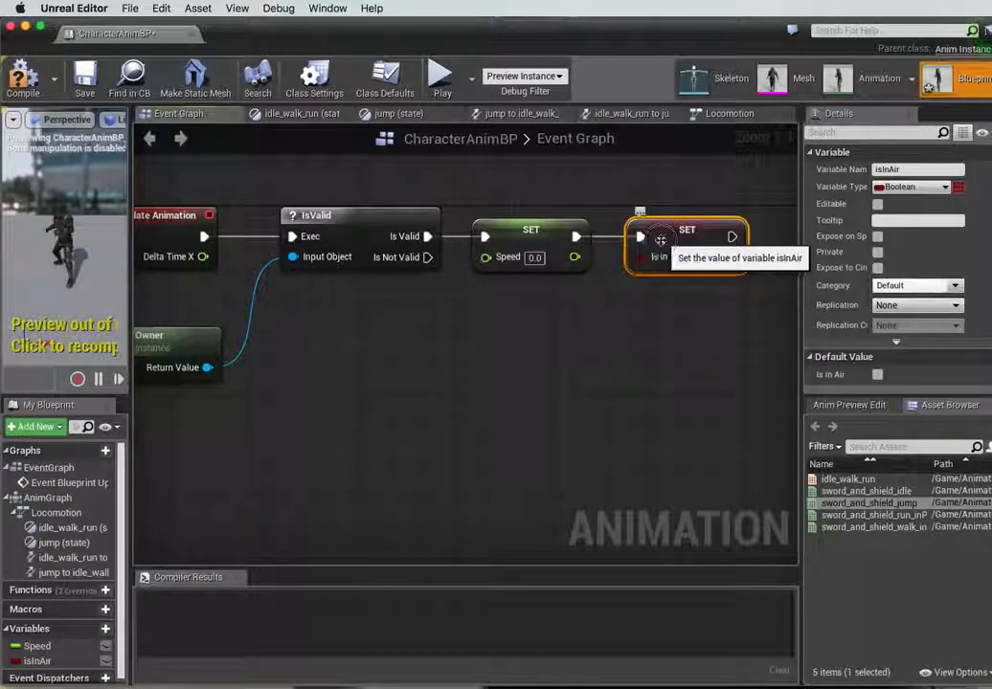
{"action": "left_click_drag", "start_coordinate": [322, 216], "coordinate": [297, 217]}
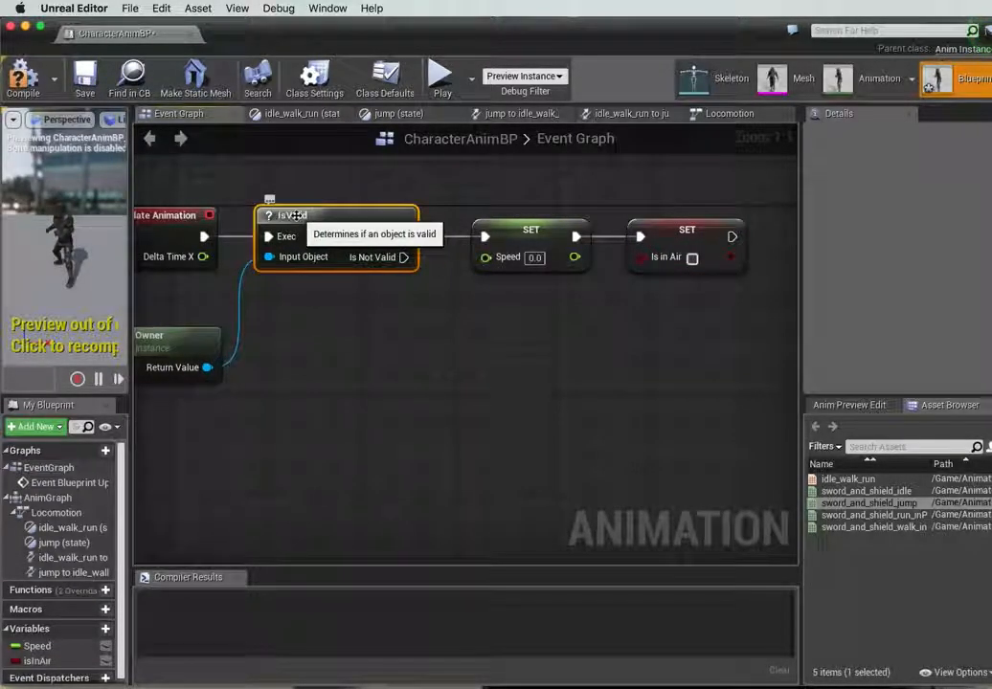
{"action": "left_click_drag", "start_coordinate": [691, 232], "coordinate": [774, 272]}
{"action": "left_click_drag", "start_coordinate": [554, 228], "coordinate": [529, 230]}
{"action": "left_click", "coordinate": [400, 414]}
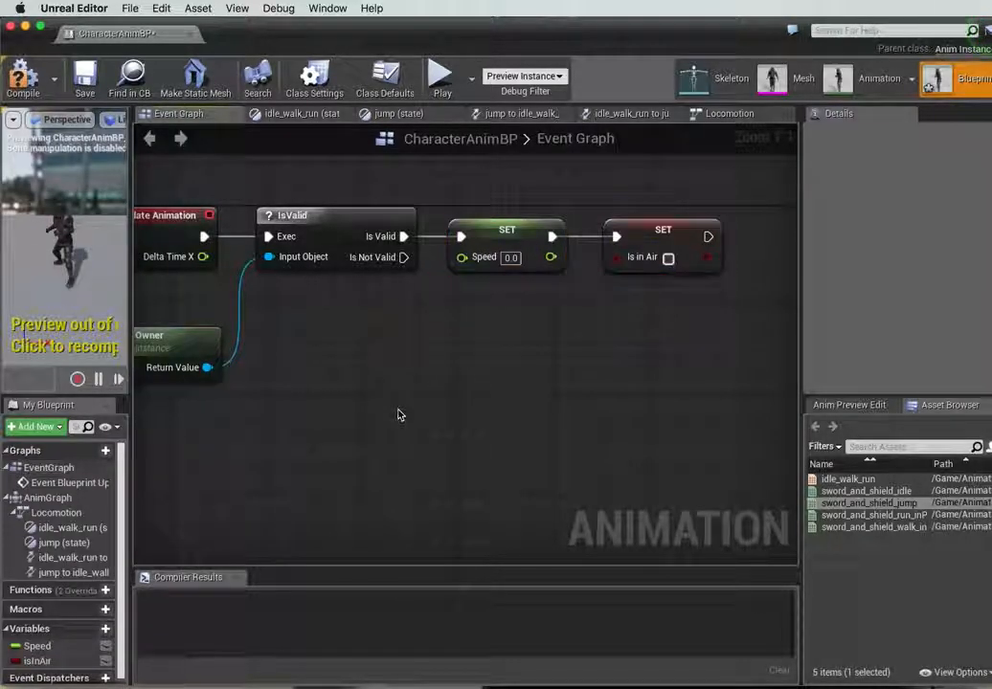
Add a Get Movement Component node from Try Get Pawn Owner's Return Value and place it below IsValid.
{"action": "scroll", "coordinate": [400, 415], "scroll_direction": "right", "scroll_amount": 3}
{"action": "scroll", "coordinate": [400, 414], "scroll_direction": "left", "scroll_amount": 5}
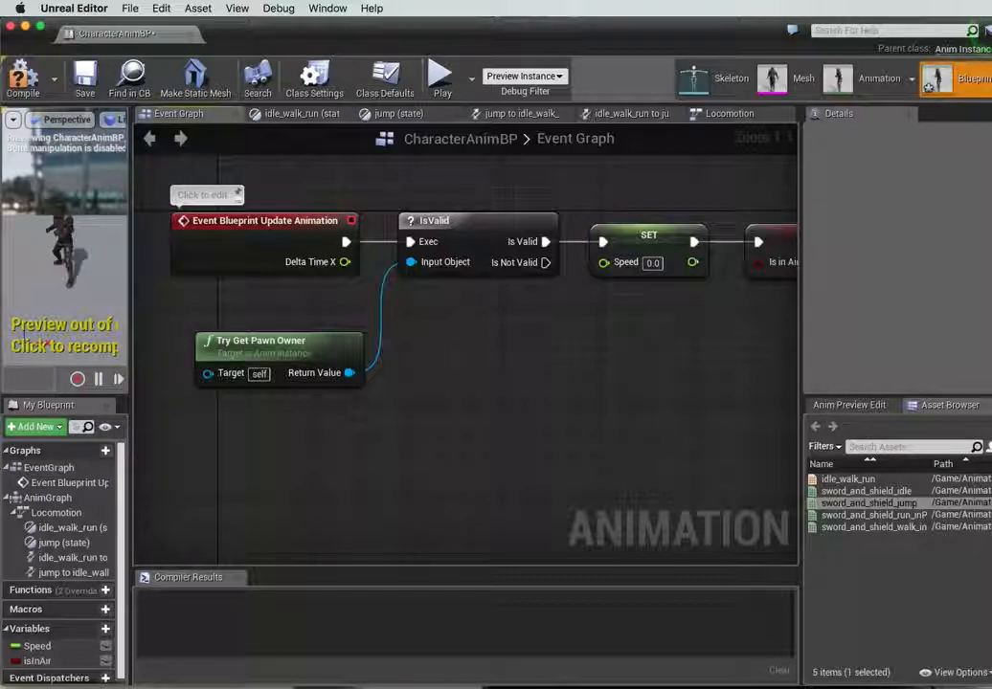
{"action": "left_click_drag", "start_coordinate": [349, 372], "coordinate": [464, 403]}
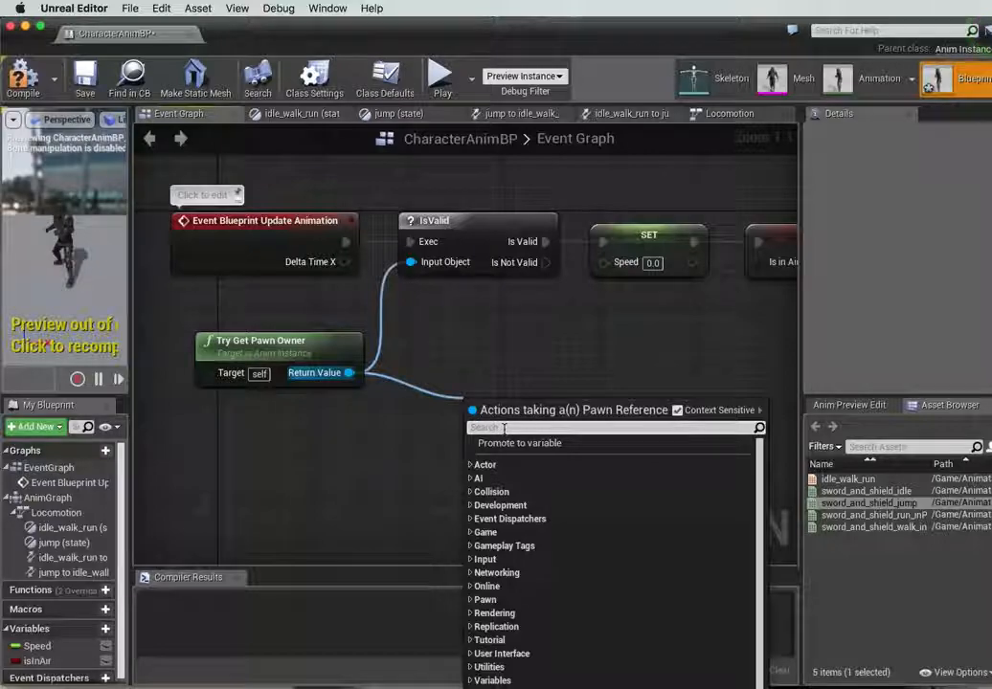
{"action": "type", "text": "getMo"}
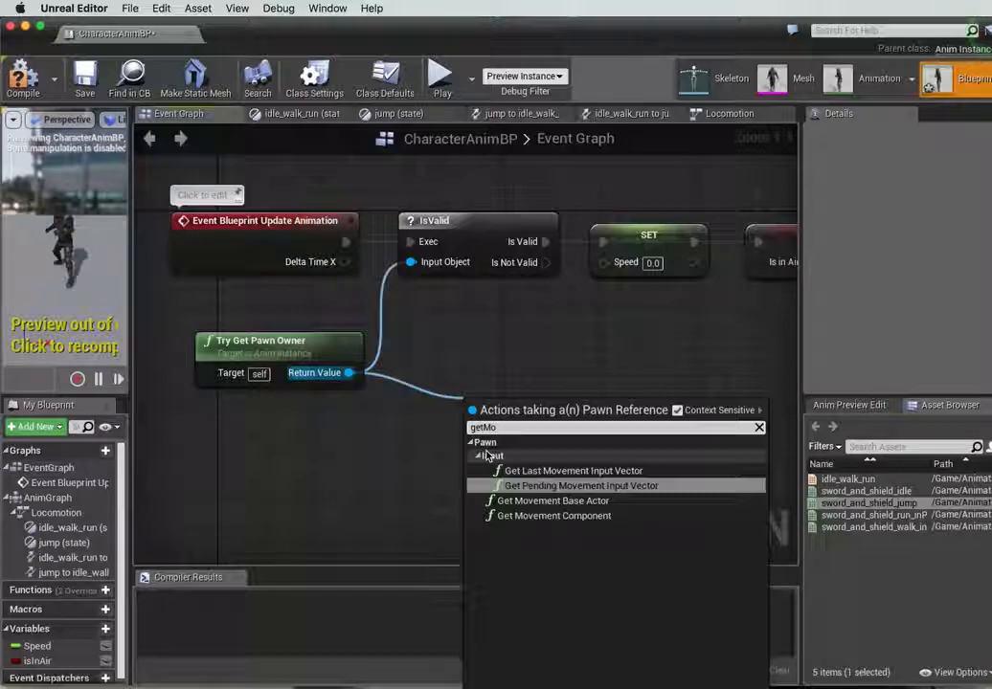
{"action": "left_click", "coordinate": [544, 515]}
{"action": "left_click_drag", "start_coordinate": [536, 409], "coordinate": [492, 381]}
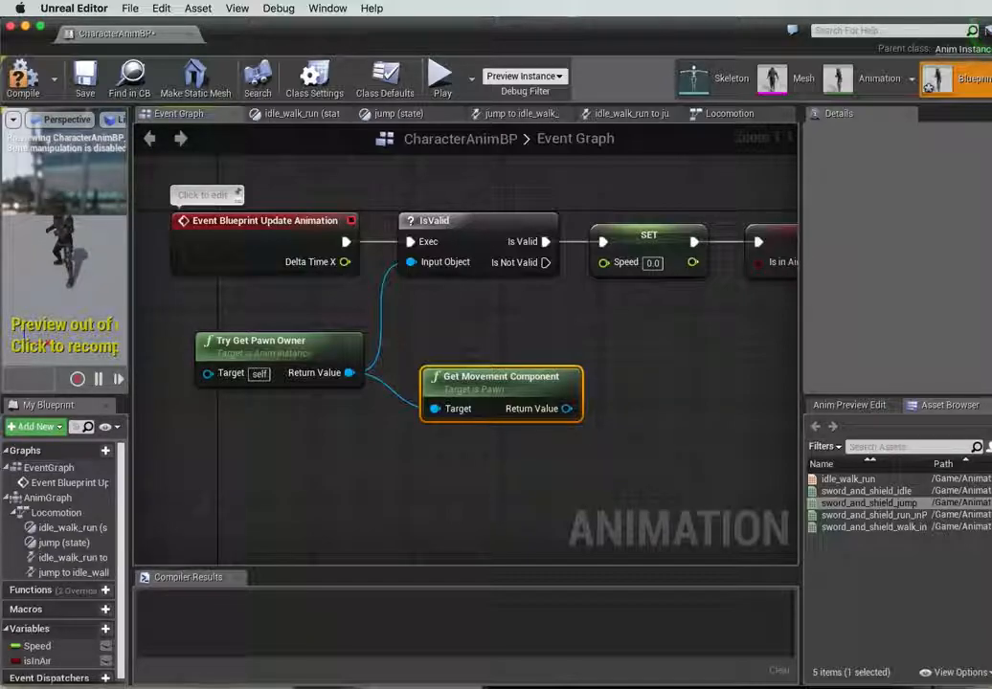
Add an Is Falling node from Get Movement Component's Return Value and connect its result to Set's Is in Air input.
{"action": "left_click_drag", "start_coordinate": [566, 409], "coordinate": [639, 393]}
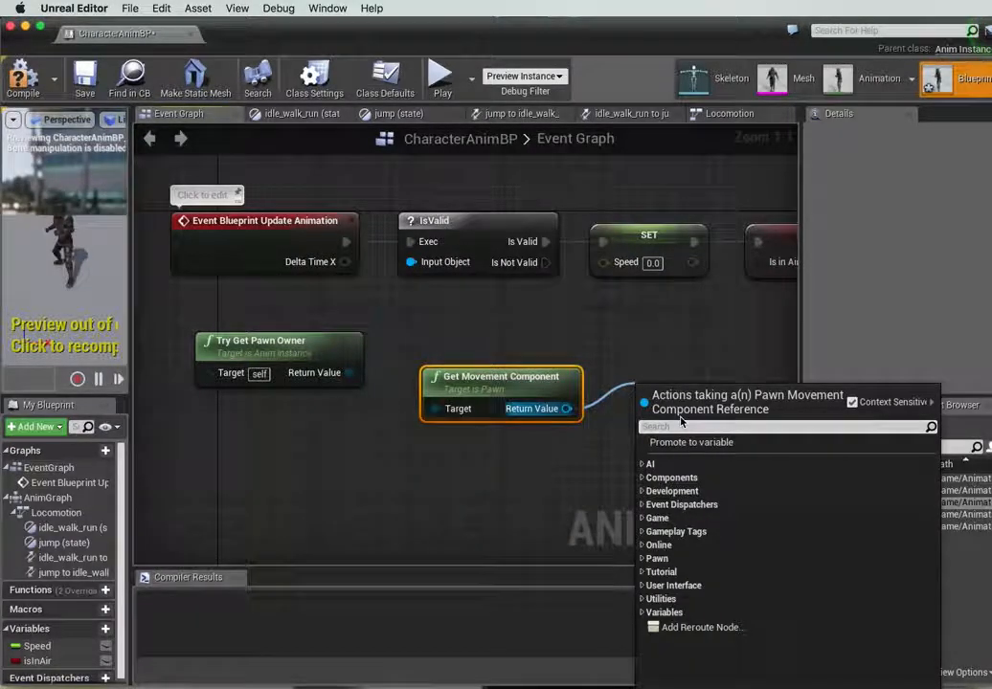
{"action": "type", "text": "is"}
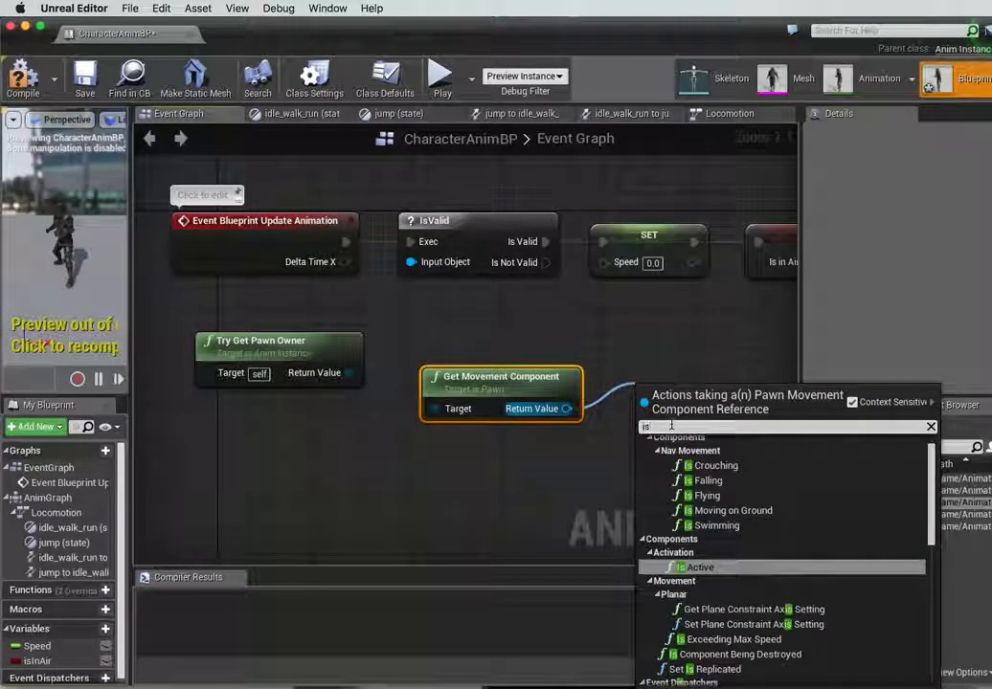
{"action": "type", "text": "F"}
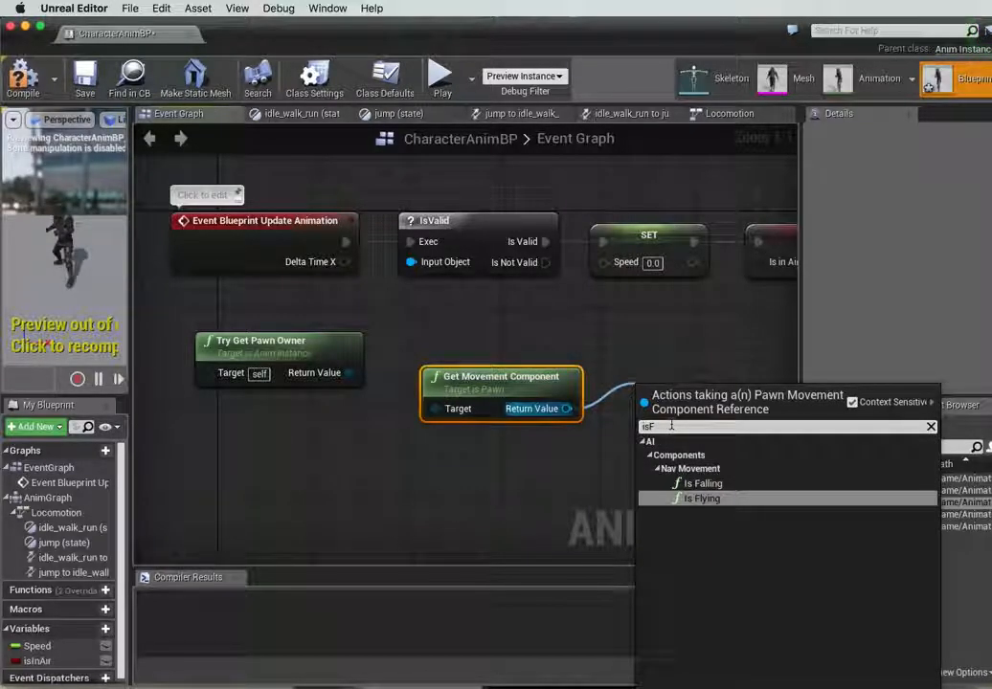
{"action": "left_click", "coordinate": [698, 484]}
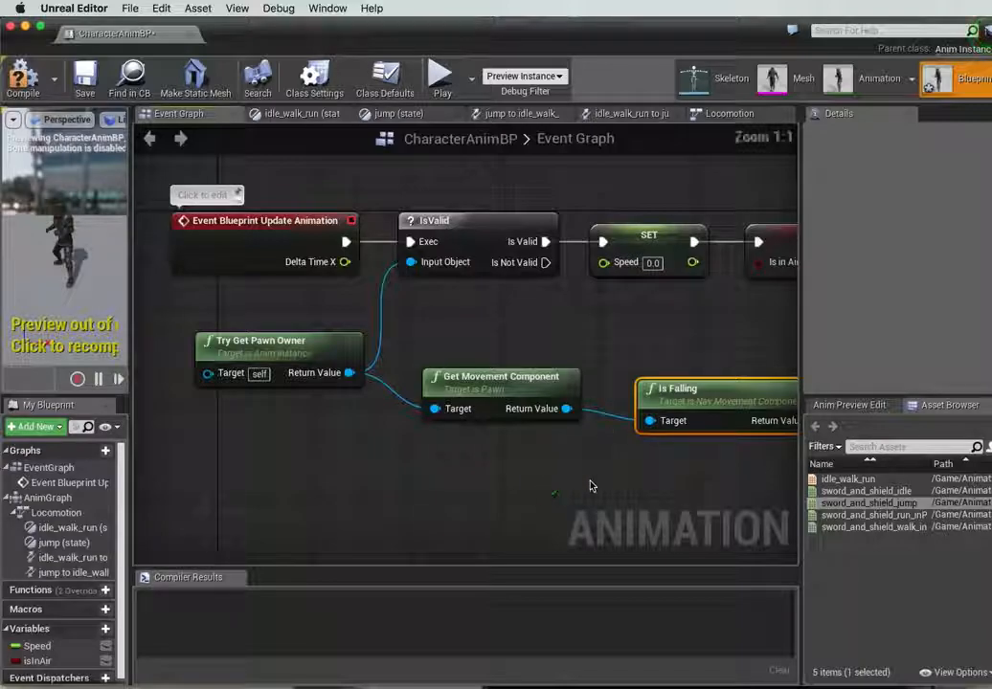
{"action": "scroll", "coordinate": [688, 480], "scroll_direction": "right", "scroll_amount": 3}
{"action": "left_click_drag", "start_coordinate": [633, 414], "coordinate": [670, 298]}
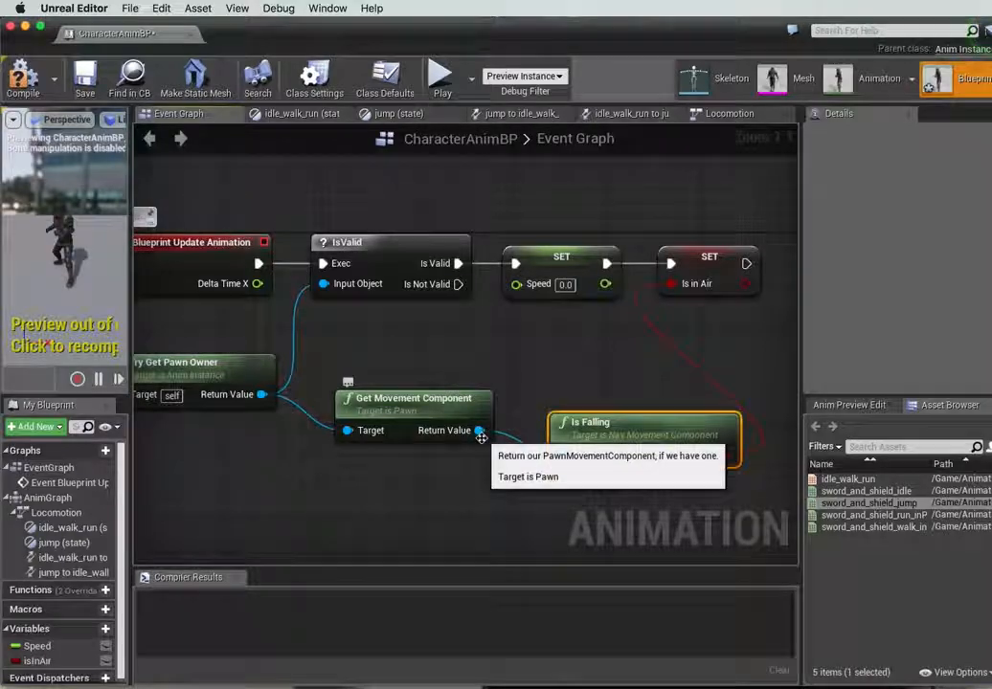
Add a Get Velocity node from Get Movement Component's Return Value and place it below that node.
{"action": "left_click_drag", "start_coordinate": [476, 436], "coordinate": [479, 515]}
{"action": "type", "text": "getVe"}
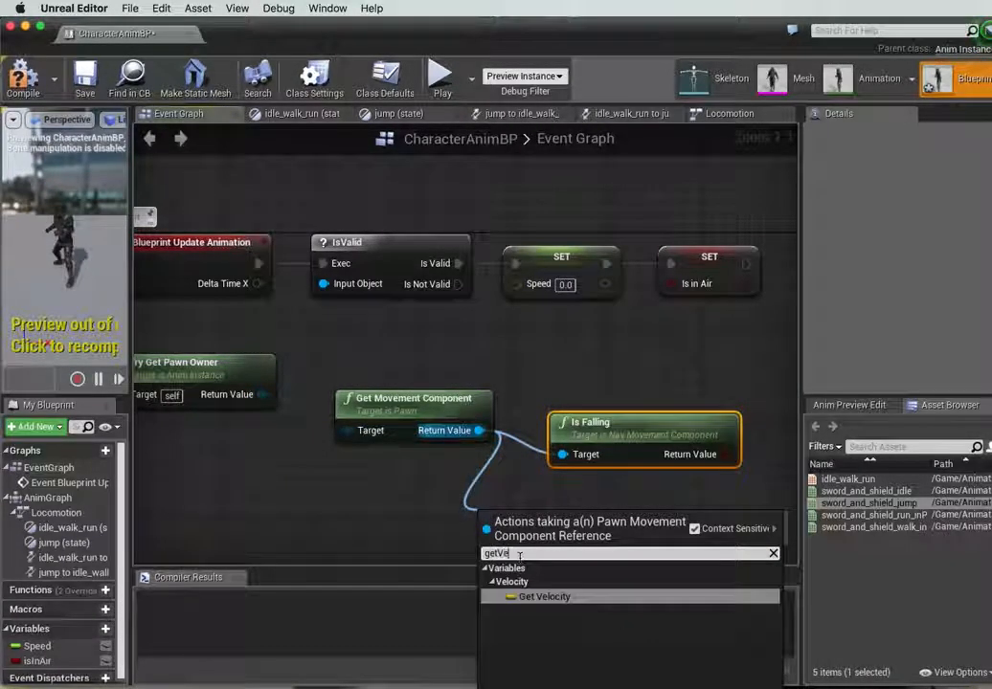
{"action": "left_click", "coordinate": [552, 595]}
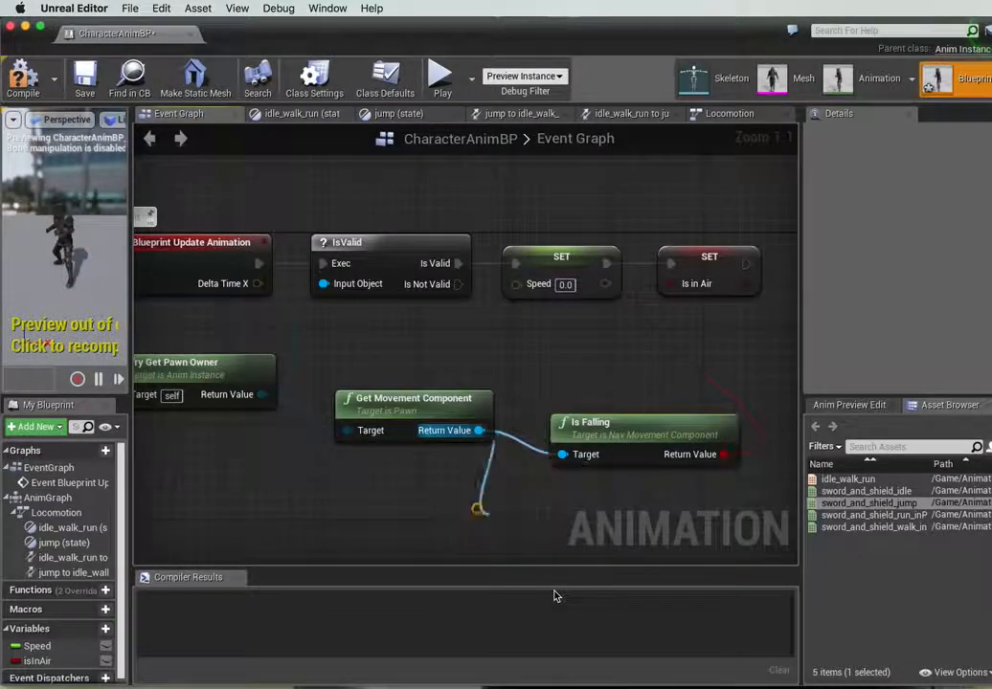
{"action": "left_click_drag", "start_coordinate": [542, 526], "coordinate": [417, 516]}
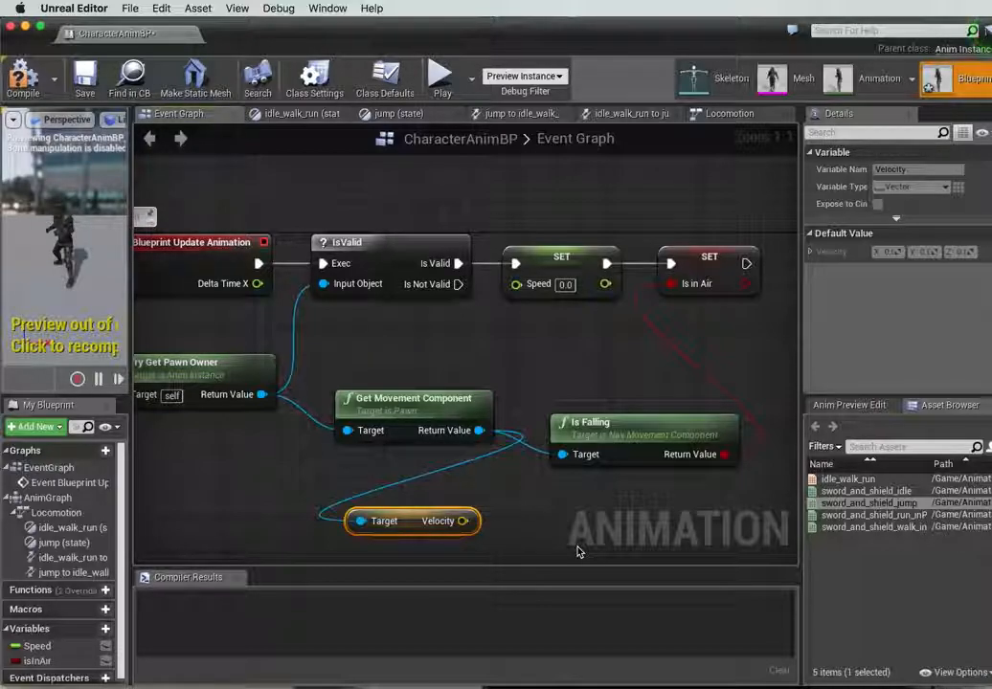
Add a VectorLength node on the Velocity output and connect its Return Value to Set's Speed input.
{"action": "left_click_drag", "start_coordinate": [462, 520], "coordinate": [539, 522]}
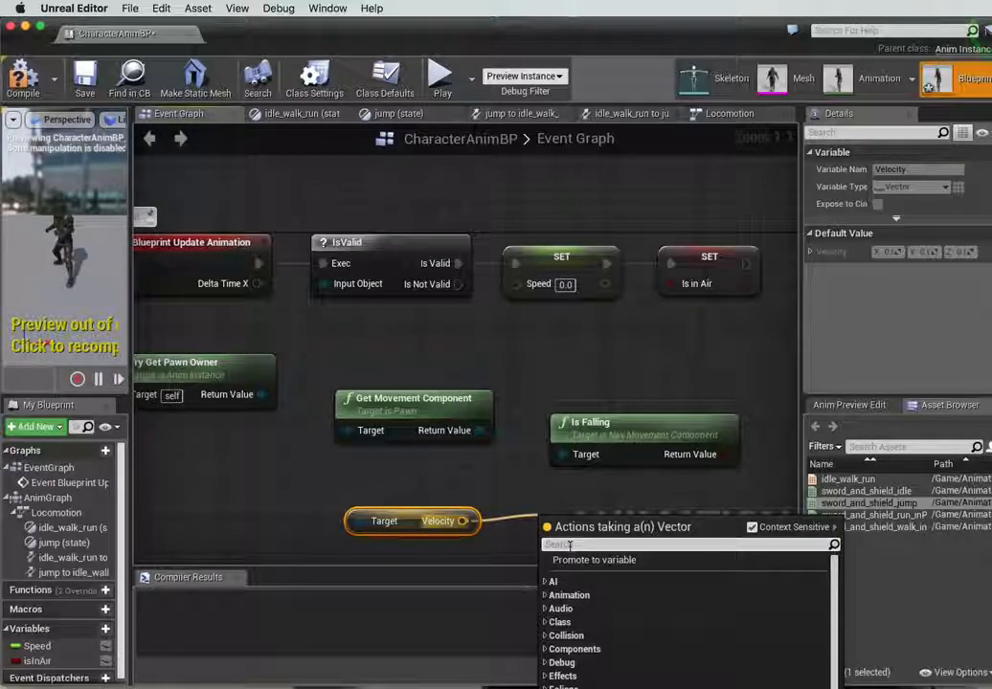
{"action": "type", "text": "vector"}
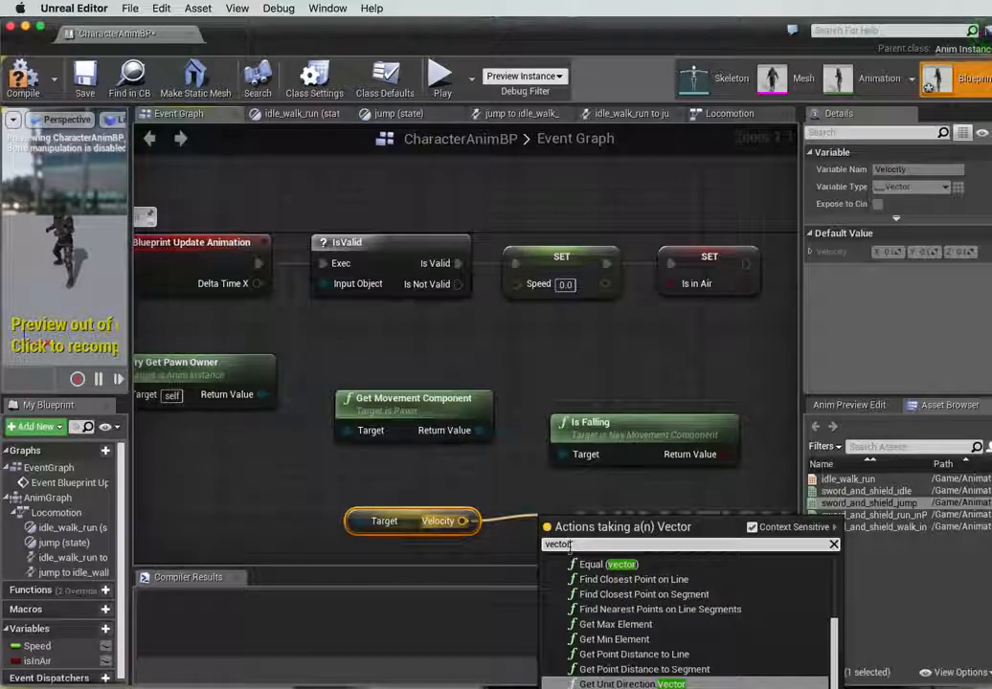
{"action": "type", "text": "Le"}
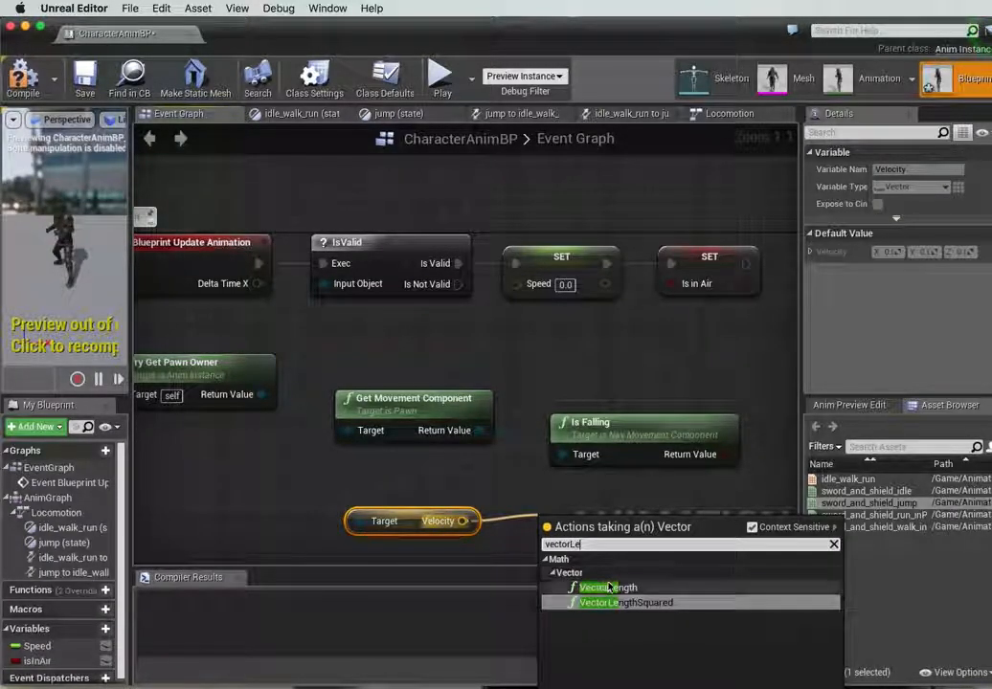
{"action": "left_click", "coordinate": [609, 588]}
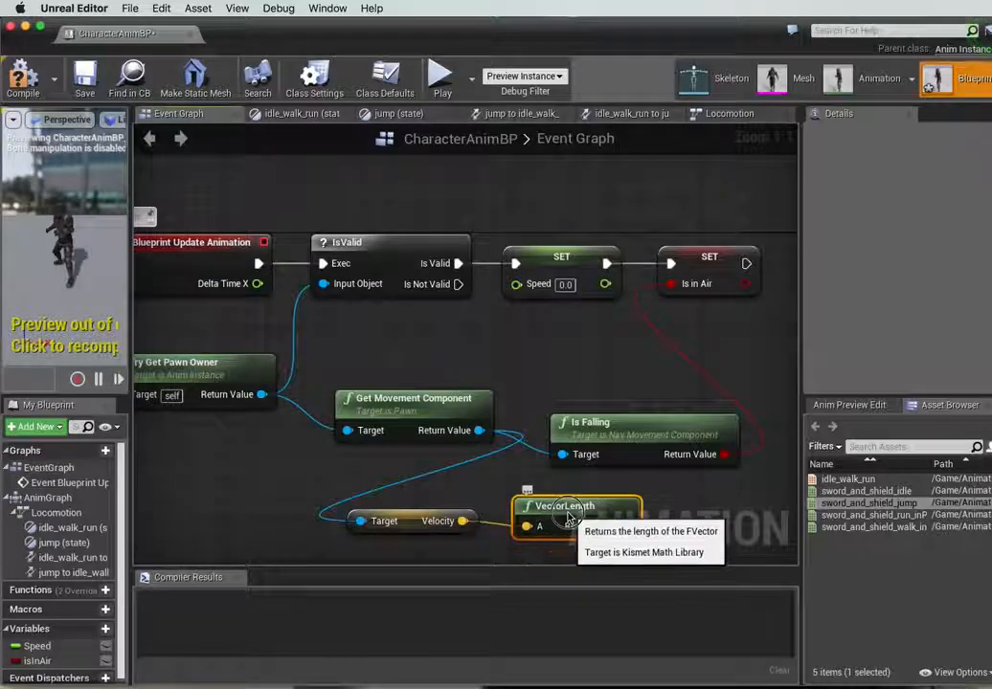
{"action": "left_click_drag", "start_coordinate": [635, 431], "coordinate": [730, 406]}
{"action": "left_click_drag", "start_coordinate": [627, 529], "coordinate": [517, 283]}
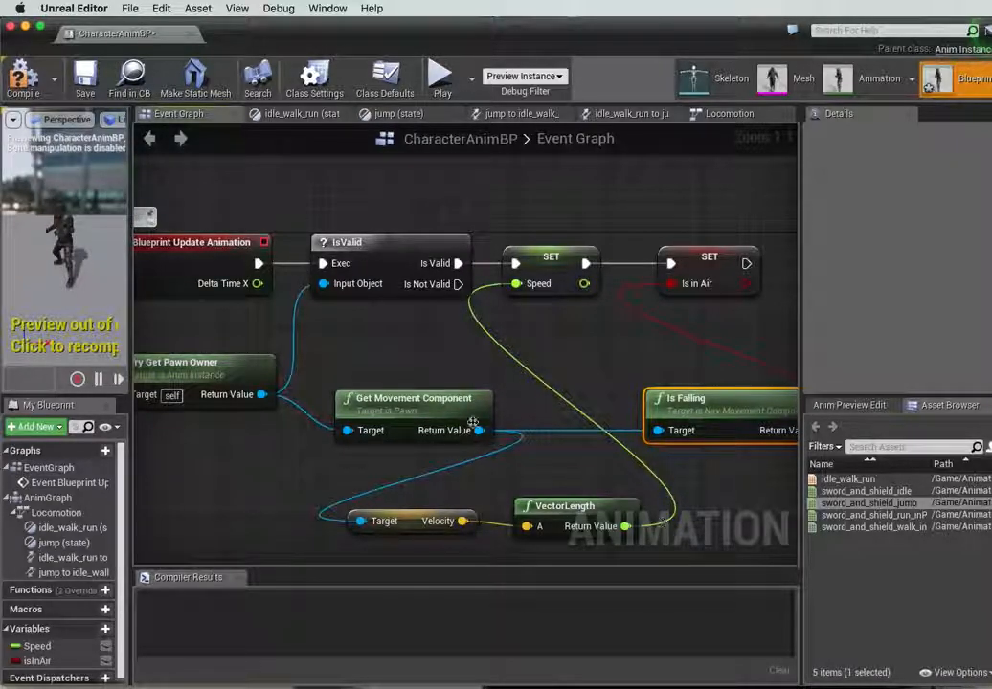
Align Get Movement Component and Is Falling in a row with Try Get Pawn Owner, and compile the animation blueprint.
{"action": "left_click_drag", "start_coordinate": [391, 373], "coordinate": [685, 402]}
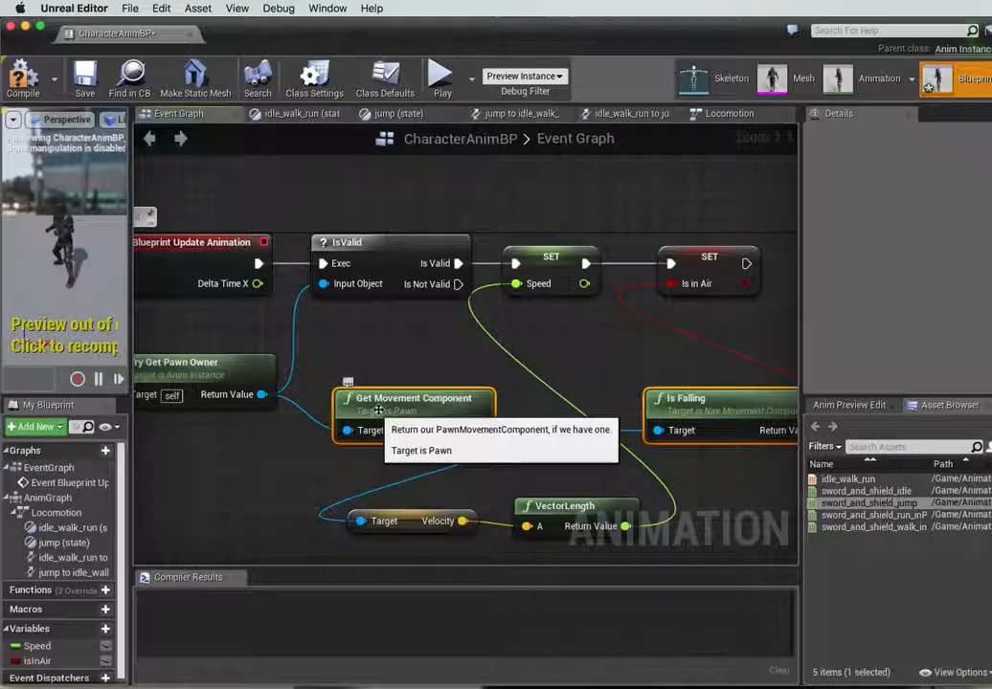
{"action": "left_click_drag", "start_coordinate": [381, 419], "coordinate": [388, 382]}
{"action": "left_click", "coordinate": [707, 484]}
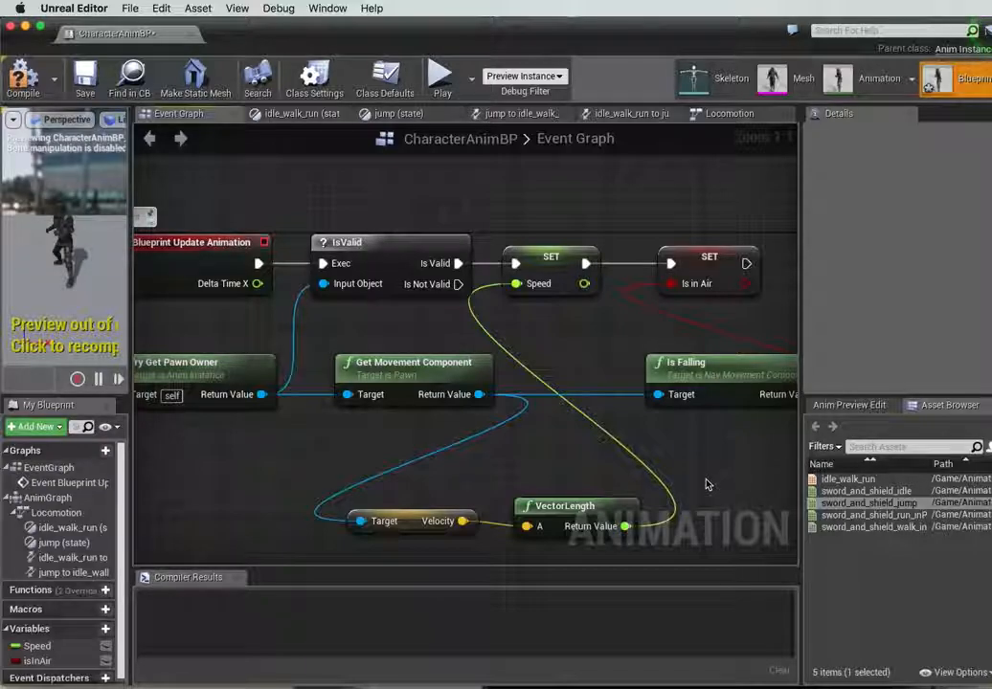
{"action": "left_click", "coordinate": [23, 77]}
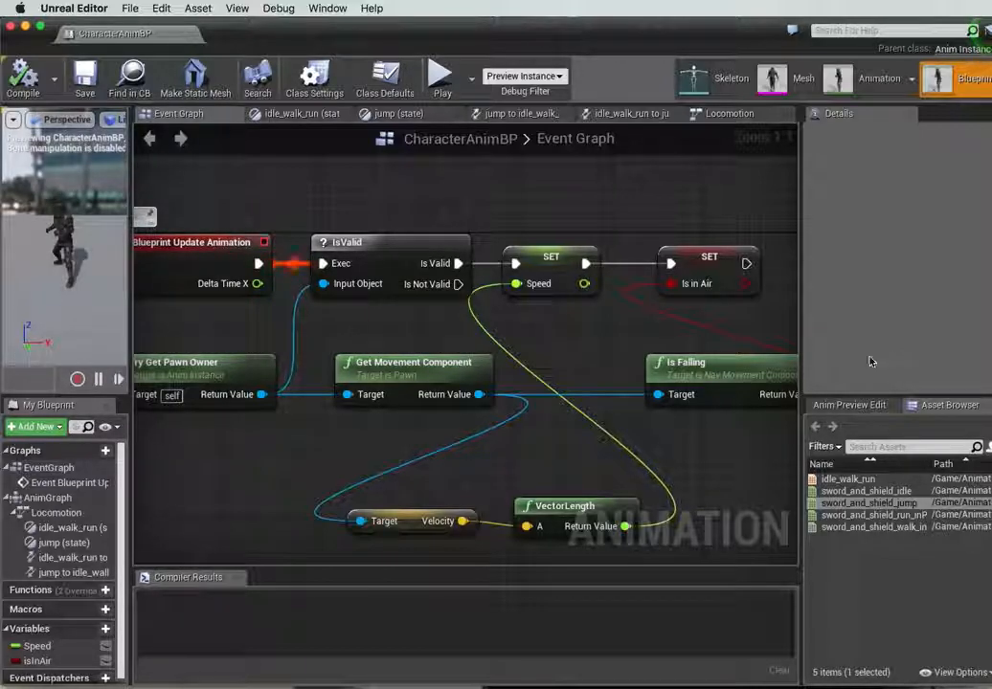
Move the Is Falling node closer to Get Movement Component and close the CharacterAnimBP editor.
{"action": "left_click_drag", "start_coordinate": [706, 376], "coordinate": [629, 367]}
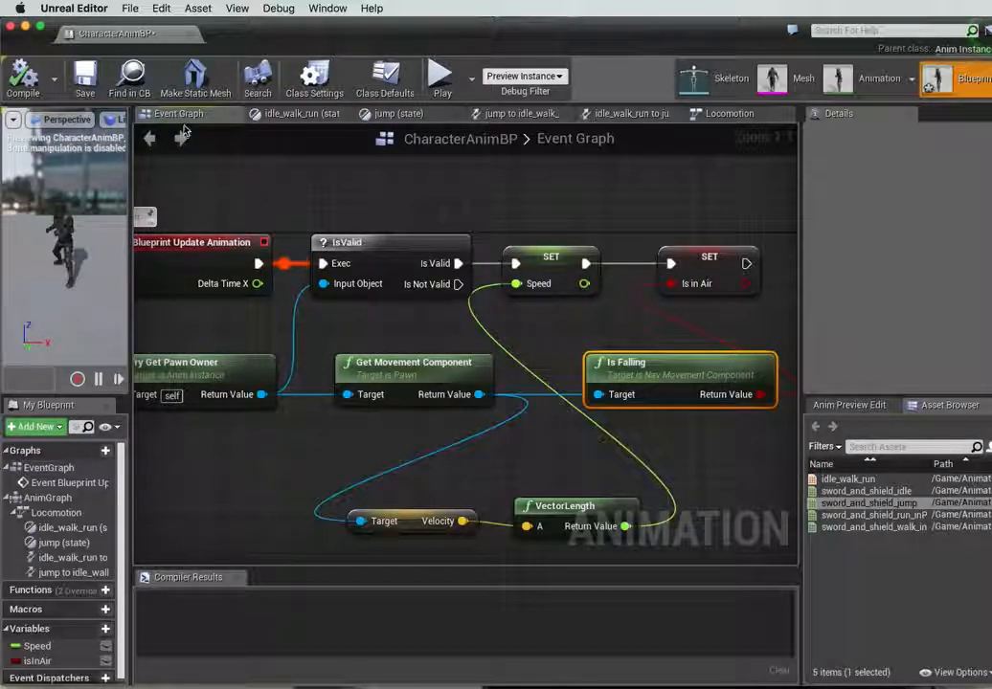
{"action": "left_click", "coordinate": [10, 27]}
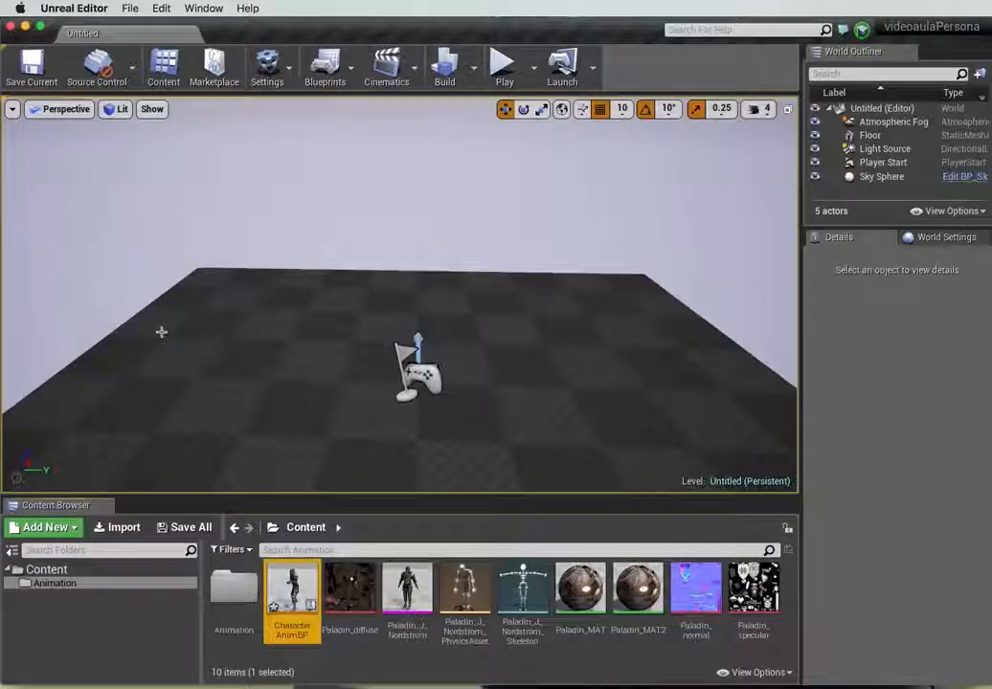